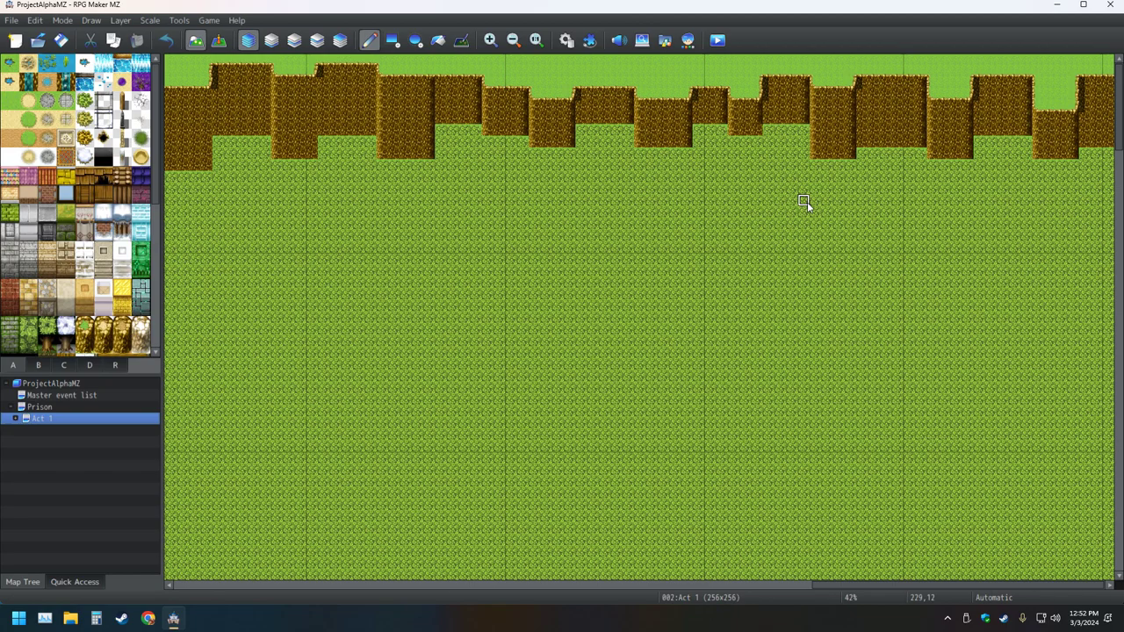
# Save the project with the current state of the Act 1 map
pyautogui.click(60, 39)
pyautogui.middleClick(674, 138)
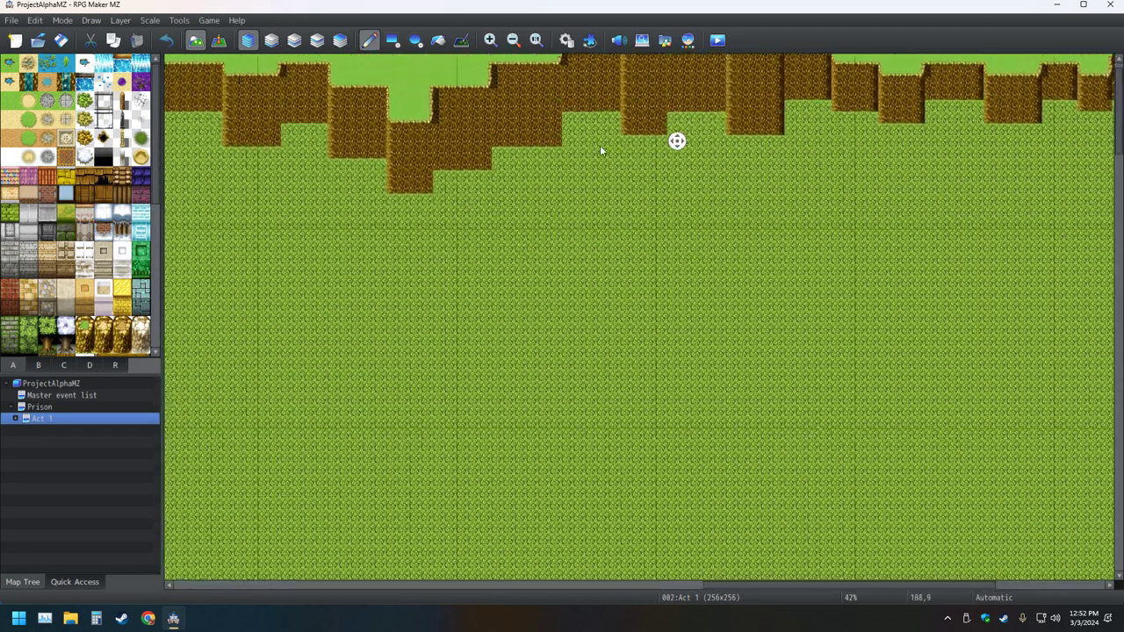
pyautogui.middleClick(614, 171)
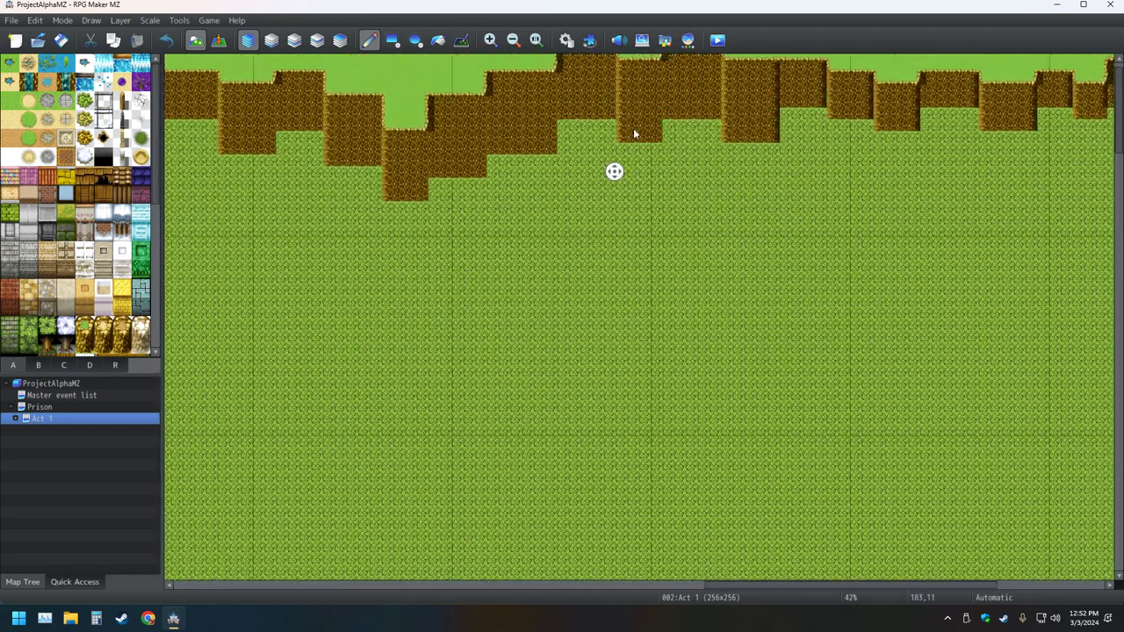
pyautogui.middleClick(642, 118)
# Try to repaint the side edges of the tall cliff sections with the single brown cliff wall tile and the Pencil, undoing the last stroke
pyautogui.scroll(-1, 53, 351)
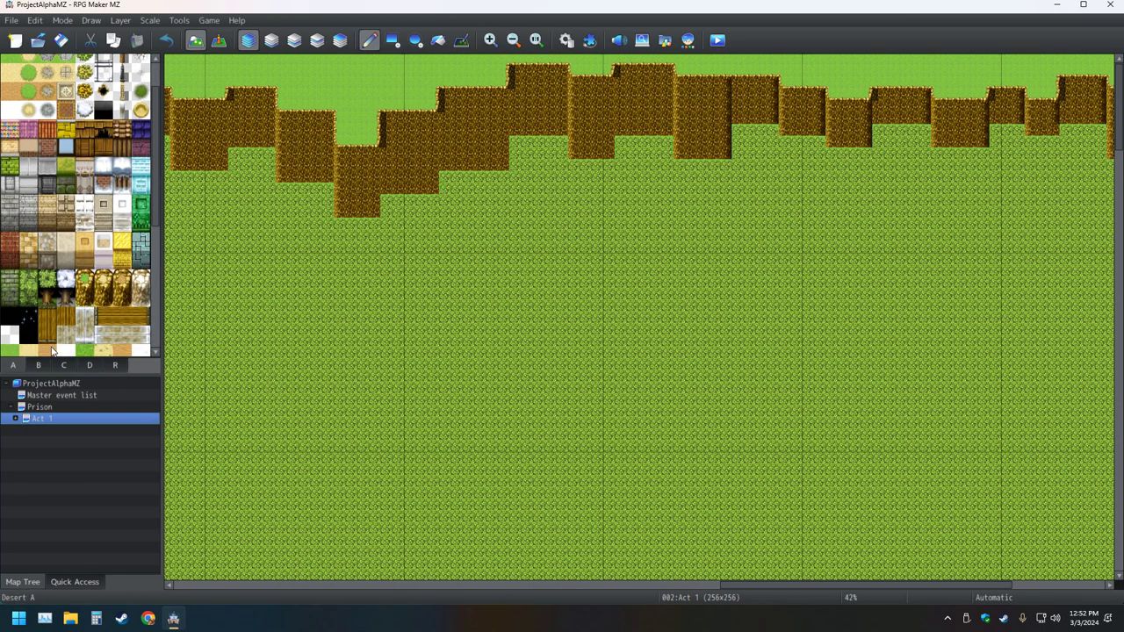
pyautogui.scroll(-6, 53, 349)
pyautogui.click(10, 332)
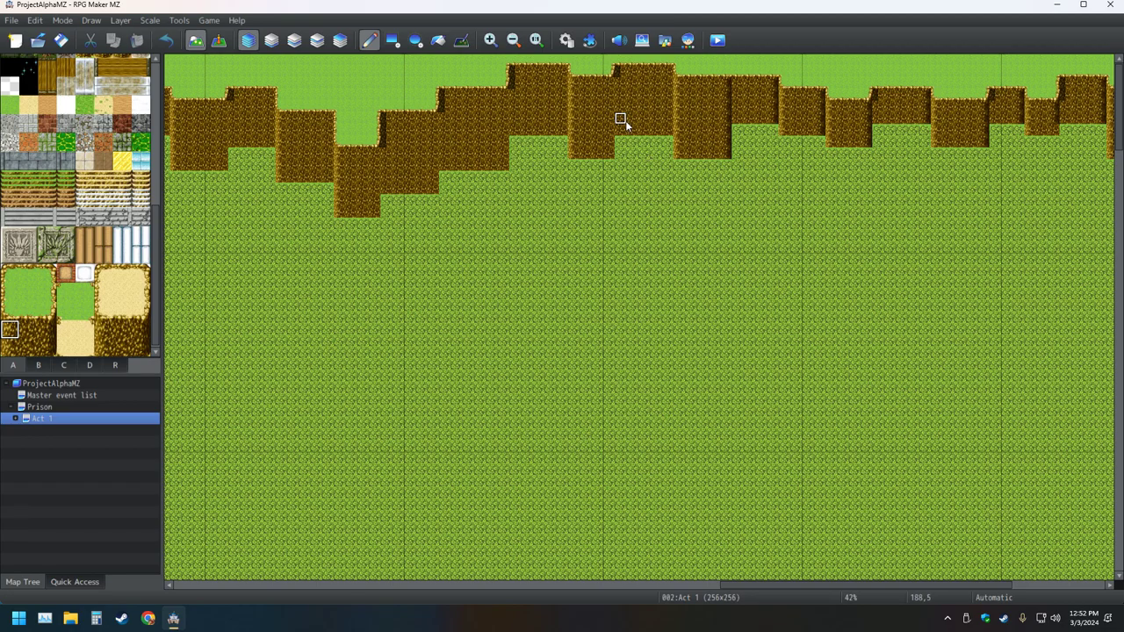
pyautogui.click(47, 330)
pyautogui.keyDown('ctrl'); pyautogui.scroll(3, 572, 294); pyautogui.keyUp('ctrl')
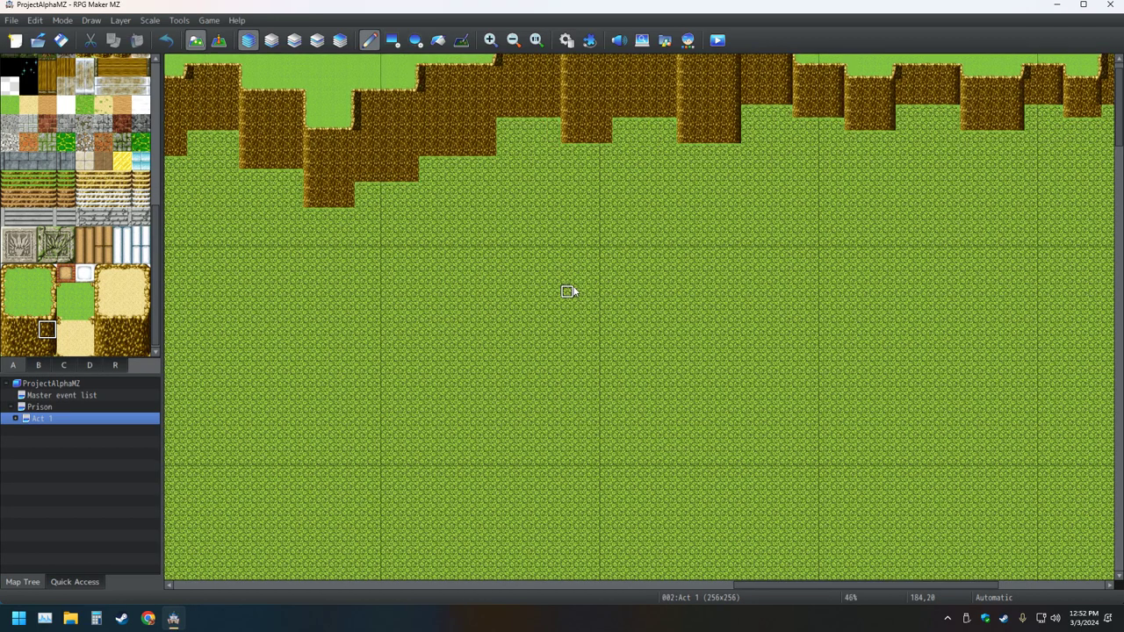
pyautogui.scroll(3, 628, 236)
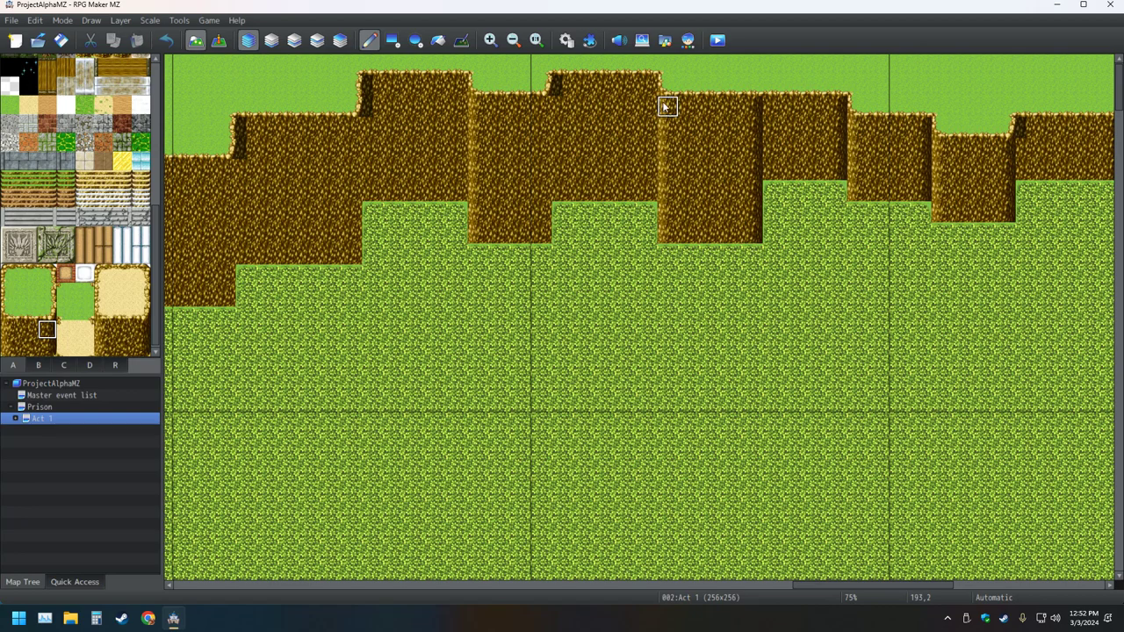
pyautogui.moveTo(652, 96); pyautogui.dragTo(650, 199)
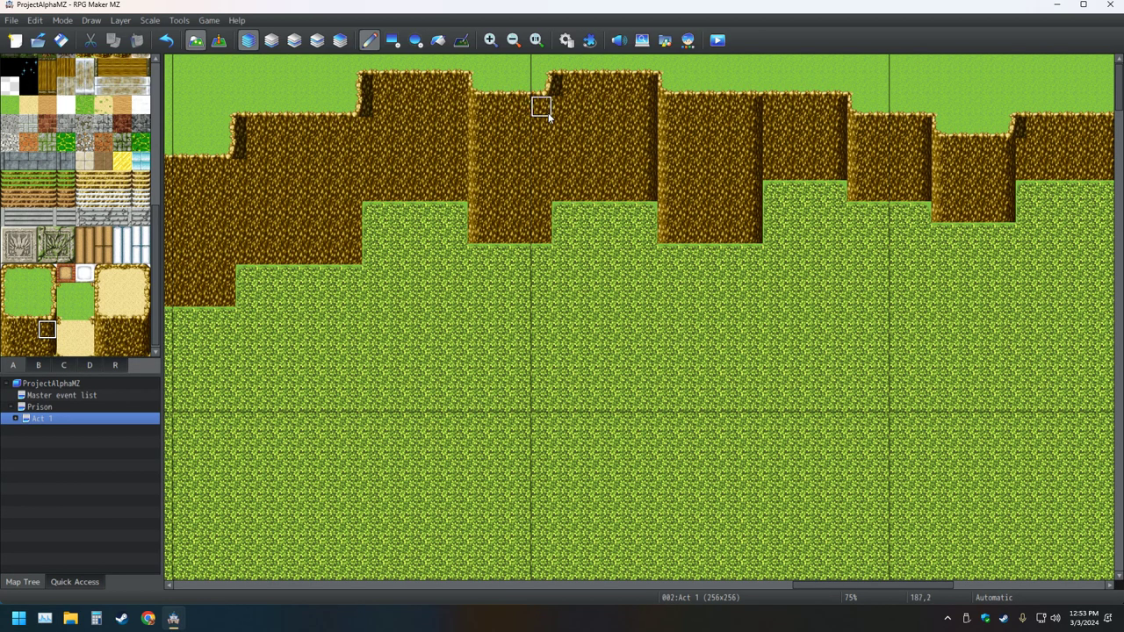
pyautogui.moveTo(548, 127); pyautogui.dragTo(564, 239)
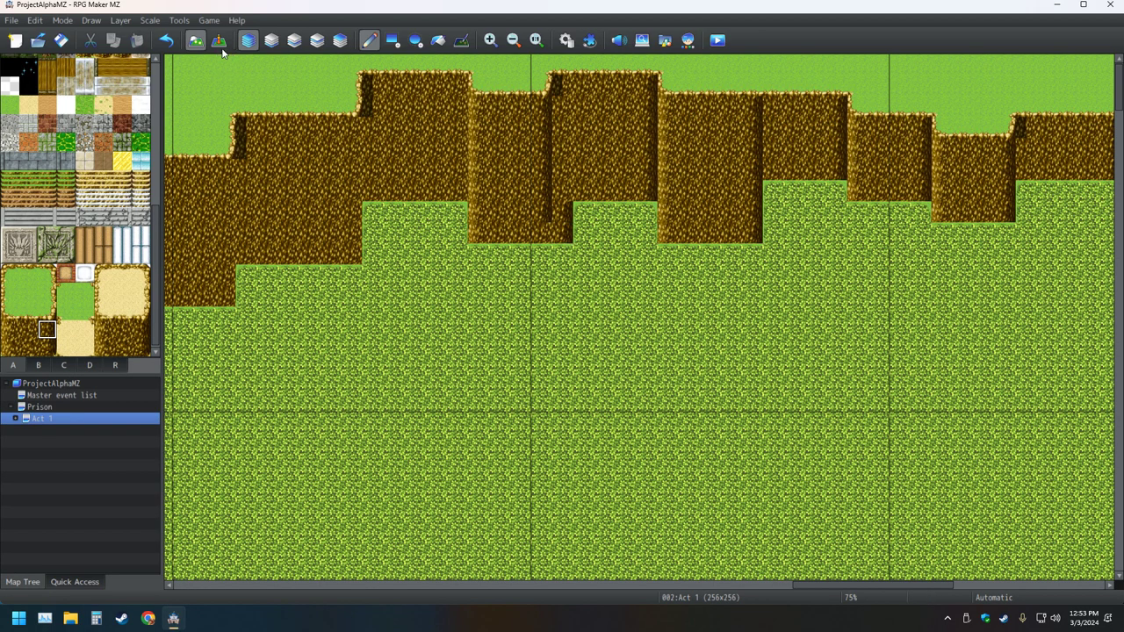
pyautogui.click(166, 41)
# Switch to the Rectangle drawing tool and choose the brown cliff wall autotile below the grass-topped cliff tile
pyautogui.click(392, 41)
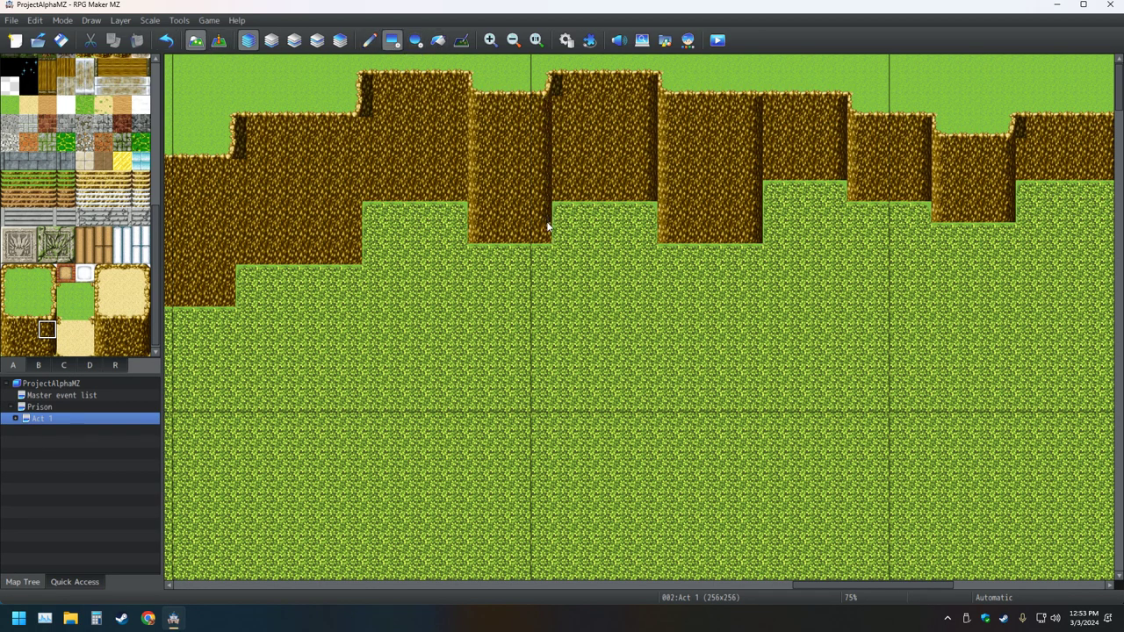
pyautogui.scroll(1, 93, 213)
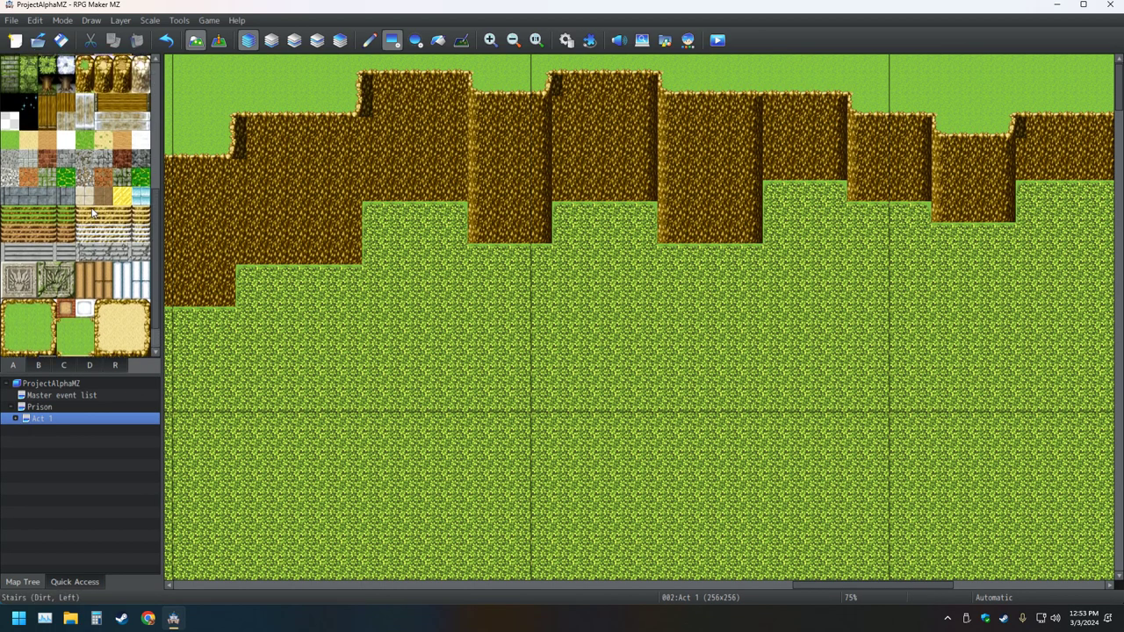
pyautogui.scroll(1, 92, 213)
pyautogui.click(85, 119)
# Draw a test cliff wall block 4 tiles wide and 3 tiles high on the open grass and undo it
pyautogui.click(708, 392)
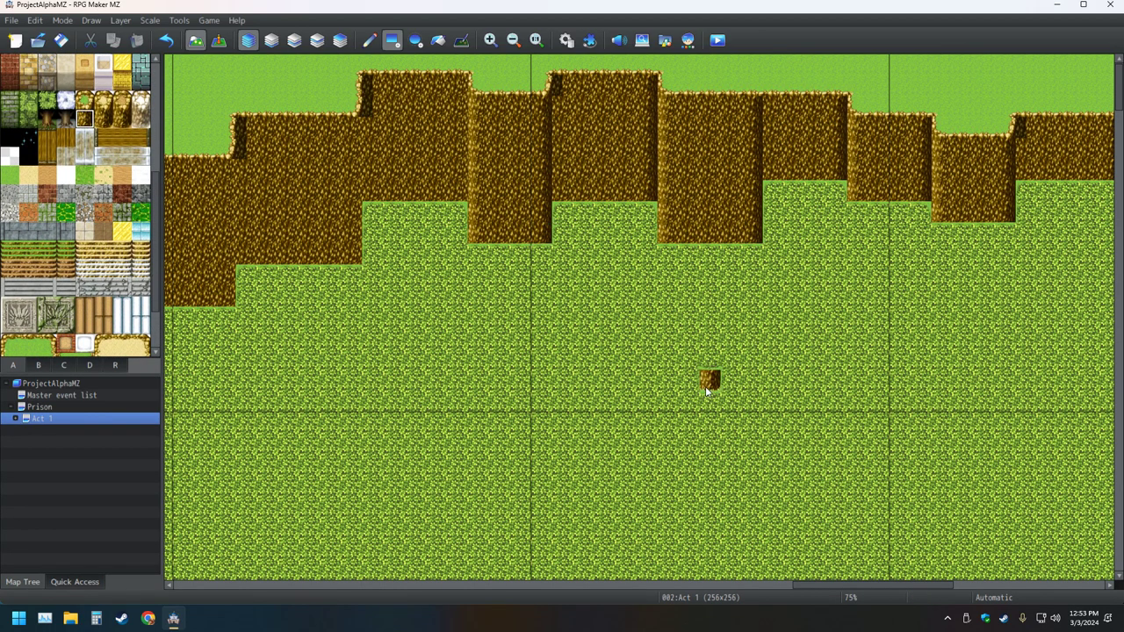
pyautogui.moveTo(708, 393); pyautogui.dragTo(648, 333)
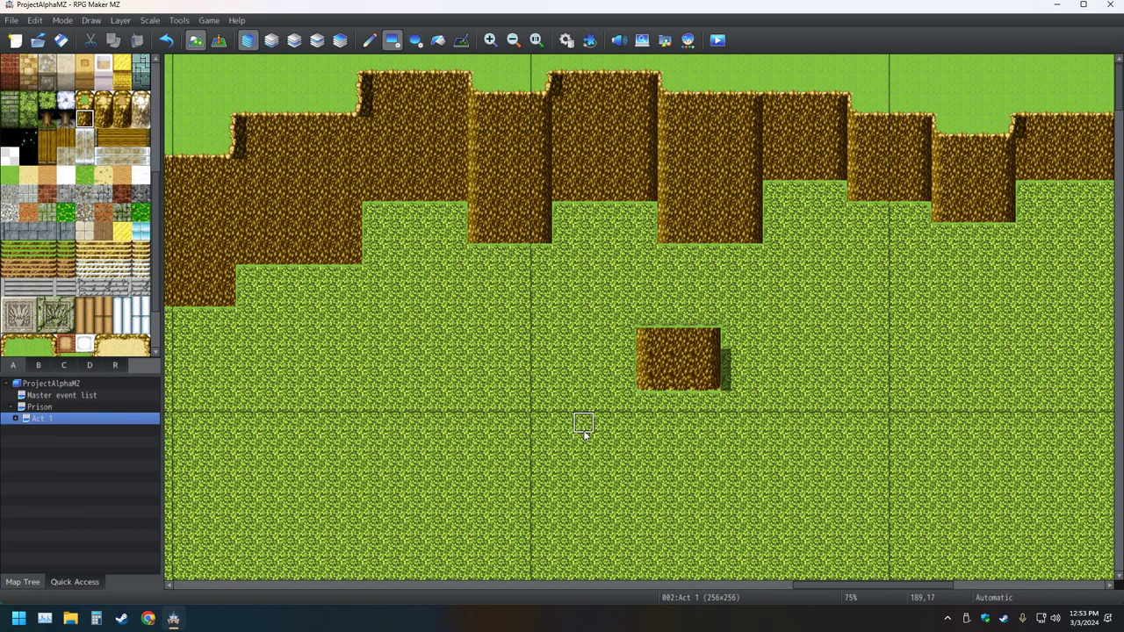
pyautogui.click(166, 41)
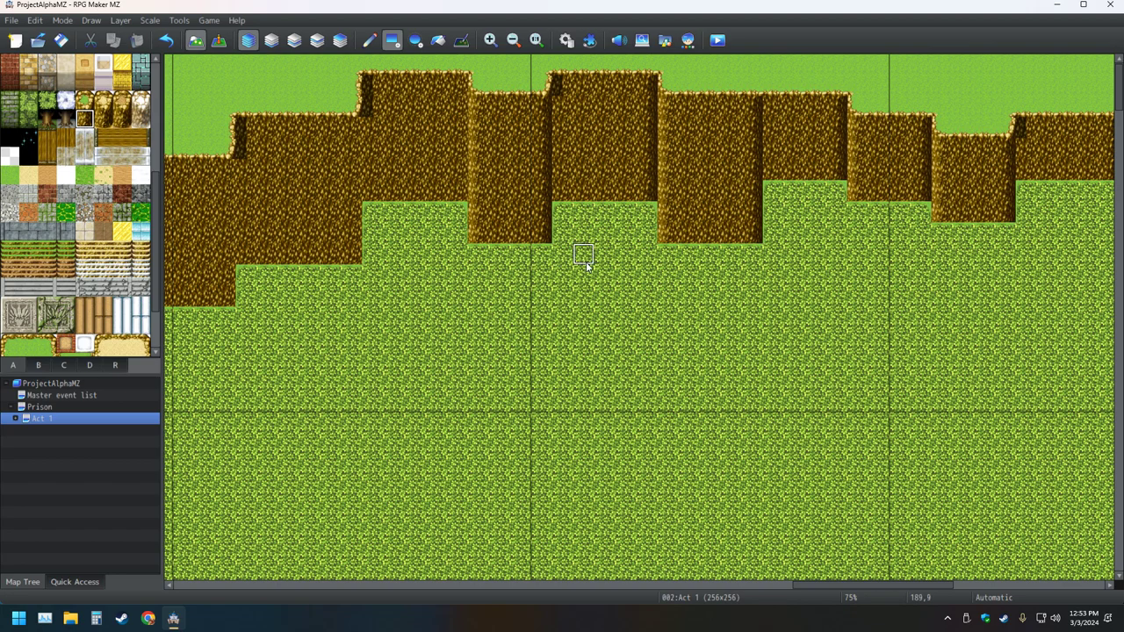
# Redraw the two tallest cliff sections as separate wall rectangles with the cliff wall autotile, undoing and repeating the second one
pyautogui.click(432, 178)
pyautogui.moveTo(431, 179)
pyautogui.mouseDown()
pyautogui.moveTo(387, 95)
pyautogui.moveTo(367, 82)
pyautogui.moveTo(376, 91)
pyautogui.mouseUp()
pyautogui.moveTo(637, 177); pyautogui.dragTo(564, 86)
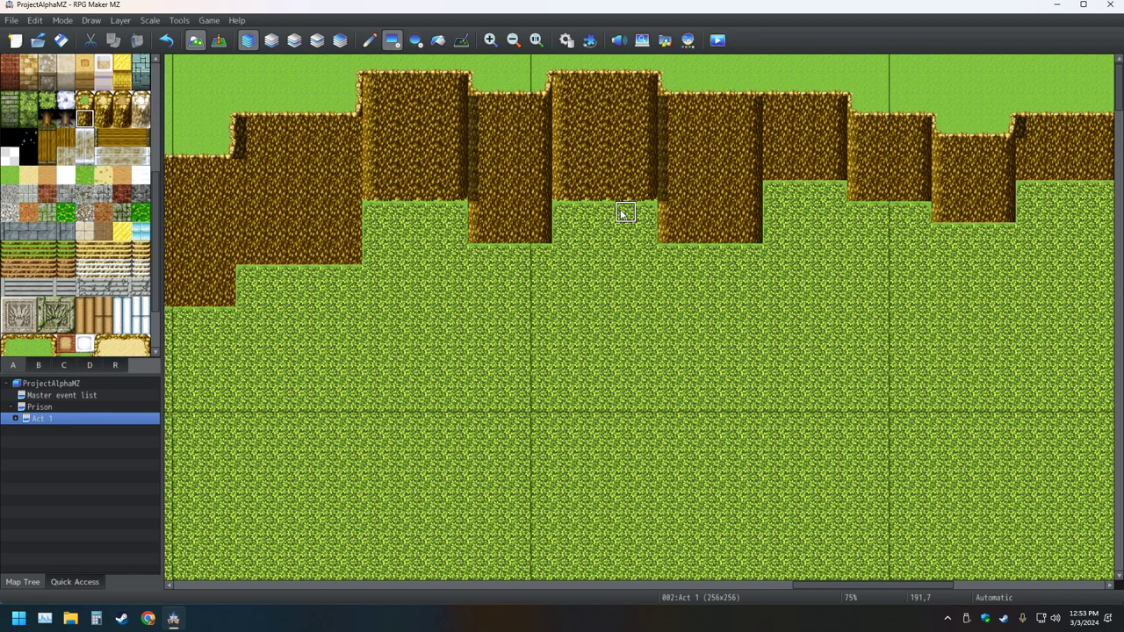
pyautogui.hotkey('ctrl', 'z')
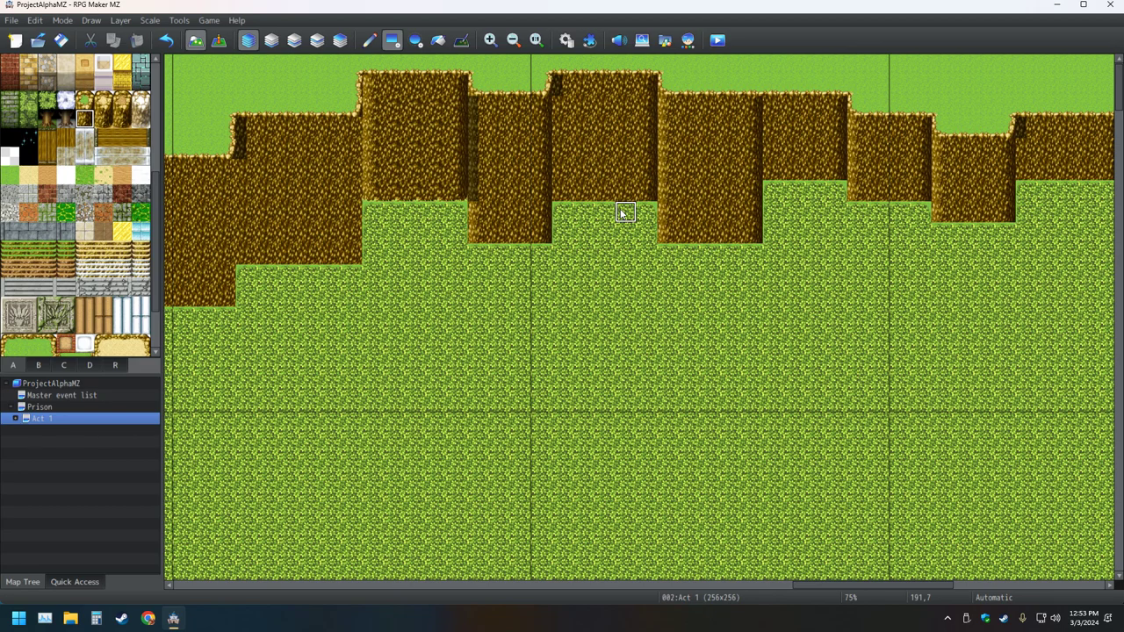
pyautogui.moveTo(645, 188); pyautogui.dragTo(562, 86)
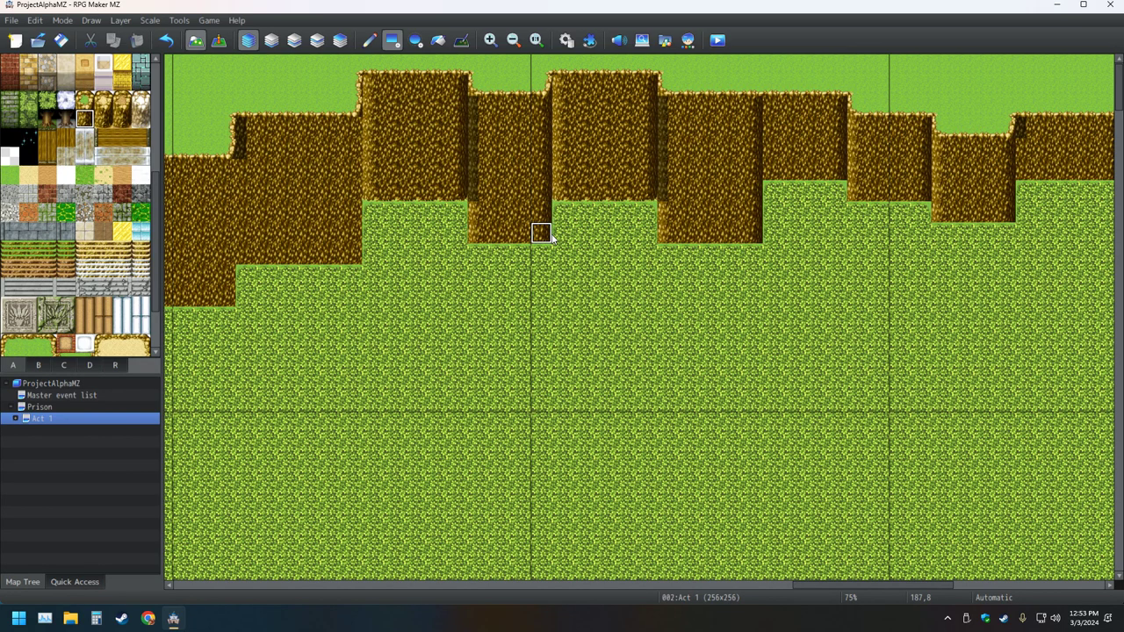
# Redraw the cliff sections at the eastern end of the map as separate rectangles with the cliff wall autotile
pyautogui.keyDown('shift'); pyautogui.hscroll(15, 640, 272); pyautogui.keyUp('shift')
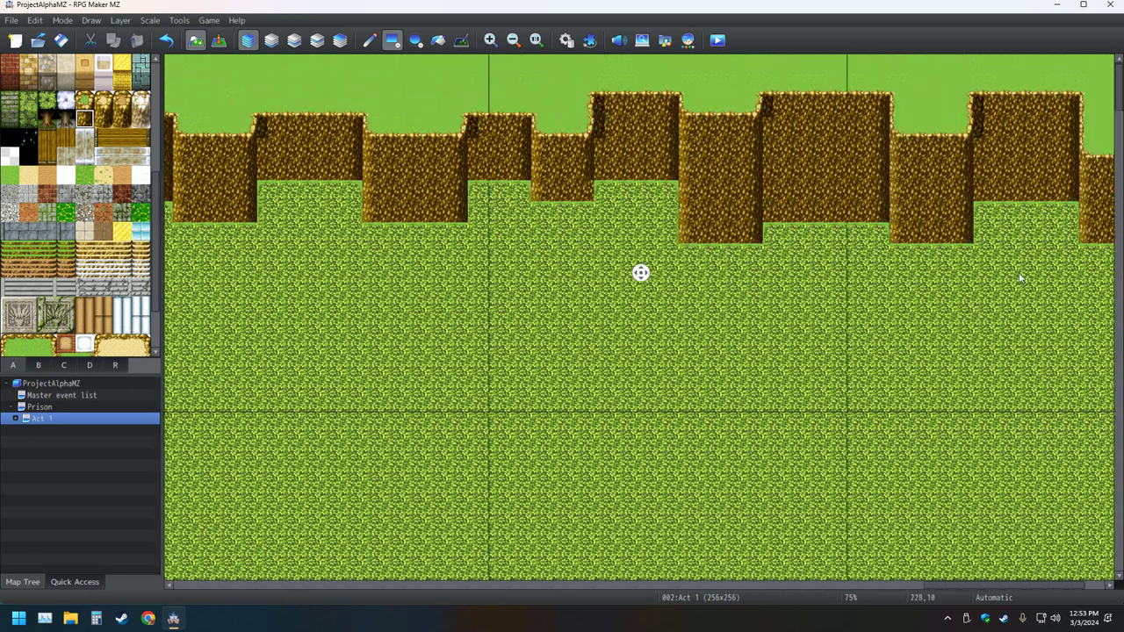
pyautogui.moveTo(1073, 210)
pyautogui.mouseDown()
pyautogui.moveTo(1075, 145)
pyautogui.moveTo(1102, 111)
pyautogui.moveTo(1056, 239)
pyautogui.moveTo(1037, 234)
pyautogui.moveTo(985, 174)
pyautogui.moveTo(900, 114)
pyautogui.moveTo(883, 120)
pyautogui.moveTo(866, 105)
pyautogui.mouseUp()
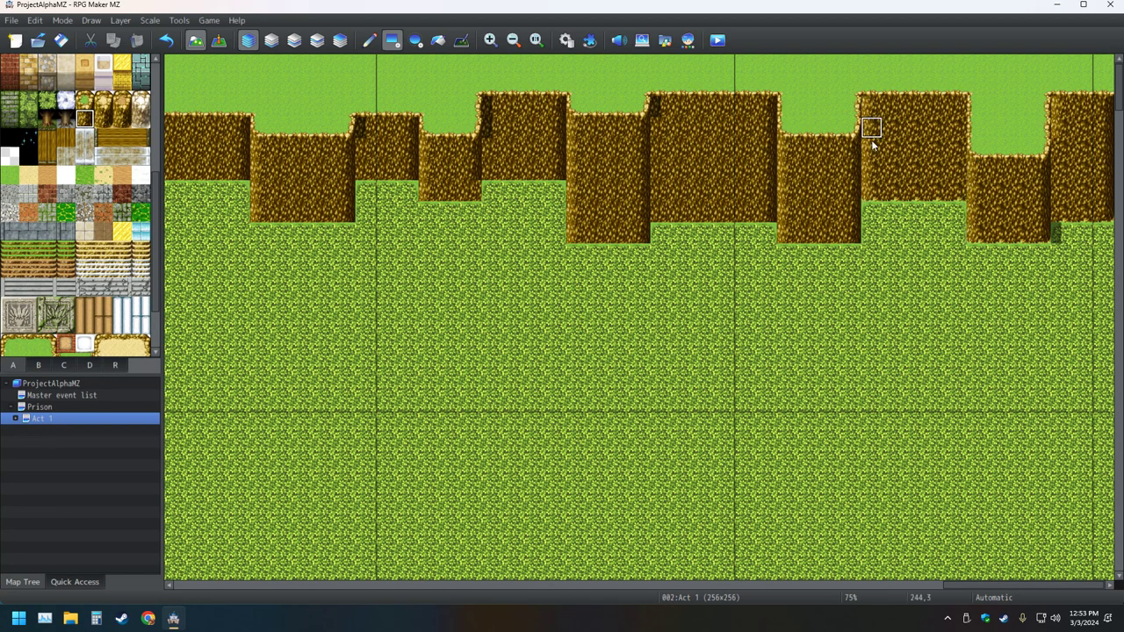
pyautogui.moveTo(851, 232)
pyautogui.mouseDown()
pyautogui.moveTo(814, 154)
pyautogui.moveTo(793, 150)
pyautogui.moveTo(746, 188)
pyautogui.moveTo(763, 210)
pyautogui.moveTo(727, 133)
pyautogui.moveTo(662, 105)
pyautogui.moveTo(652, 244)
pyautogui.moveTo(638, 251)
pyautogui.moveTo(585, 133)
pyautogui.moveTo(548, 200)
pyautogui.moveTo(555, 171)
pyautogui.moveTo(497, 107)
pyautogui.moveTo(514, 234)
pyautogui.moveTo(489, 231)
pyautogui.moveTo(433, 149)
pyautogui.moveTo(401, 171)
pyautogui.moveTo(366, 132)
pyautogui.moveTo(336, 213)
pyautogui.moveTo(282, 149)
pyautogui.moveTo(261, 143)
pyautogui.moveTo(268, 151)
pyautogui.mouseUp()
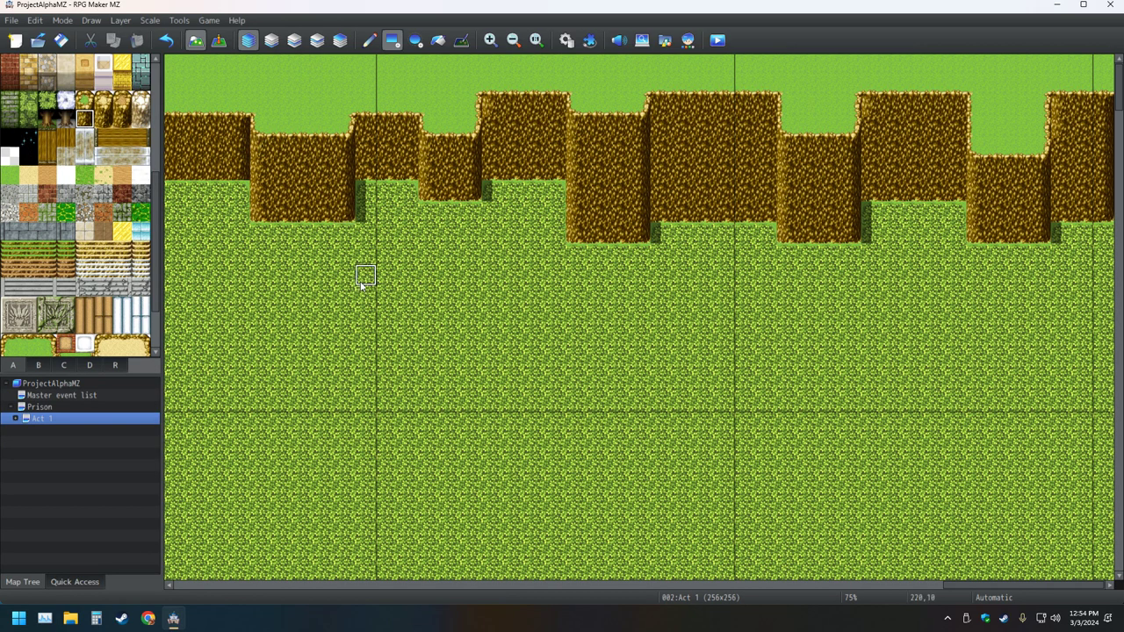
# Flood fill the cliff sections just west of the redrawn eastern ones with the cliff wall autotile, one section at a time
pyautogui.hscroll(-5, 359, 281)
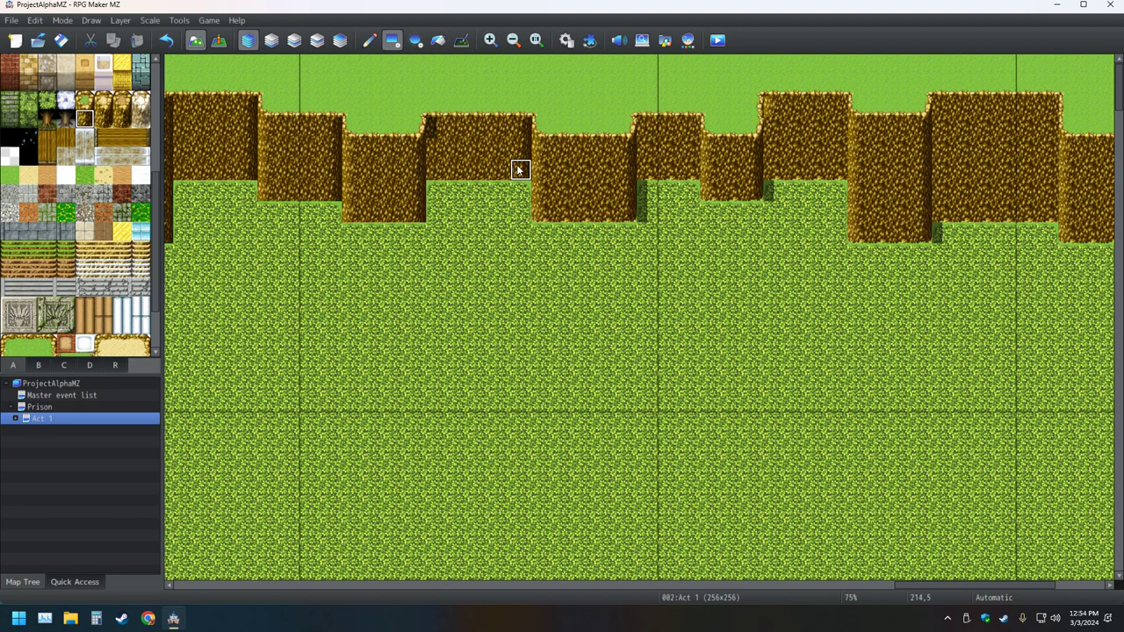
pyautogui.click(432, 43)
pyautogui.click(456, 125)
pyautogui.click(517, 143)
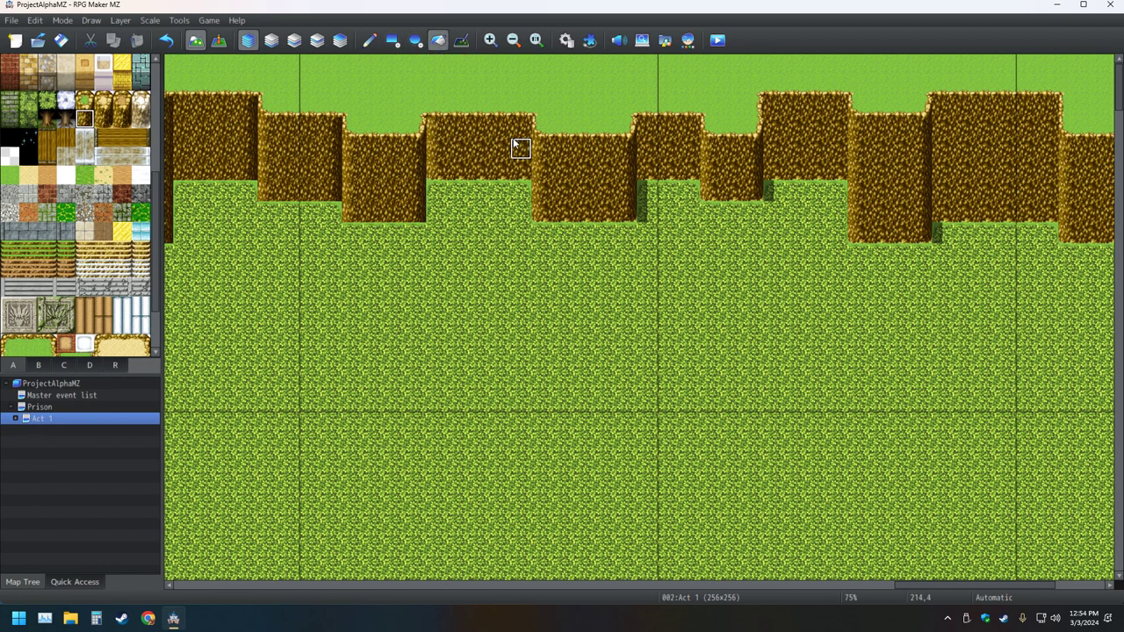
pyautogui.click(397, 169)
pyautogui.click(351, 170)
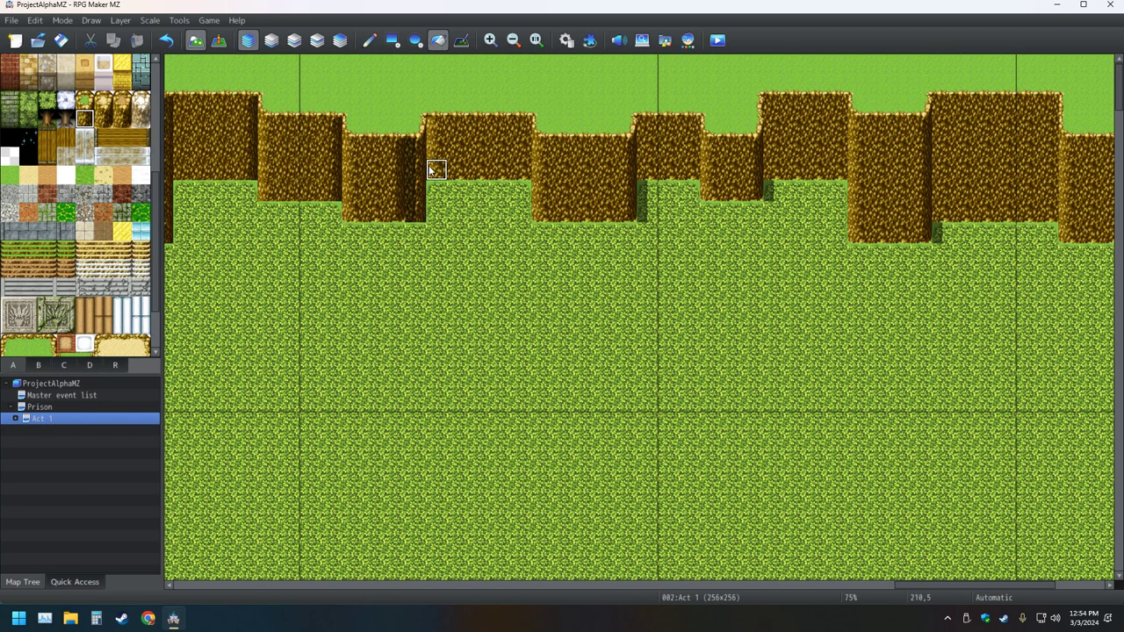
pyautogui.click(436, 168)
pyautogui.click(417, 168)
pyautogui.click(329, 148)
pyautogui.click(298, 151)
pyautogui.click(272, 148)
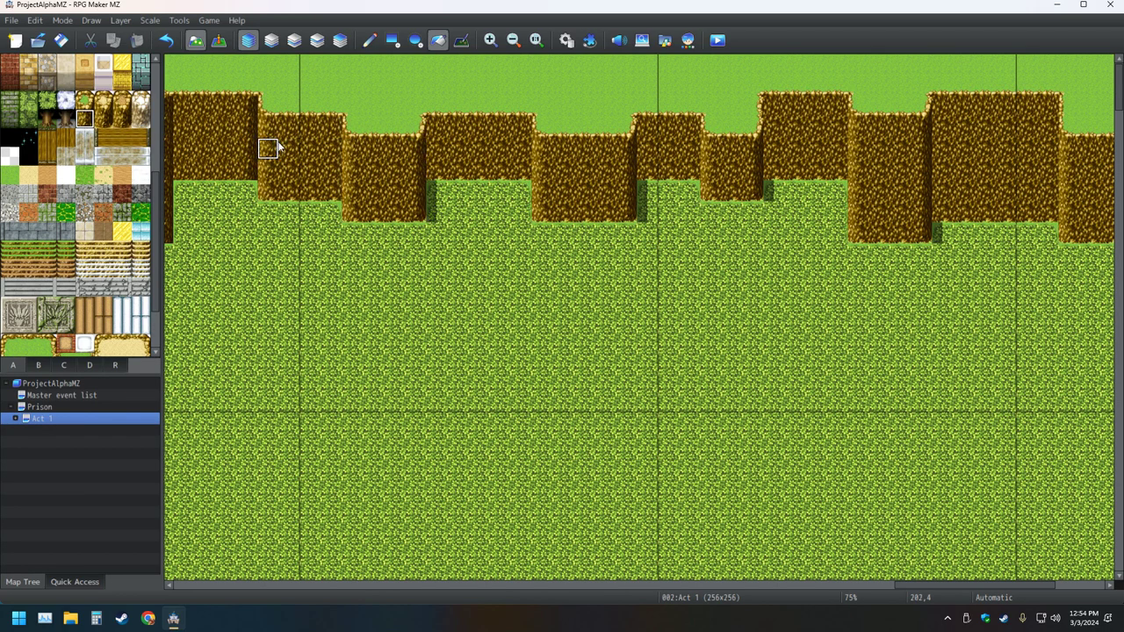
# Flood fill the short cliff section and its taller neighbour to the west with the cliff wall autotile
pyautogui.hscroll(-4, 296, 156)
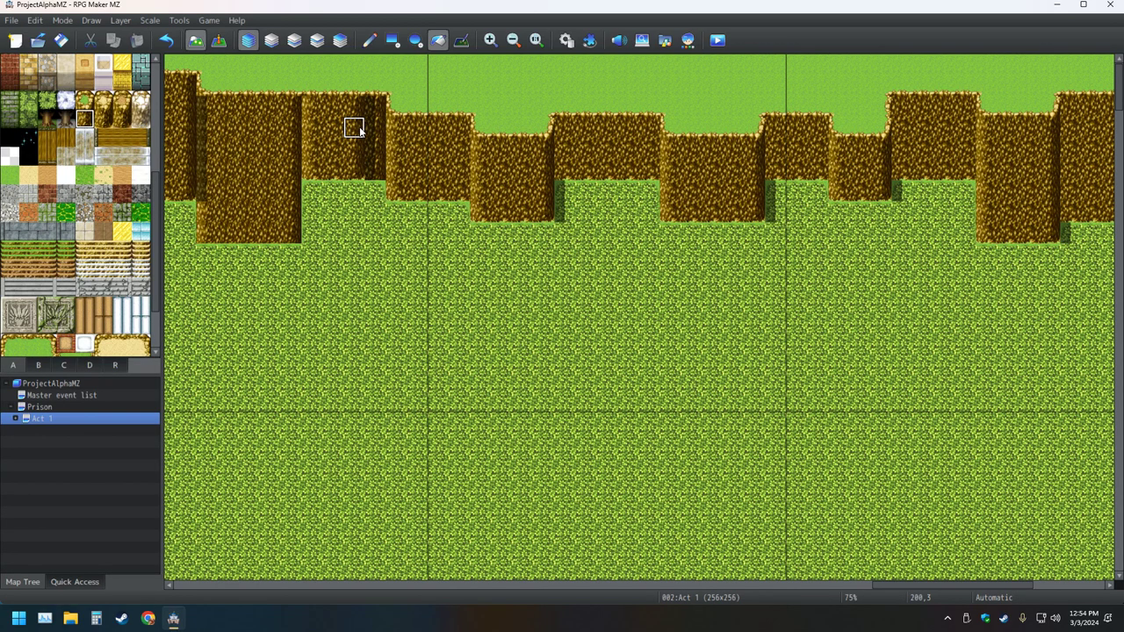
pyautogui.click(372, 128)
pyautogui.click(290, 148)
pyautogui.click(251, 151)
pyautogui.click(214, 151)
# Flood fill the remaining cliff sections westward through the lowest section at the deep notch with the cliff wall autotile
pyautogui.hscroll(-6, 259, 156)
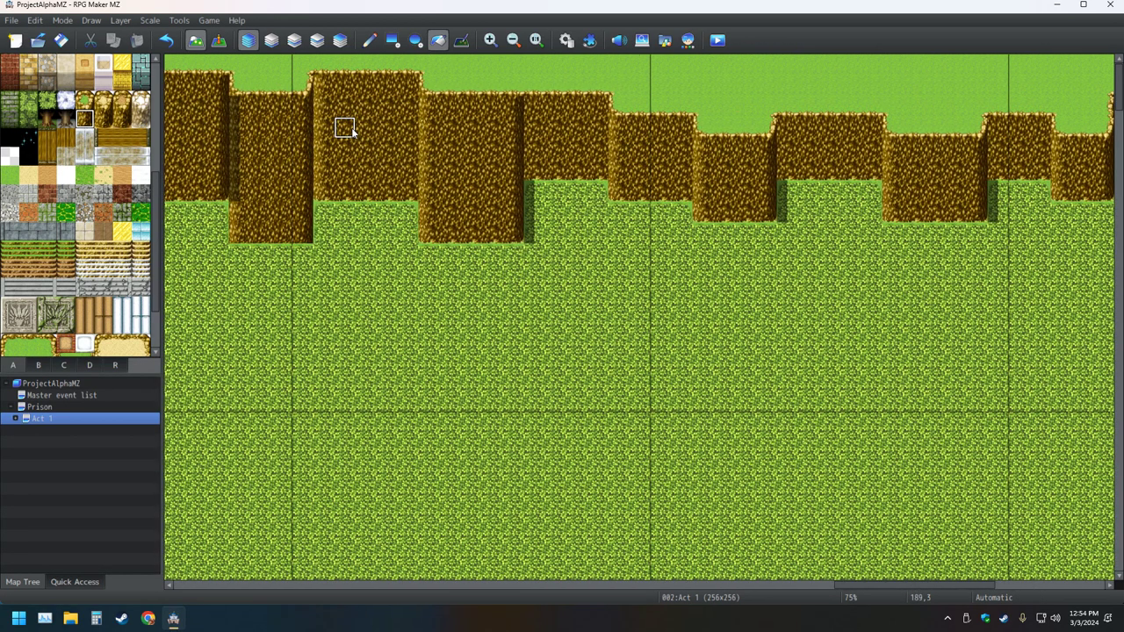
pyautogui.click(257, 155)
pyautogui.click(272, 149)
pyautogui.click(280, 149)
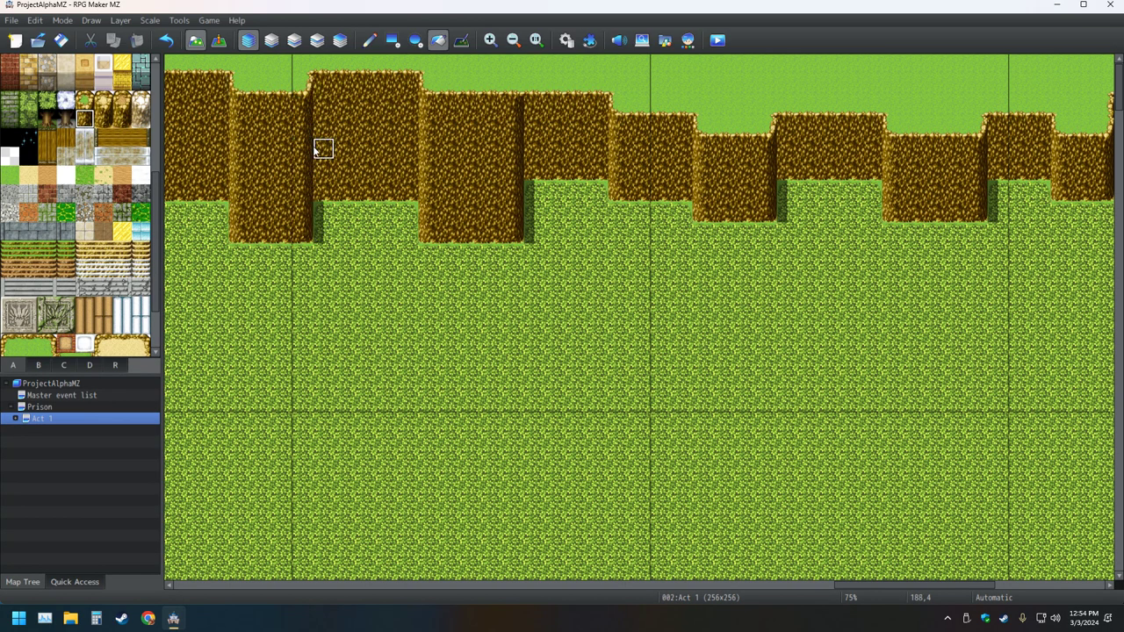
pyautogui.hscroll(-4, 299, 146)
pyautogui.click(233, 168)
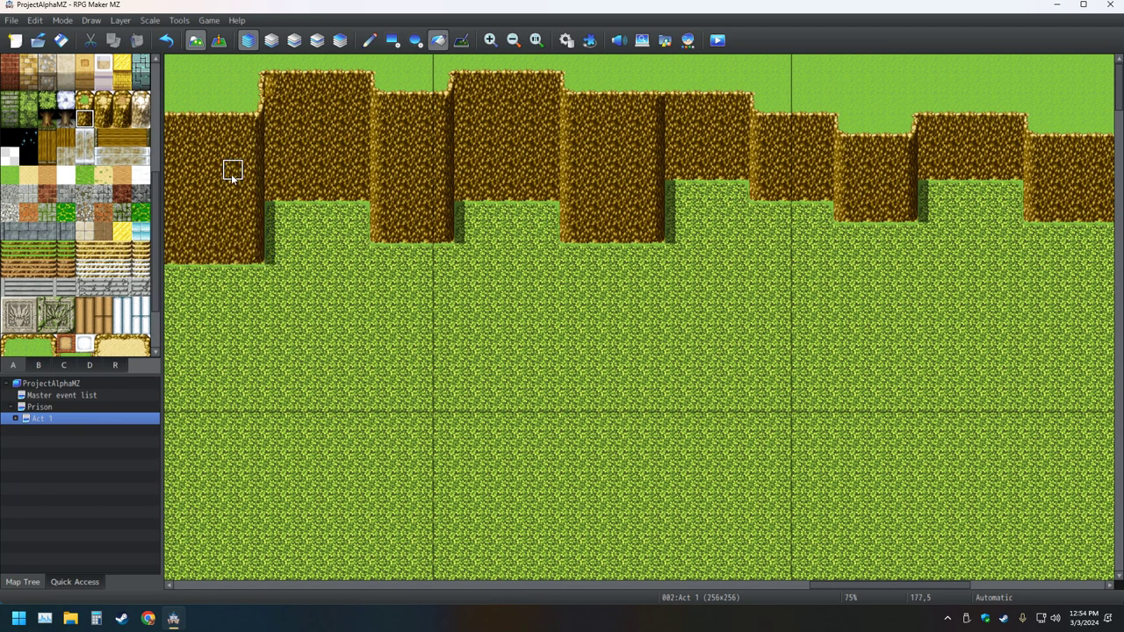
pyautogui.hscroll(-6, 246, 201)
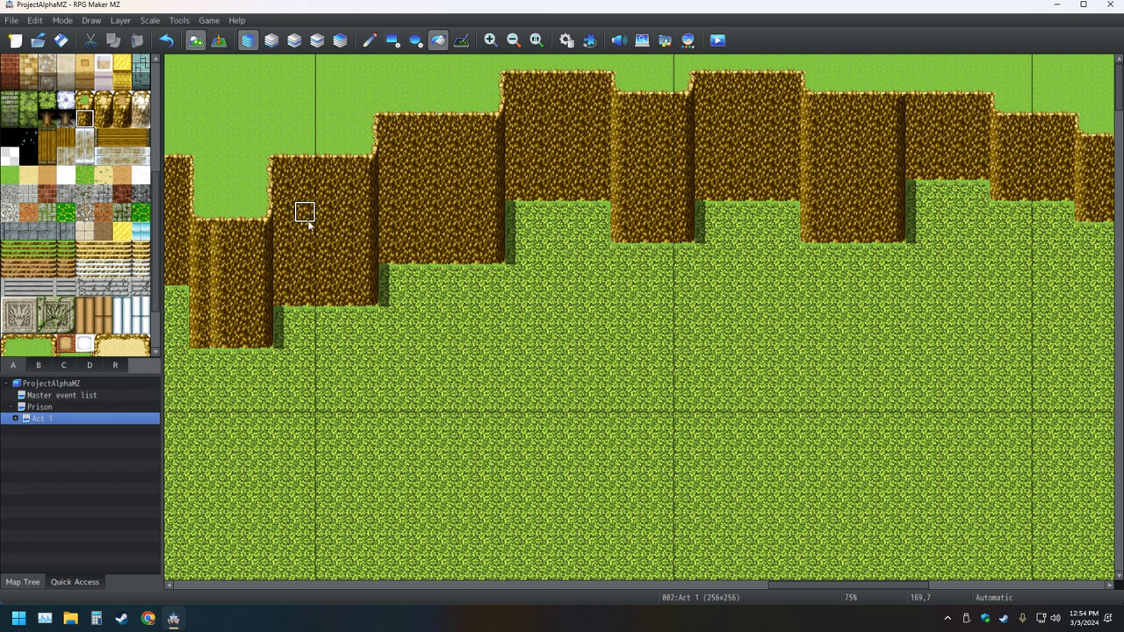
pyautogui.click(204, 274)
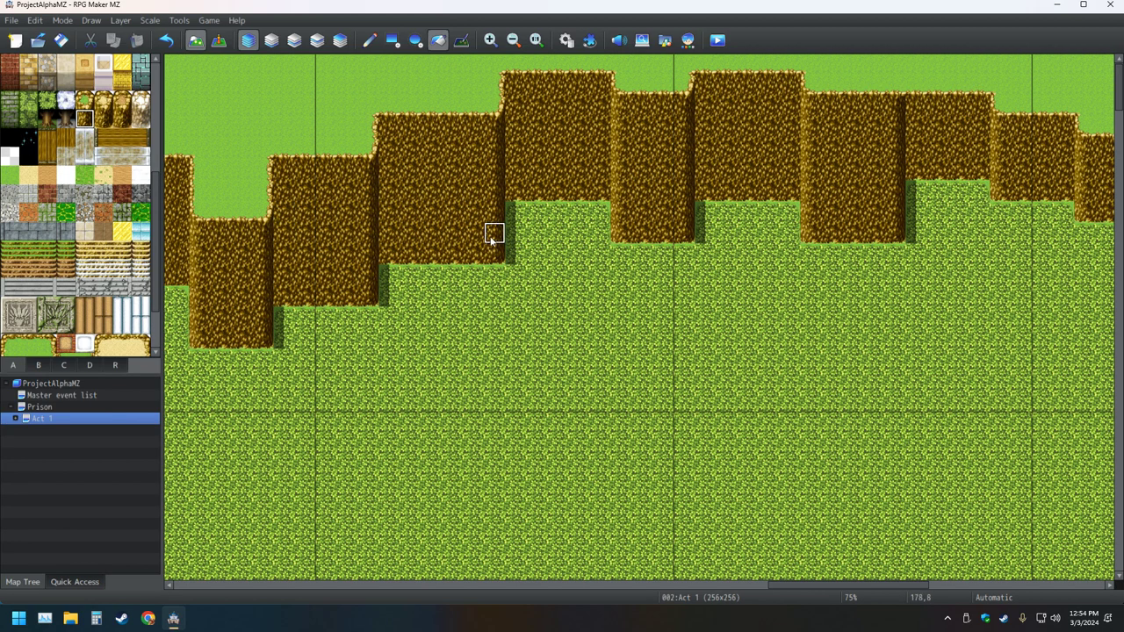
# Flood fill the cliff sections immediately west of the deep notch with the cliff wall autotile
pyautogui.hscroll(-9, 456, 298)
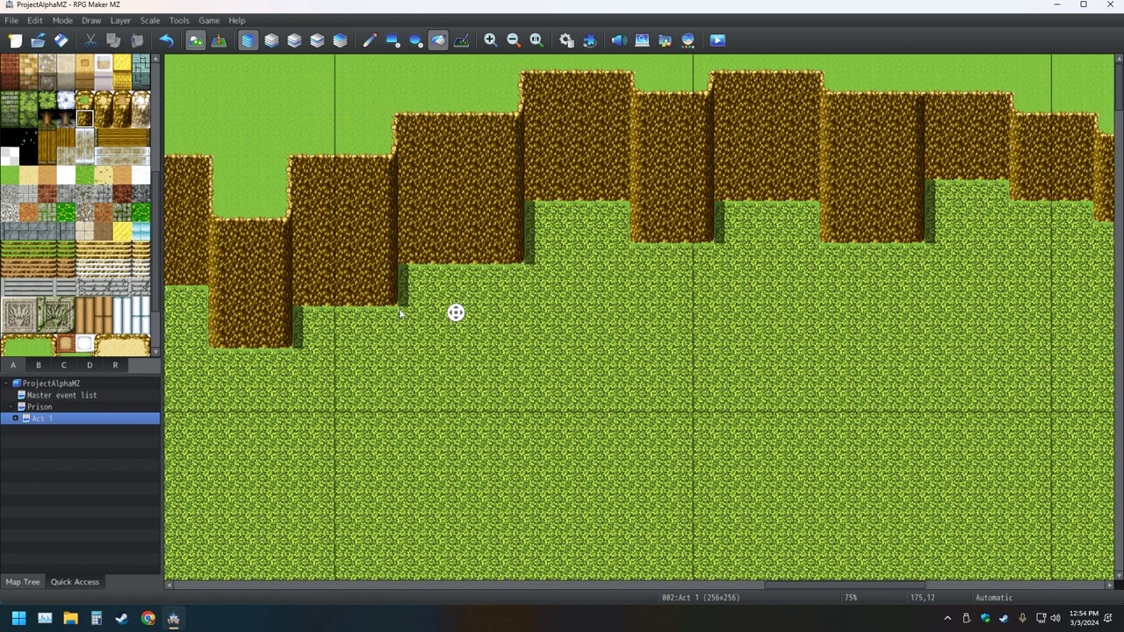
pyautogui.click(490, 231)
pyautogui.click(442, 216)
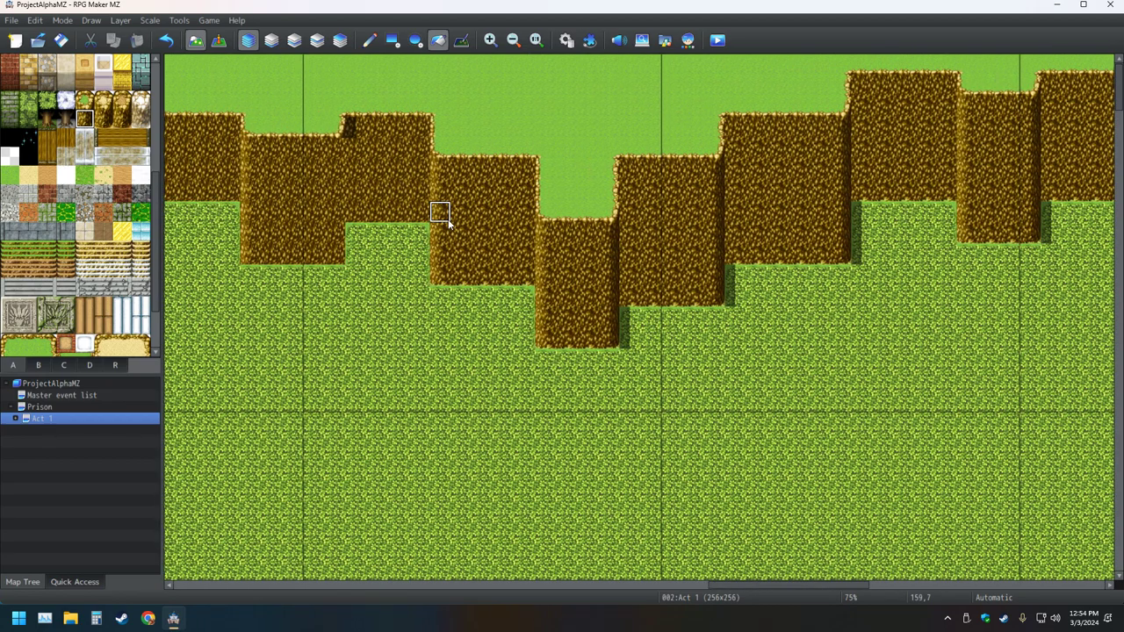
pyautogui.click(413, 168)
pyautogui.click(251, 213)
pyautogui.hscroll(-5, 351, 221)
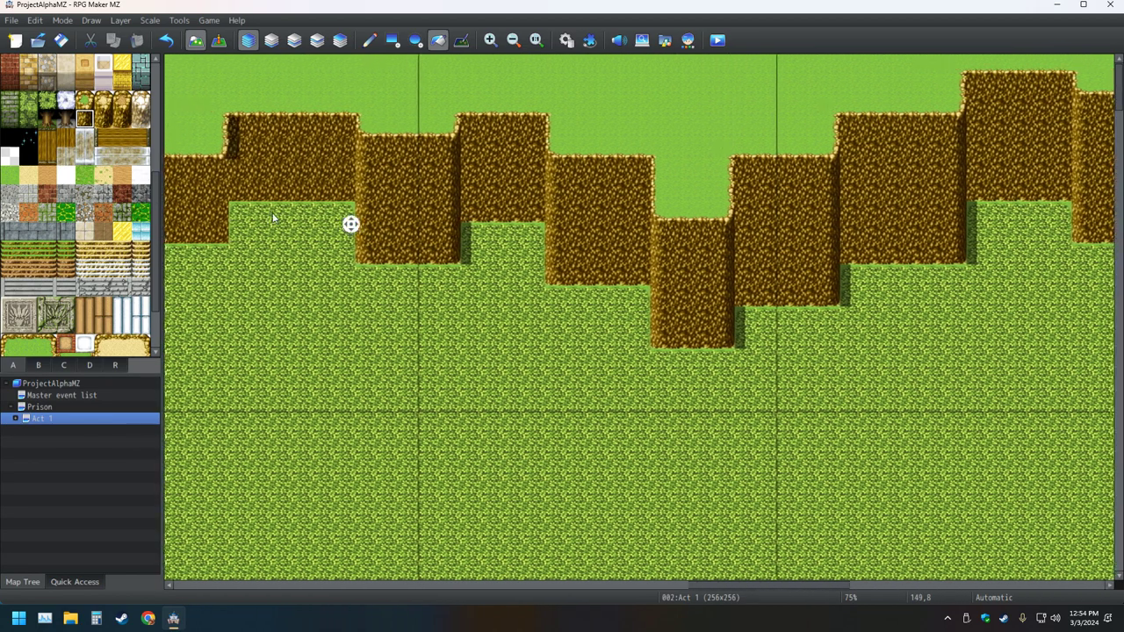
pyautogui.click(452, 190)
# Flood fill the next group of cliff sections, west of the wide low section, with the cliff wall autotile
pyautogui.middleClick(327, 207)
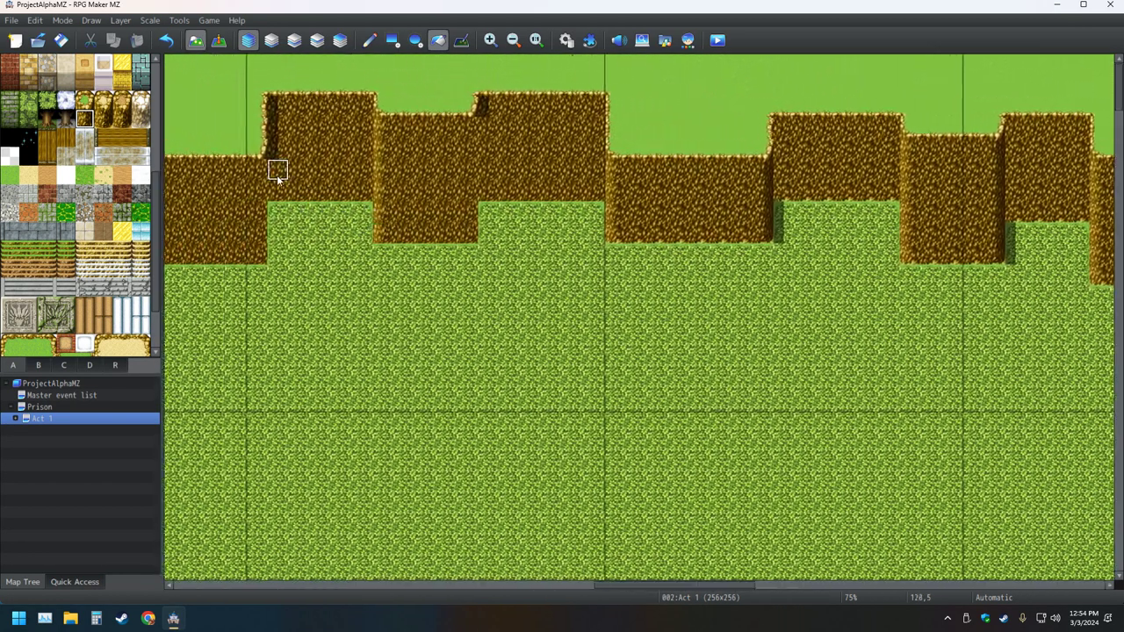
pyautogui.click(465, 211)
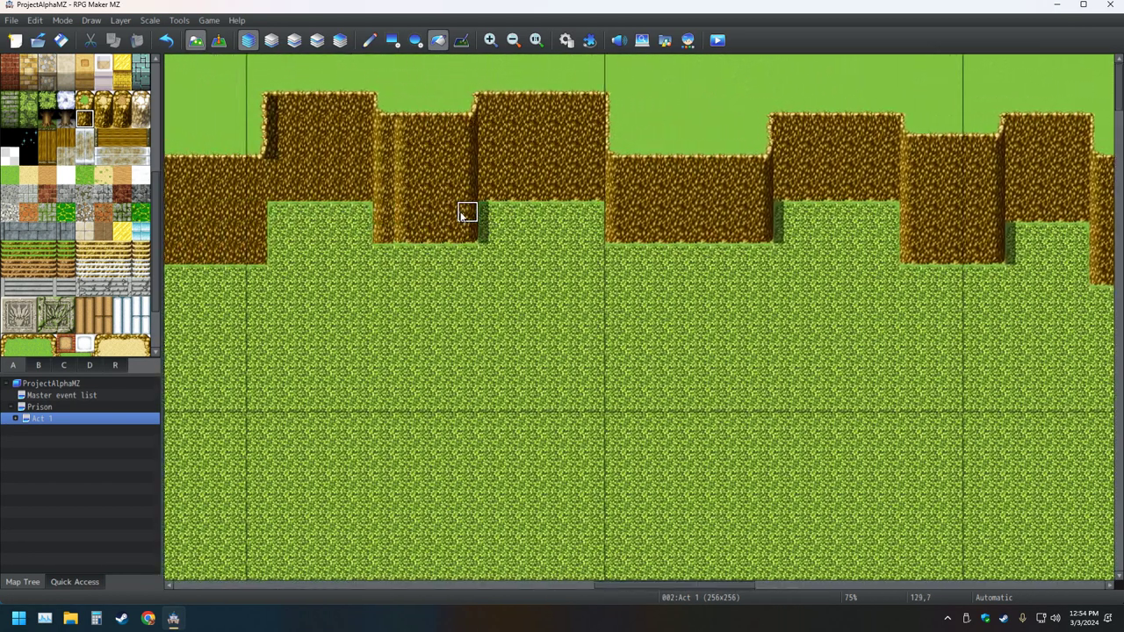
pyautogui.click(381, 188)
pyautogui.click(344, 190)
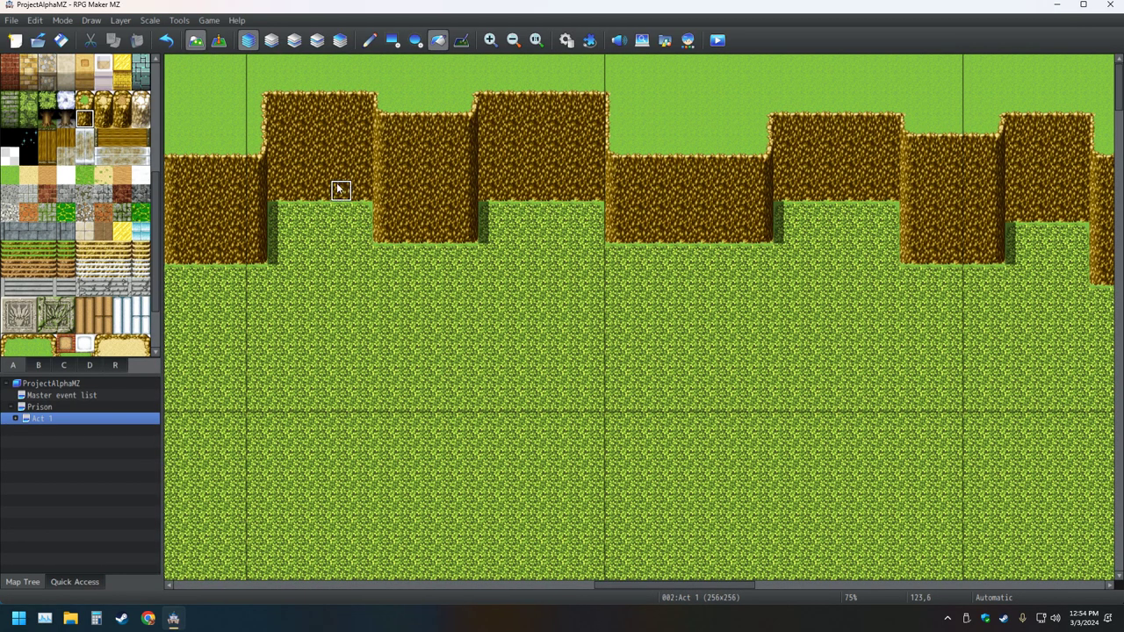
# Flood fill the westernmost cliff sections, up to the wall's west end, with the cliff wall autotile
pyautogui.middleClick(341, 190)
pyautogui.click(454, 188)
pyautogui.click(393, 172)
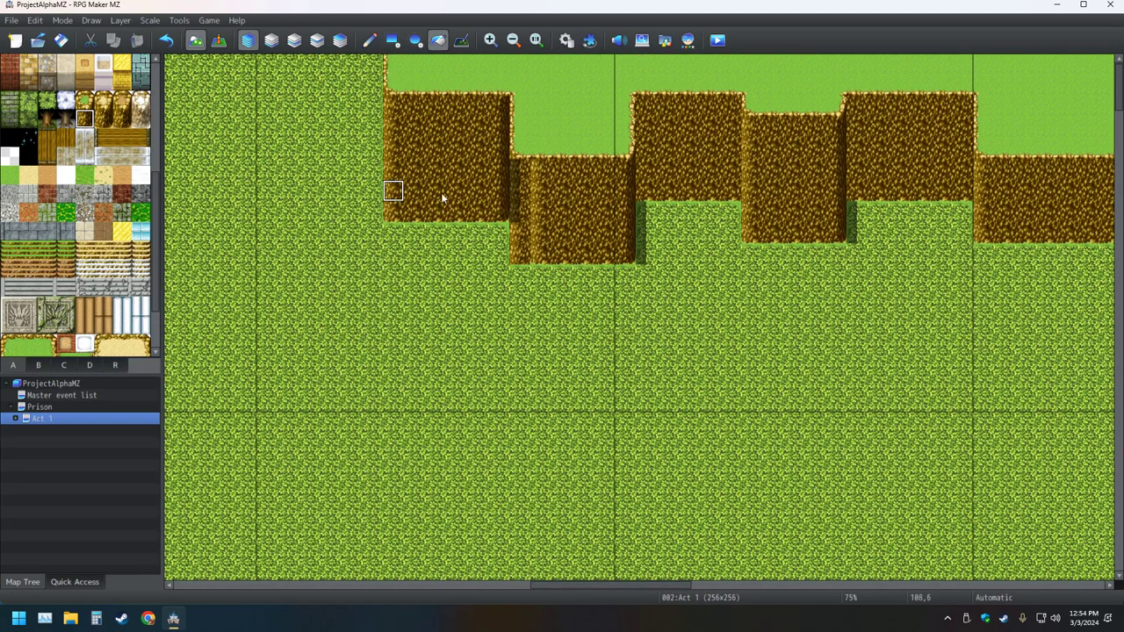
pyautogui.click(518, 213)
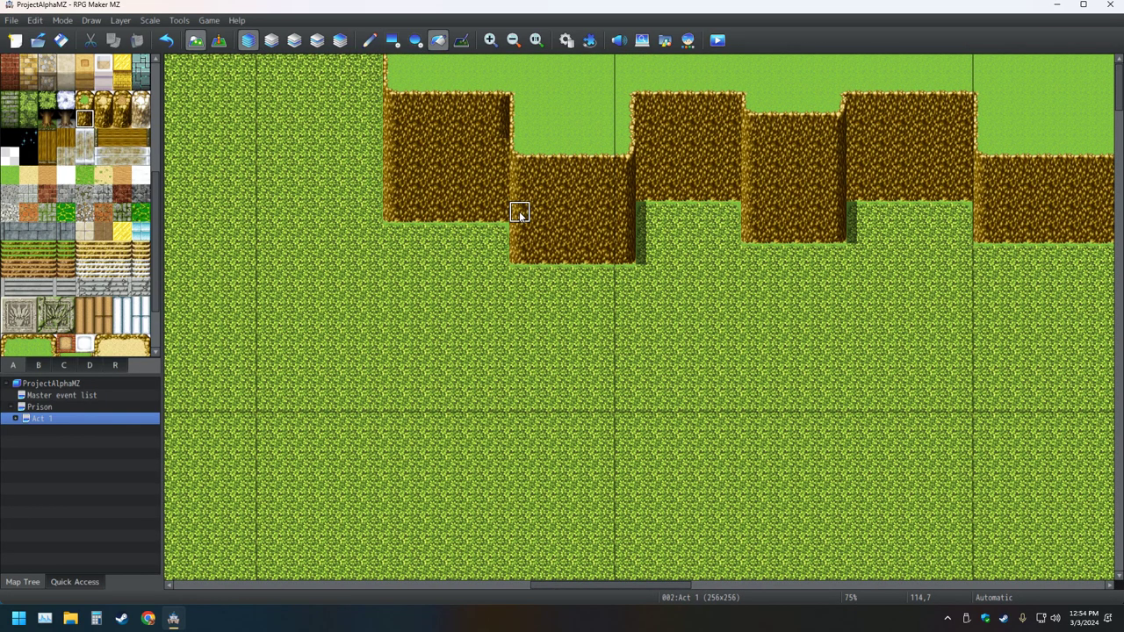
# Examine the edges and shadows of the repainted cliff wall from its west end toward the map's east side
pyautogui.middleClick(549, 293)
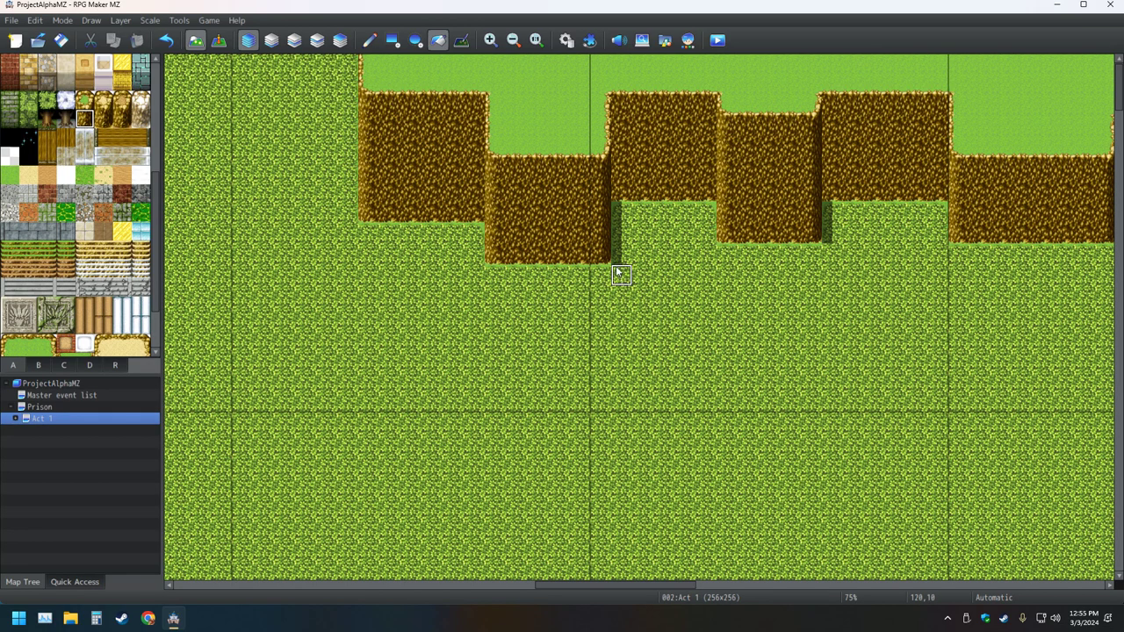
pyautogui.click(392, 40)
pyautogui.middleClick(392, 233)
pyautogui.middleClick(653, 213)
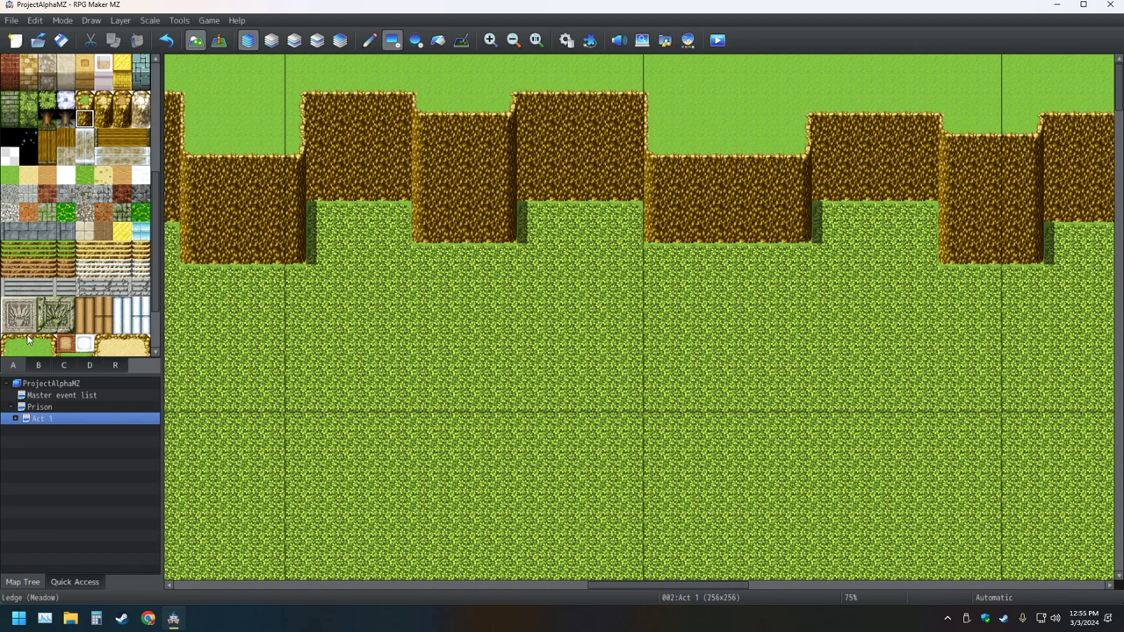
pyautogui.scroll(-3, 89, 334)
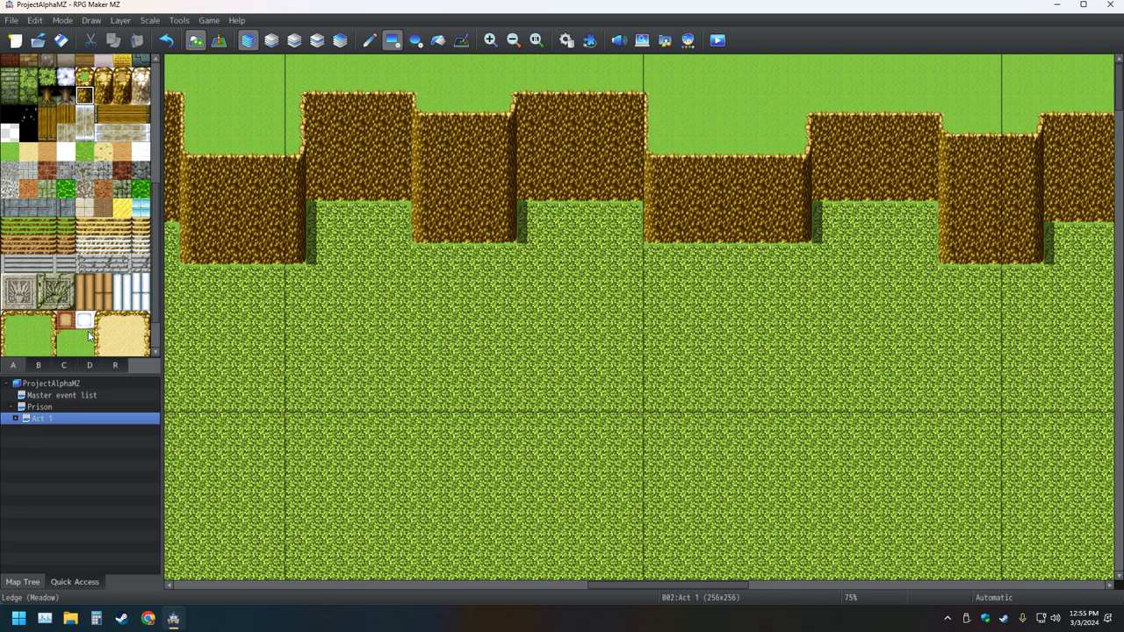
pyautogui.middleClick(379, 402)
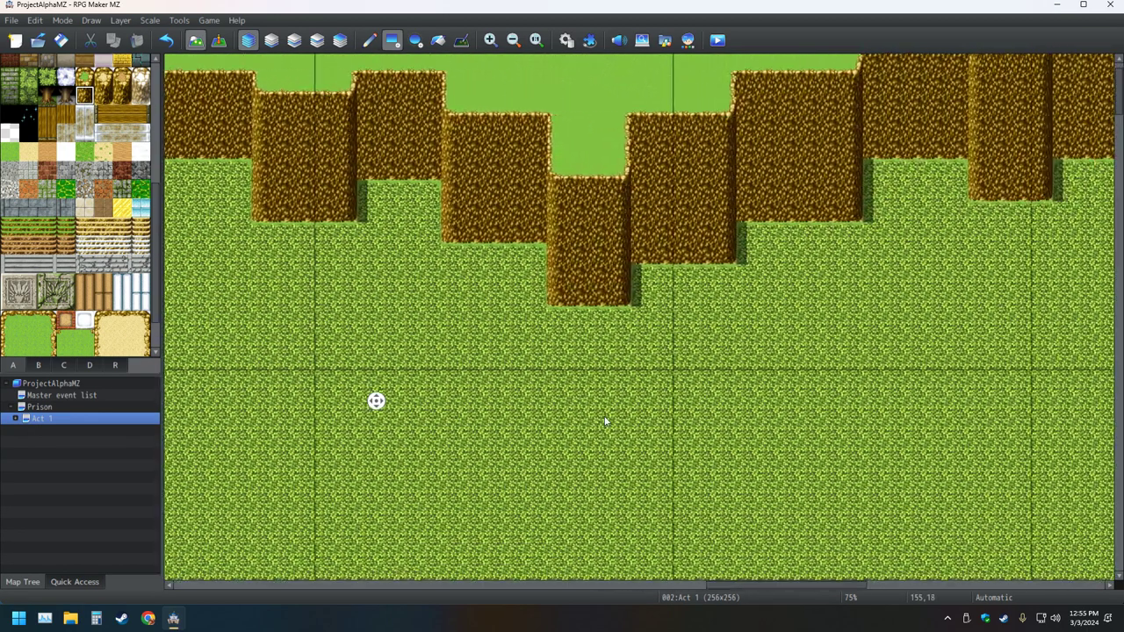
pyautogui.middleClick(619, 416)
pyautogui.middleClick(619, 415)
pyautogui.middleClick(710, 346)
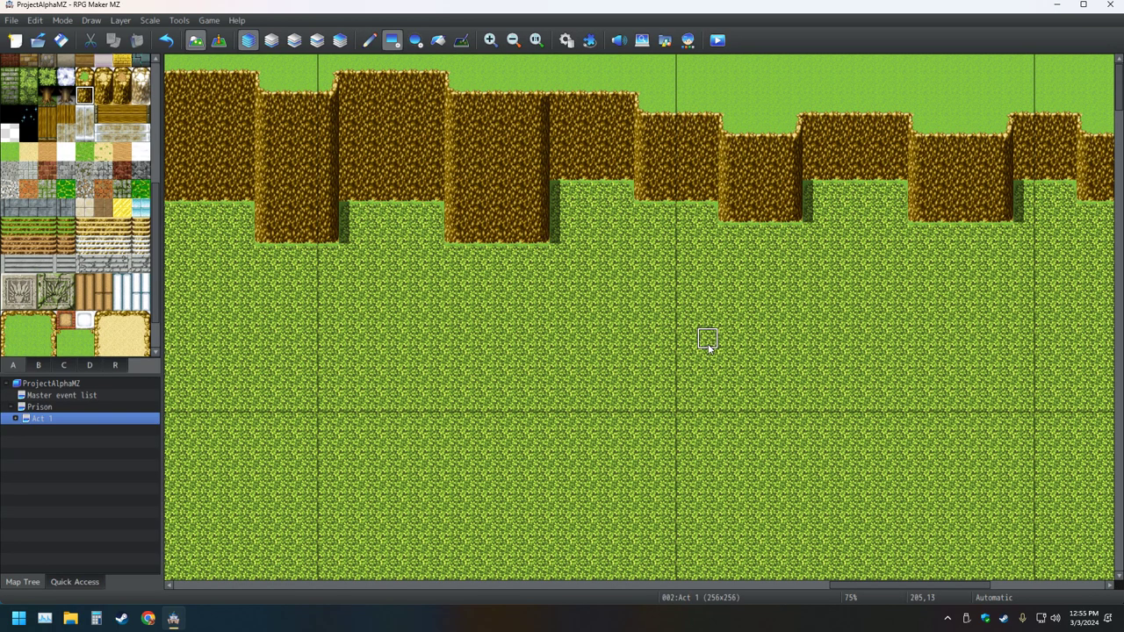
pyautogui.middleClick(708, 342)
pyautogui.middleClick(866, 327)
pyautogui.middleClick(867, 330)
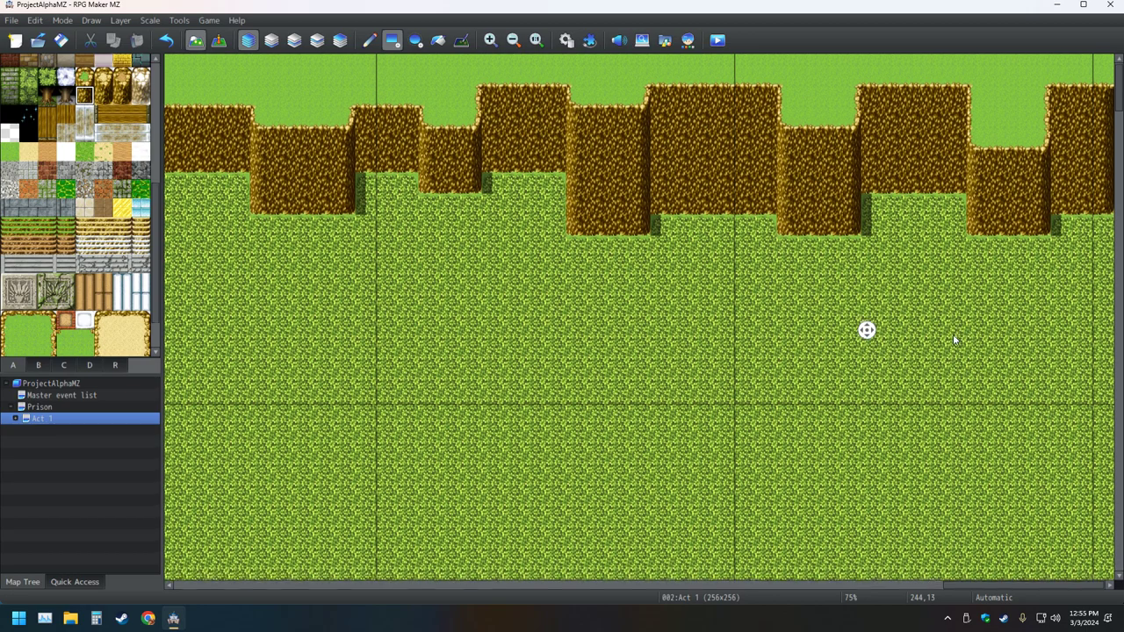
pyautogui.middleClick(951, 331)
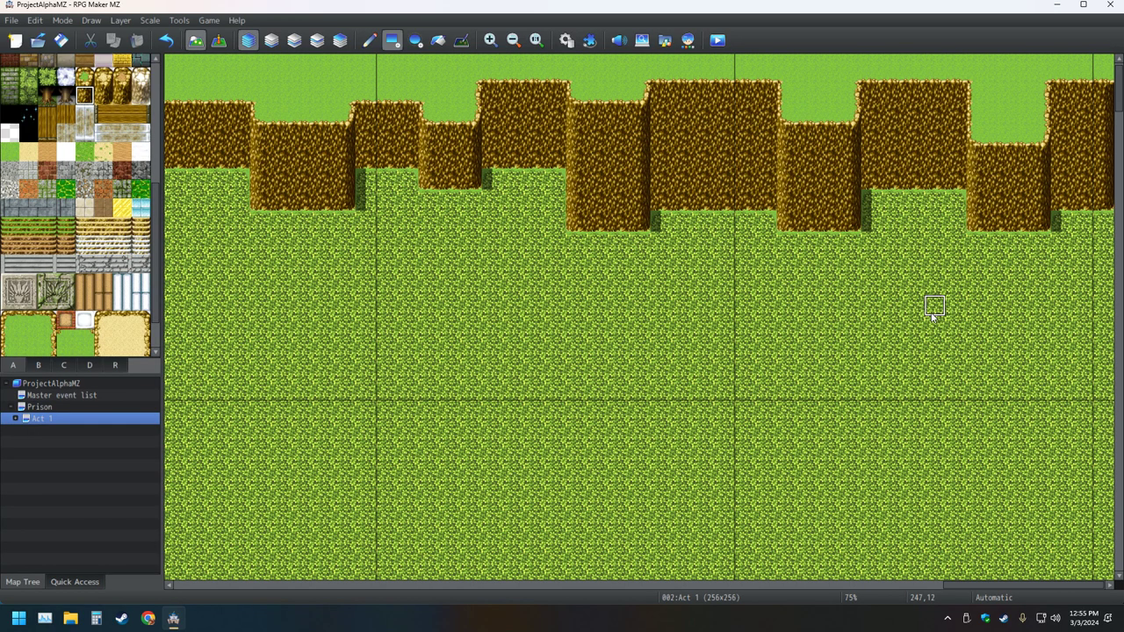
pyautogui.middleClick(930, 318)
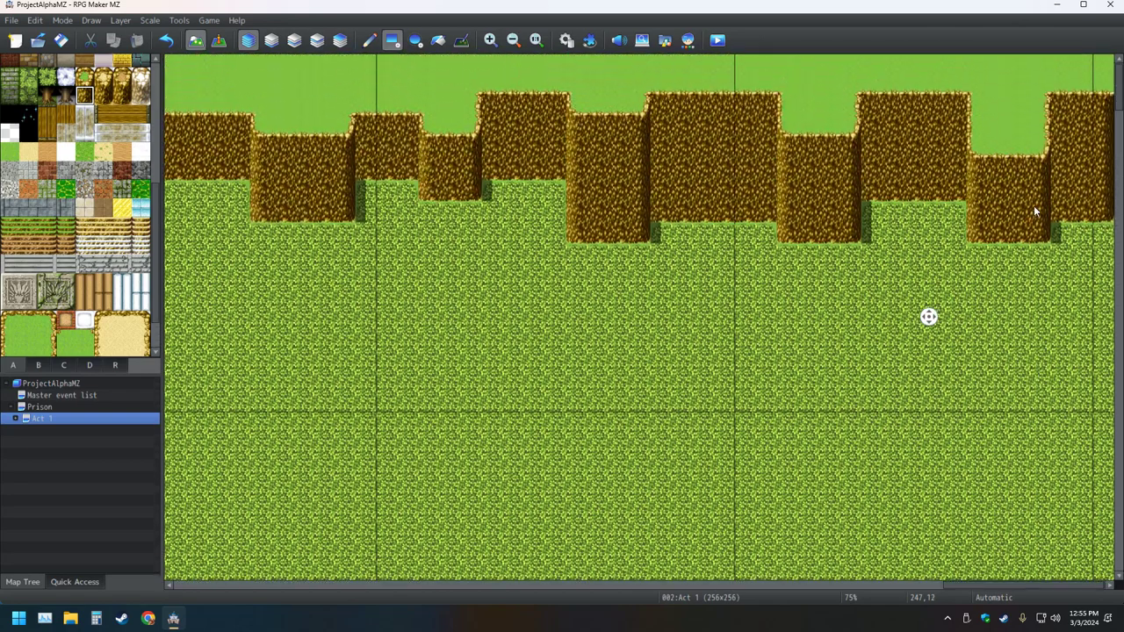
pyautogui.middleClick(1034, 211)
# Try drawing adjoining rectangular wall blocks on the open grass south of the cliff, and undo them
pyautogui.moveTo(661, 319); pyautogui.dragTo(771, 418)
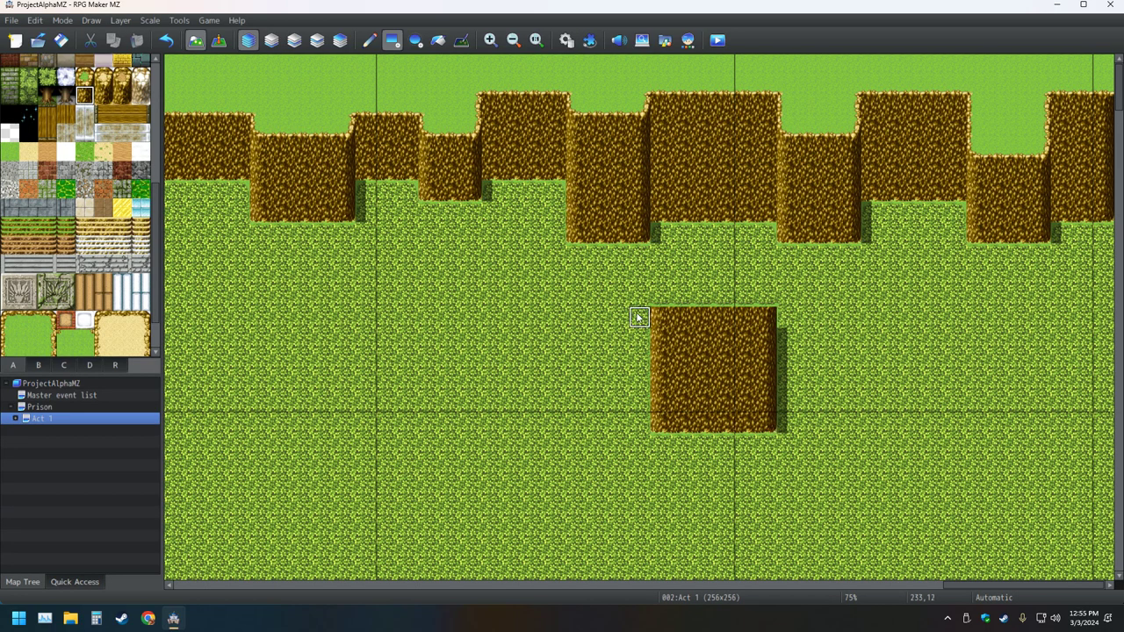
pyautogui.moveTo(655, 318); pyautogui.dragTo(607, 305)
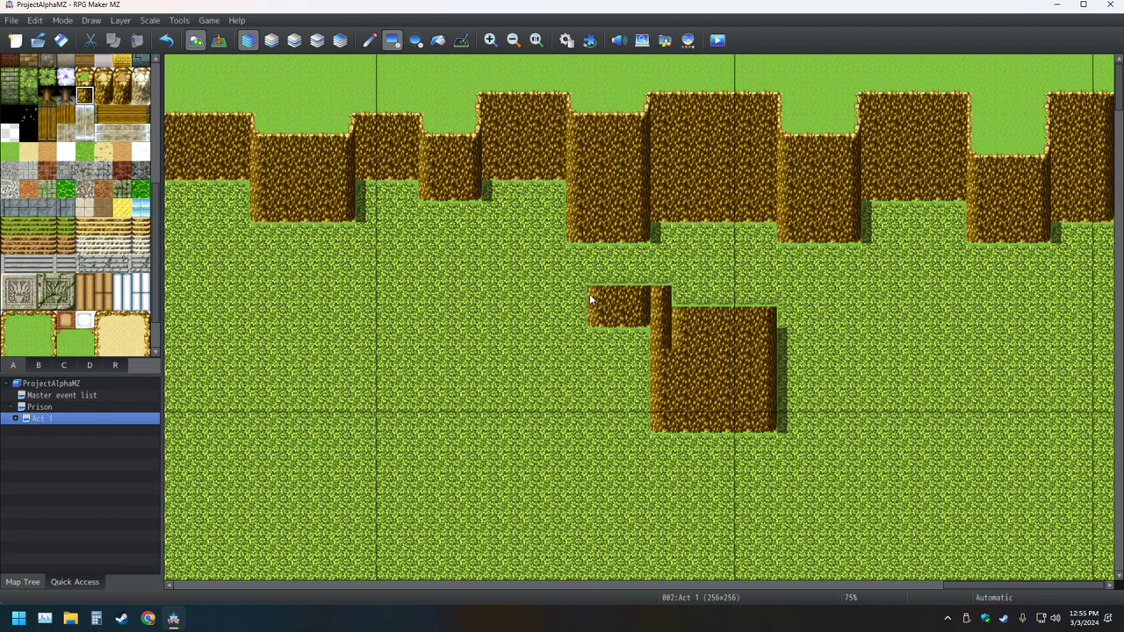
pyautogui.click(166, 40)
pyautogui.click(644, 382)
pyautogui.moveTo(627, 358); pyautogui.dragTo(605, 297)
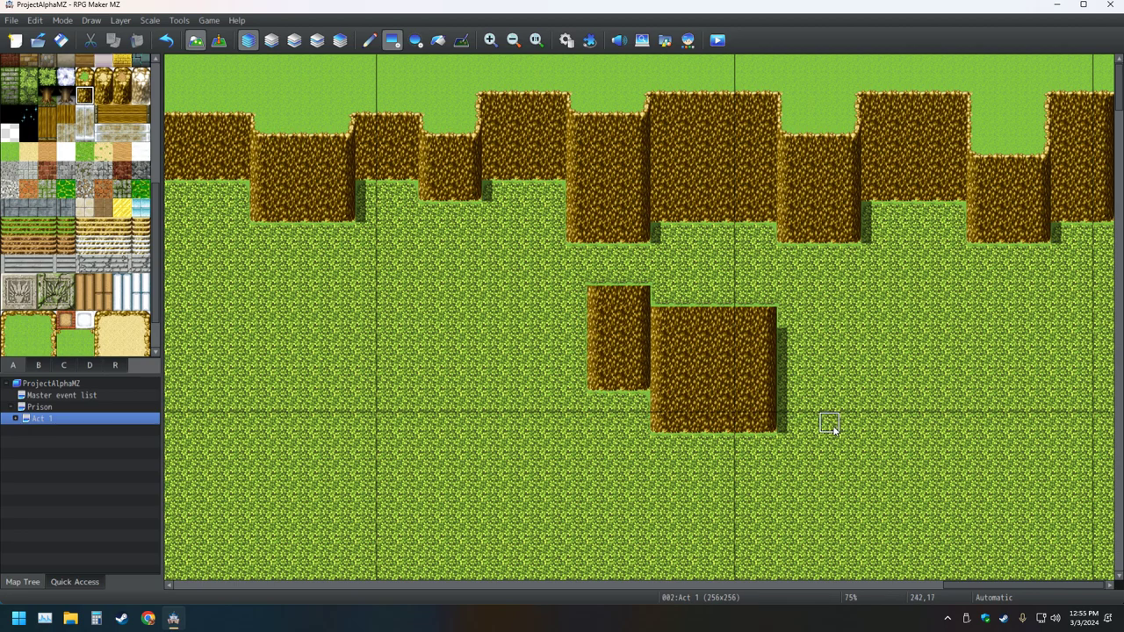
pyautogui.click(438, 40)
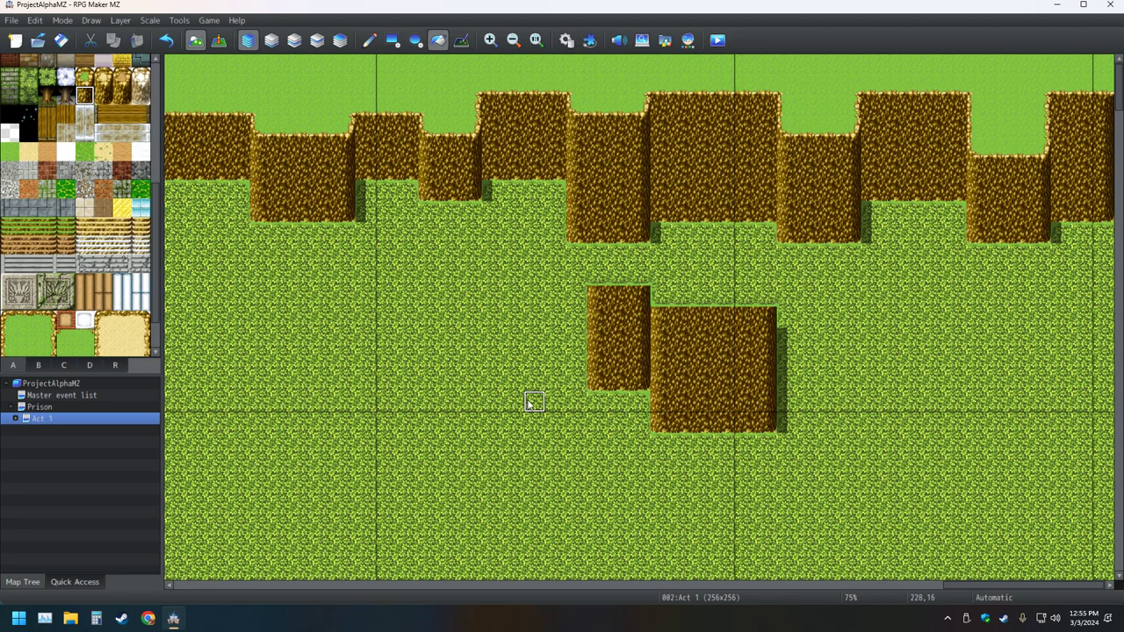
pyautogui.click(168, 45)
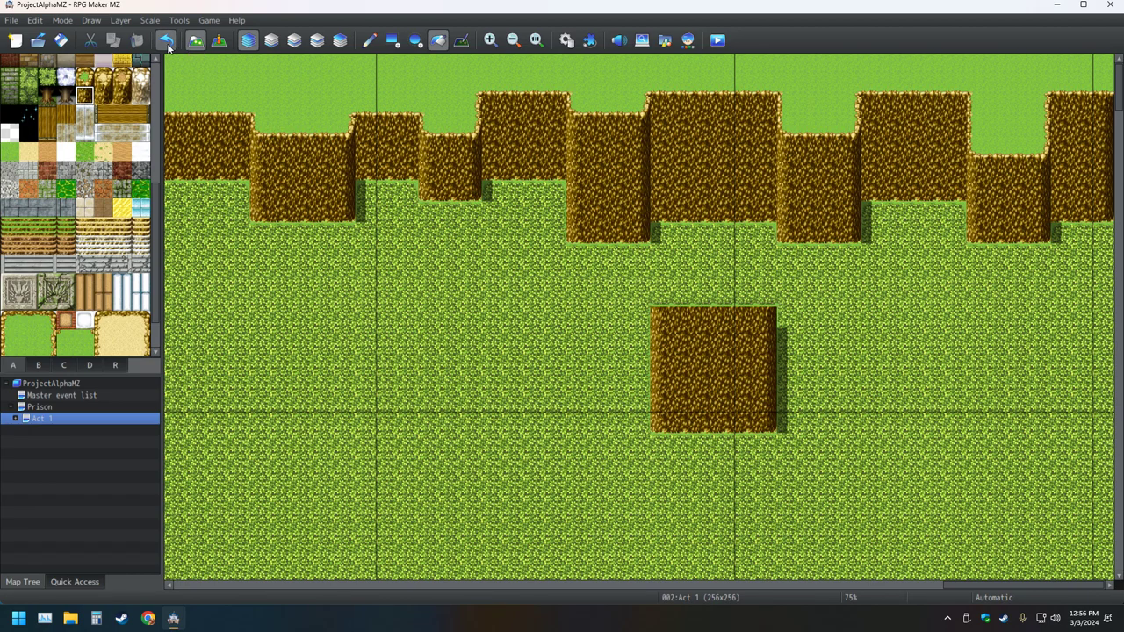
pyautogui.click(167, 43)
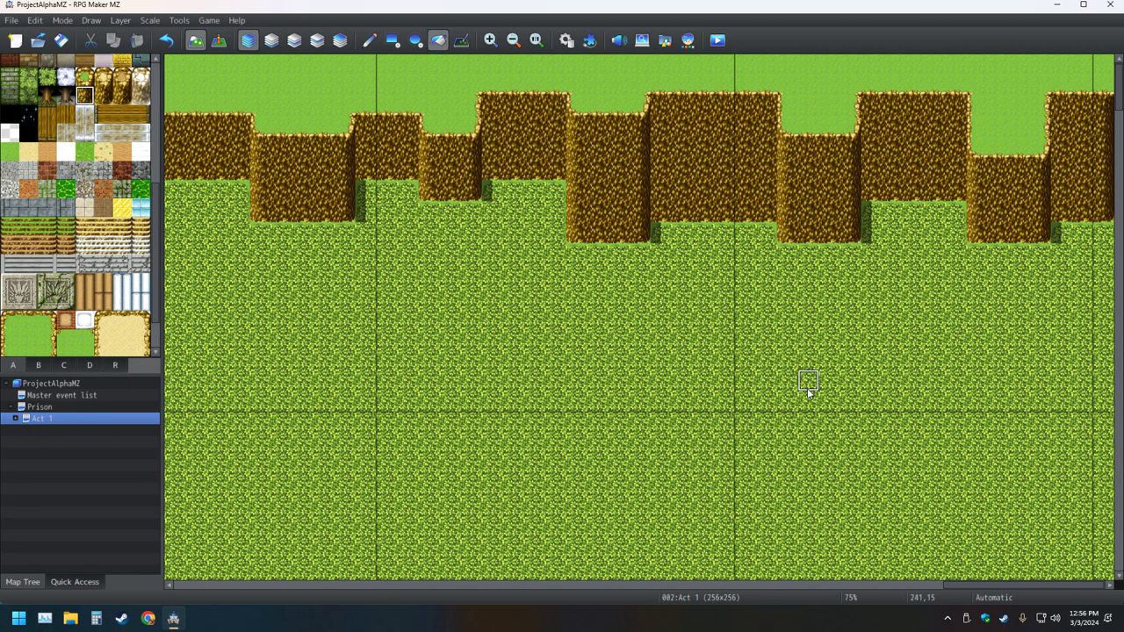
# Look over the Act 1 map at 17% zoom, with a brief look at the Prison map
pyautogui.keyDown('ctrl'); pyautogui.scroll(-3, 808, 340); pyautogui.keyUp('ctrl')
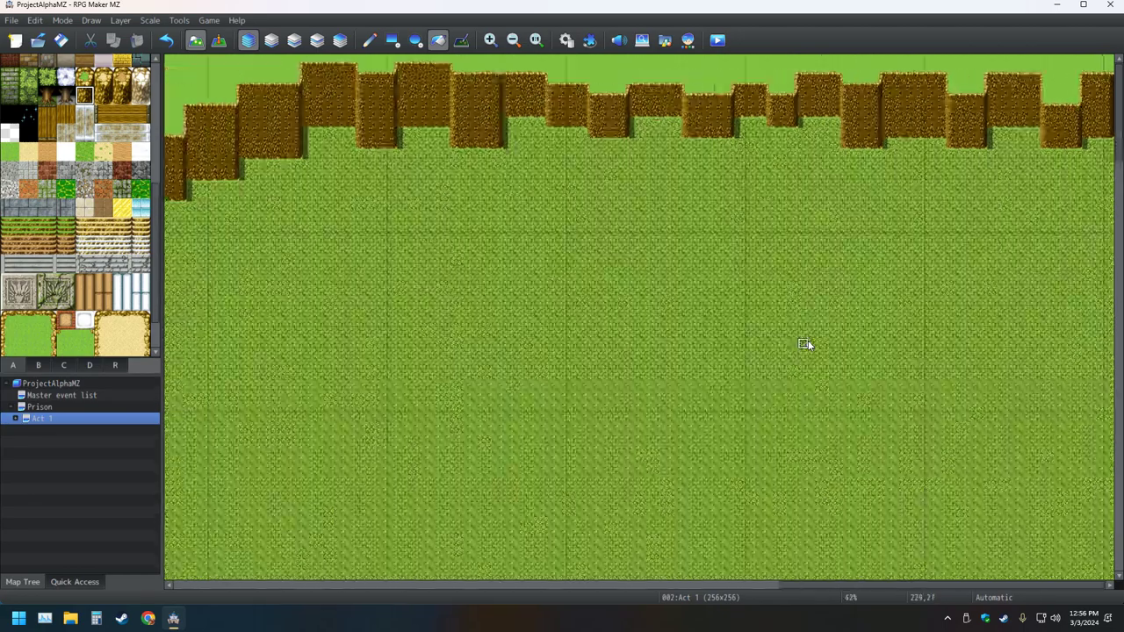
pyautogui.keyDown('ctrl'); pyautogui.scroll(-2, 809, 344); pyautogui.keyUp('ctrl')
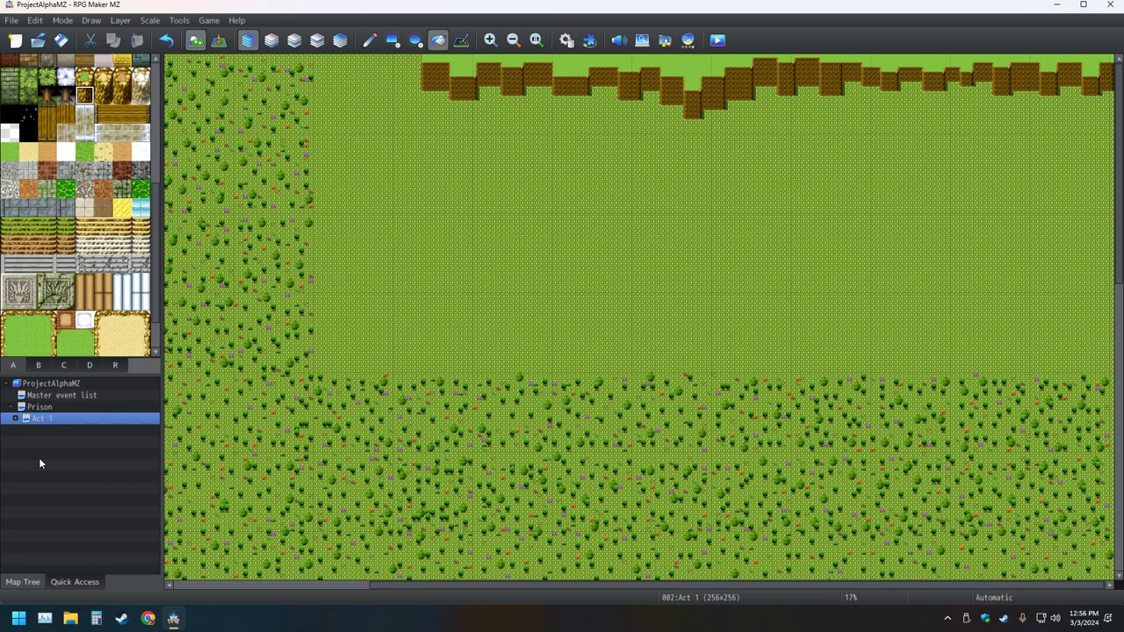
pyautogui.click(54, 408)
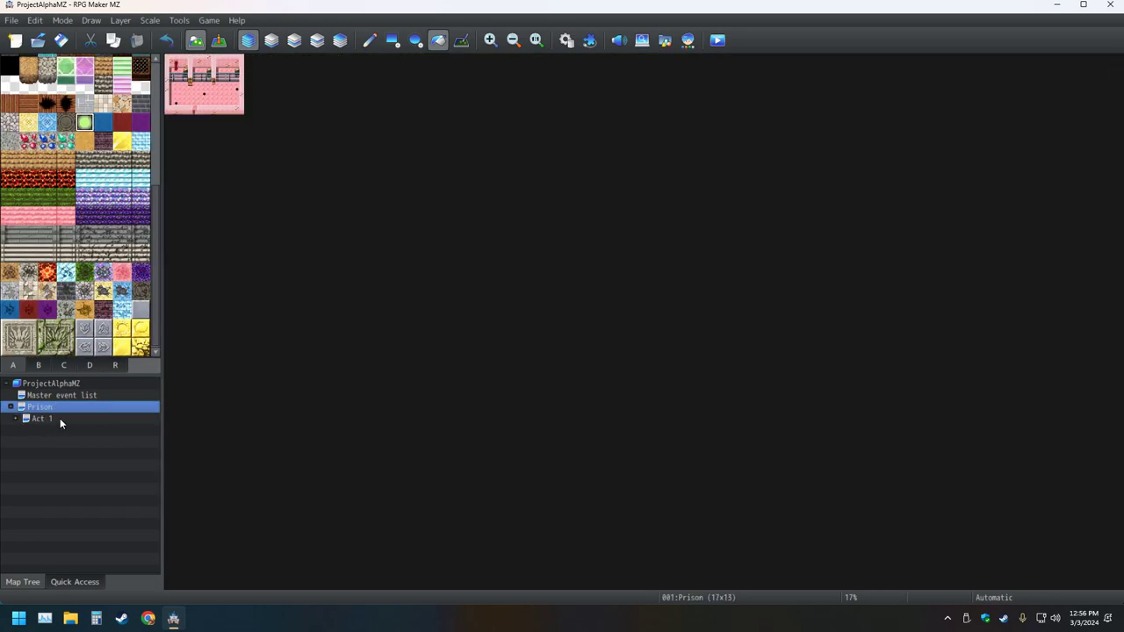
pyautogui.click(59, 418)
pyautogui.moveTo(767, 200); pyautogui.dragTo(984, 205, button='middle')
pyautogui.moveTo(924, 252); pyautogui.dragTo(1015, 186, button='middle')
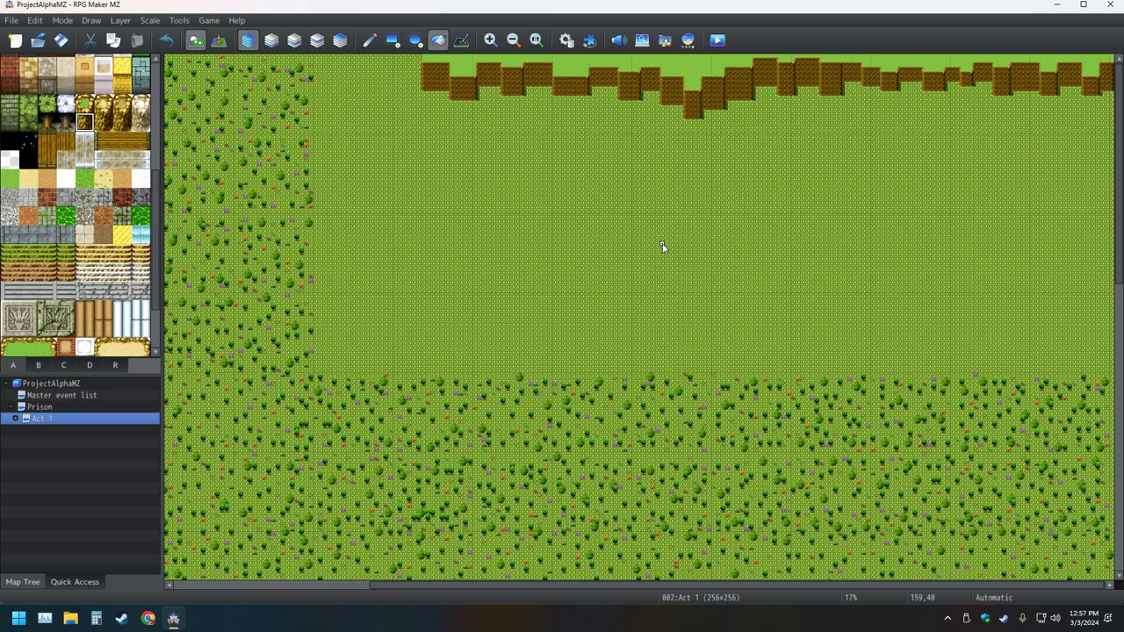
# Choose the Rectangle drawing tool and save the project
pyautogui.click(393, 39)
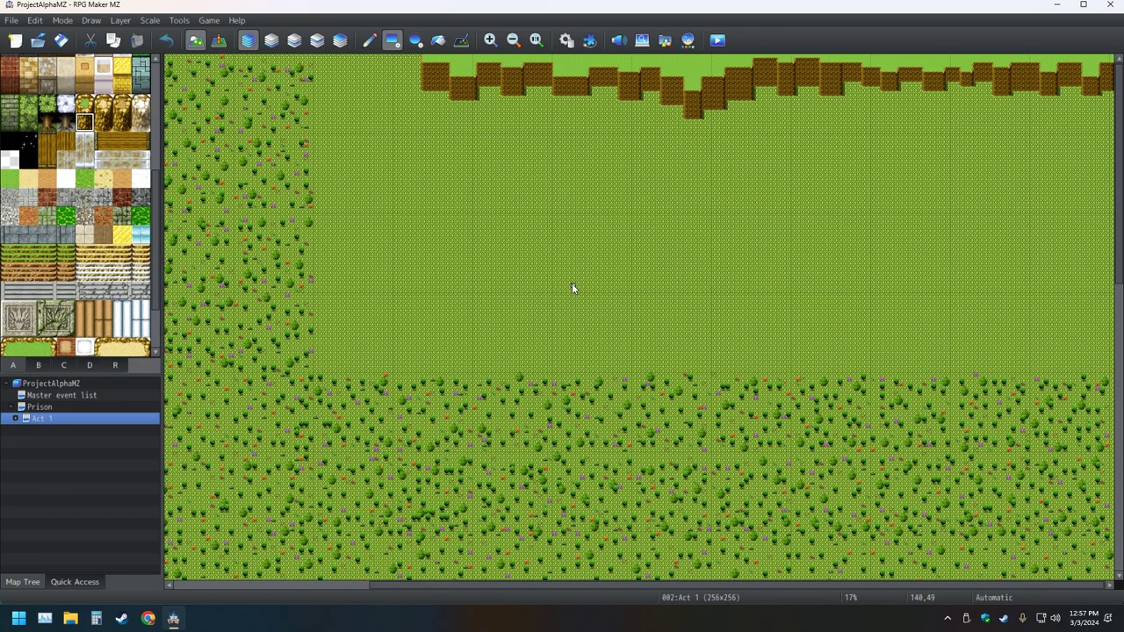
pyautogui.scroll(5, 61, 281)
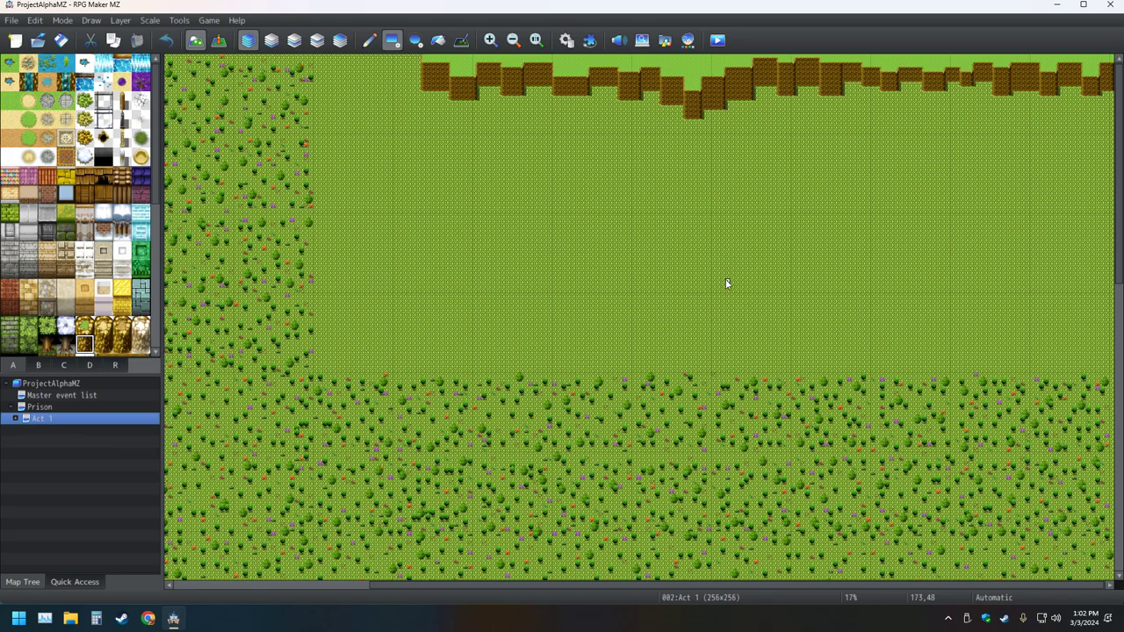
pyautogui.click(61, 39)
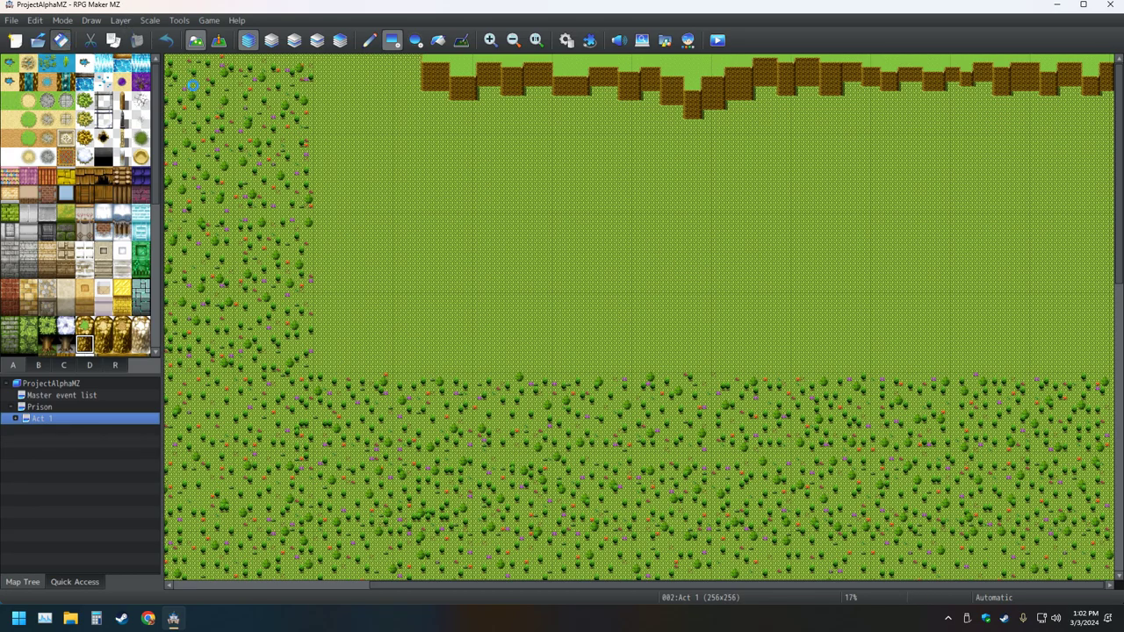
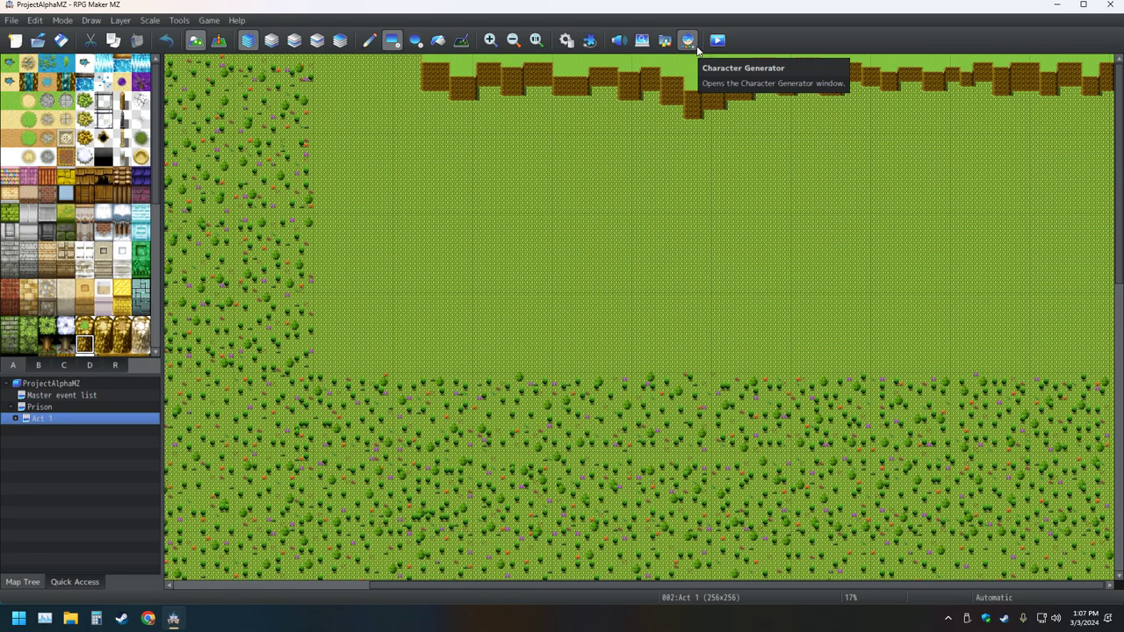
# Switch to Chrome, close the Facebook tab and search Bing for "rpg maker mz animal sprites"
pyautogui.click(697, 47)
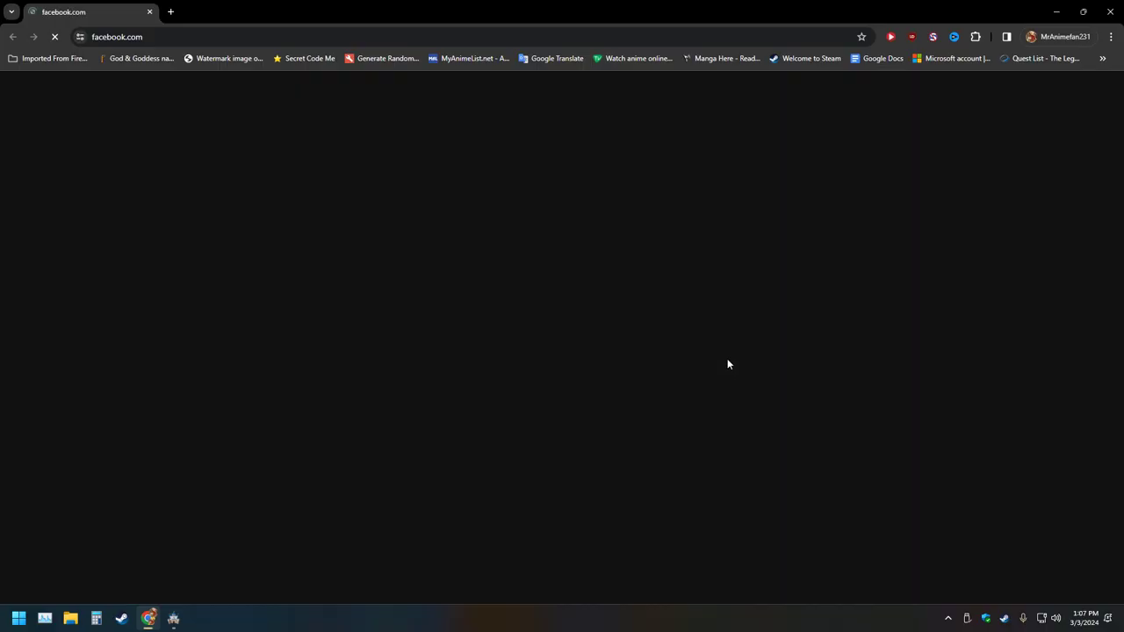
pyautogui.click(167, 12)
pyautogui.click(149, 12)
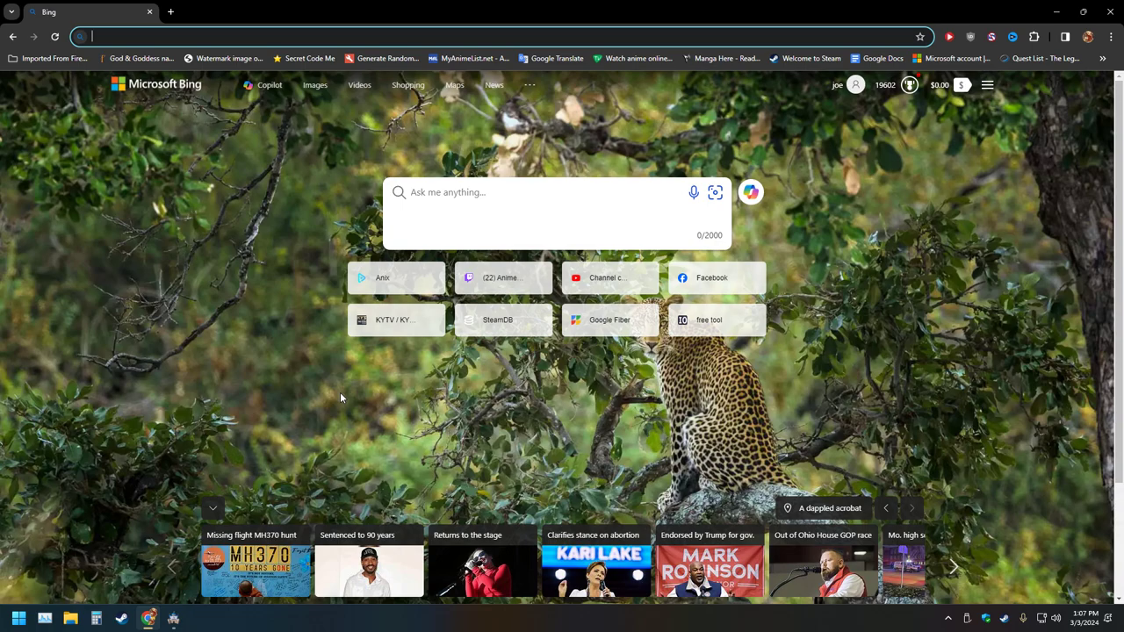
pyautogui.write('rpg maker ')
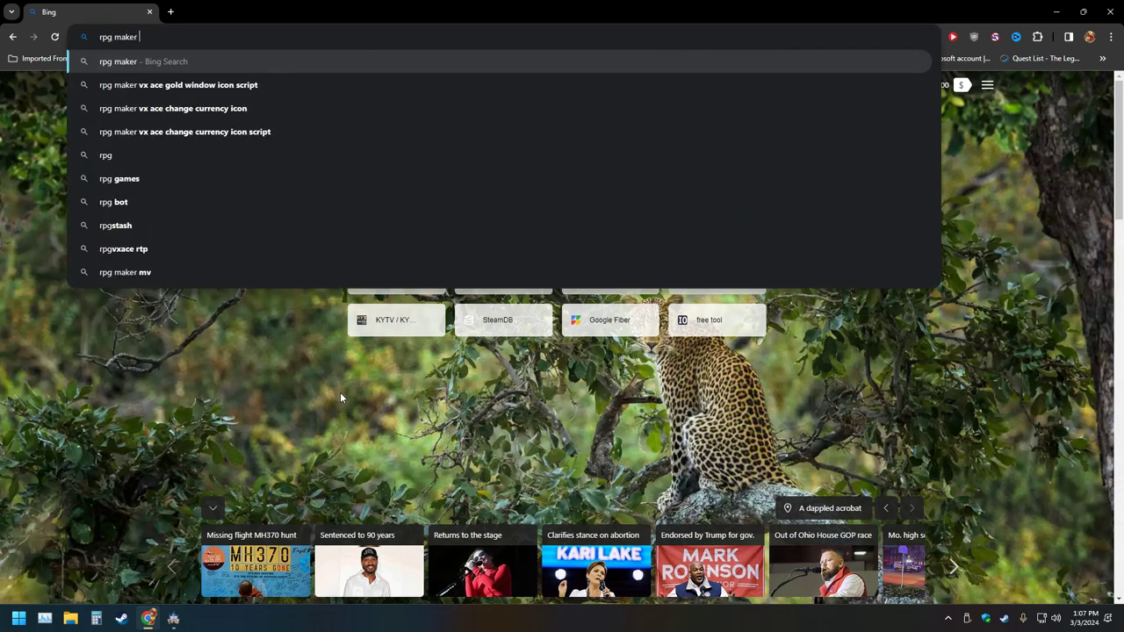
pyautogui.write('mz animal')
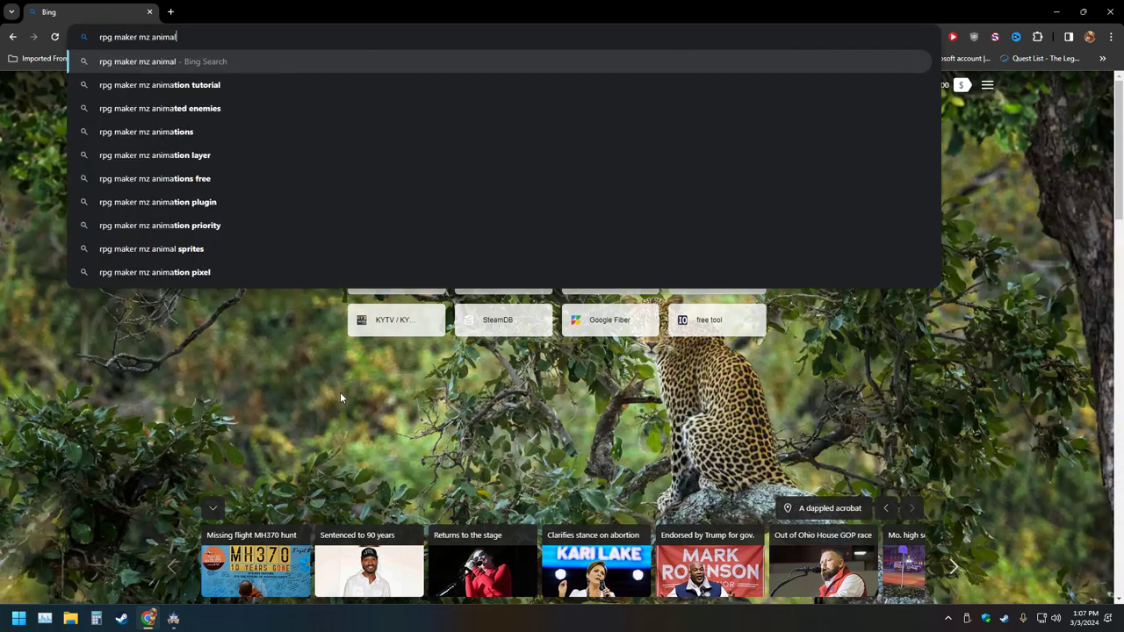
pyautogui.press('Down')
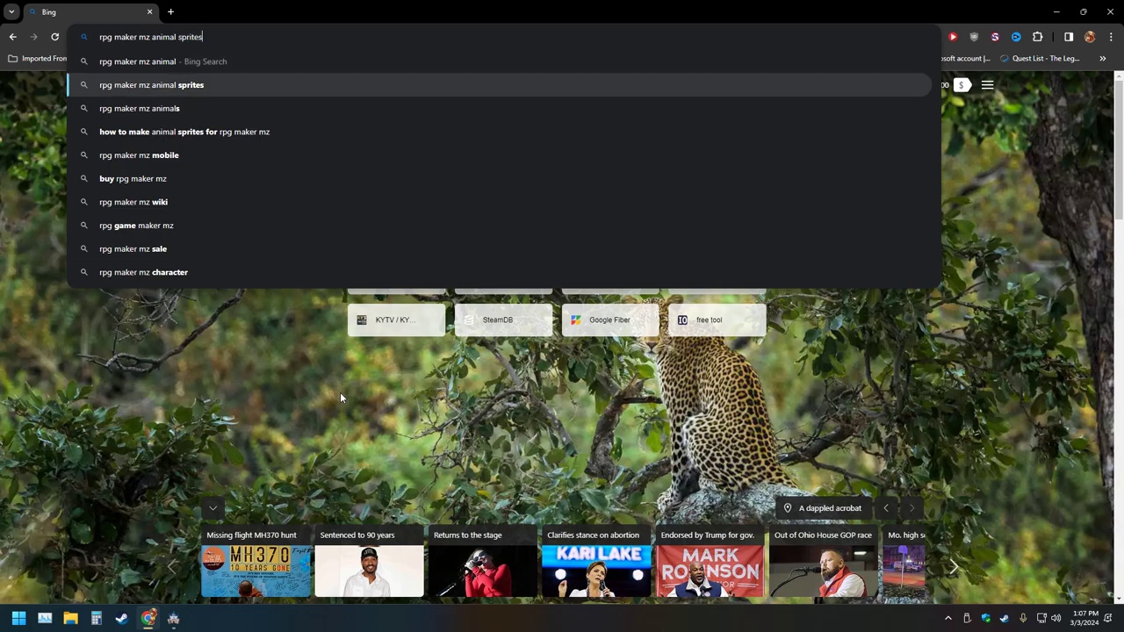
pyautogui.press('Return')
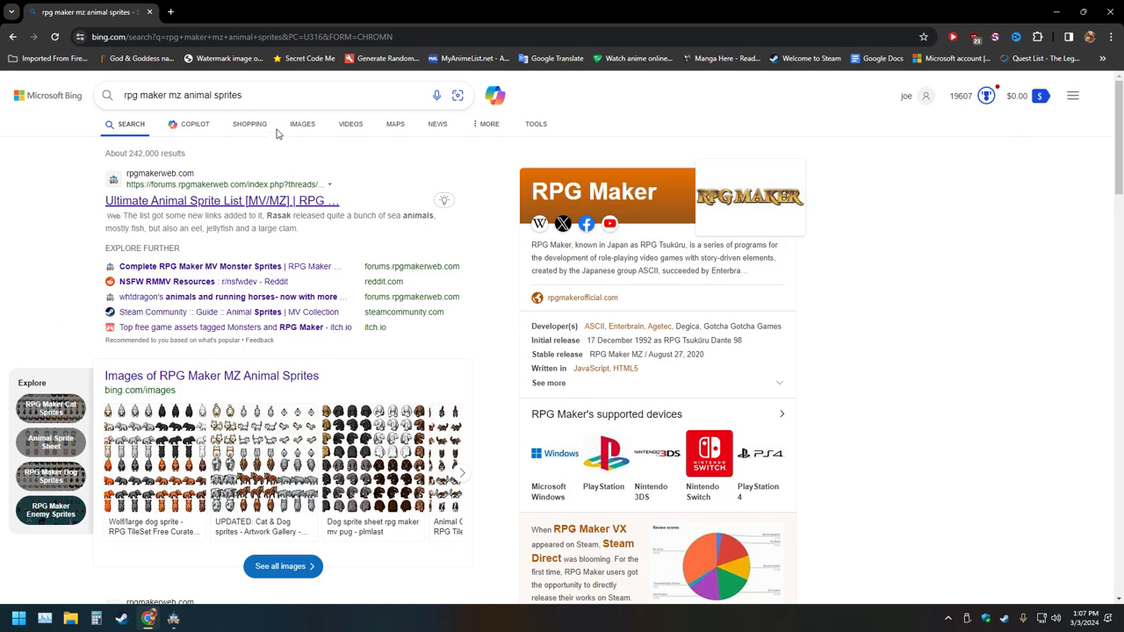
# Show the image results for "rpg maker mz animal sprites" and browse the animal sprite sheets
pyautogui.click(303, 125)
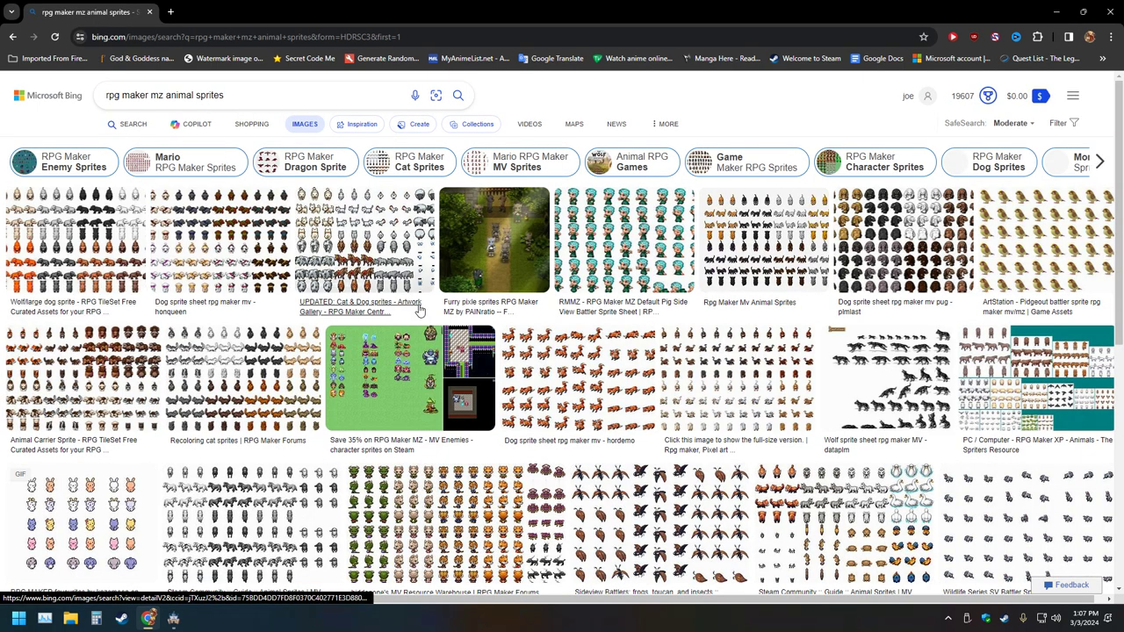
pyautogui.scroll(-4, 519, 341)
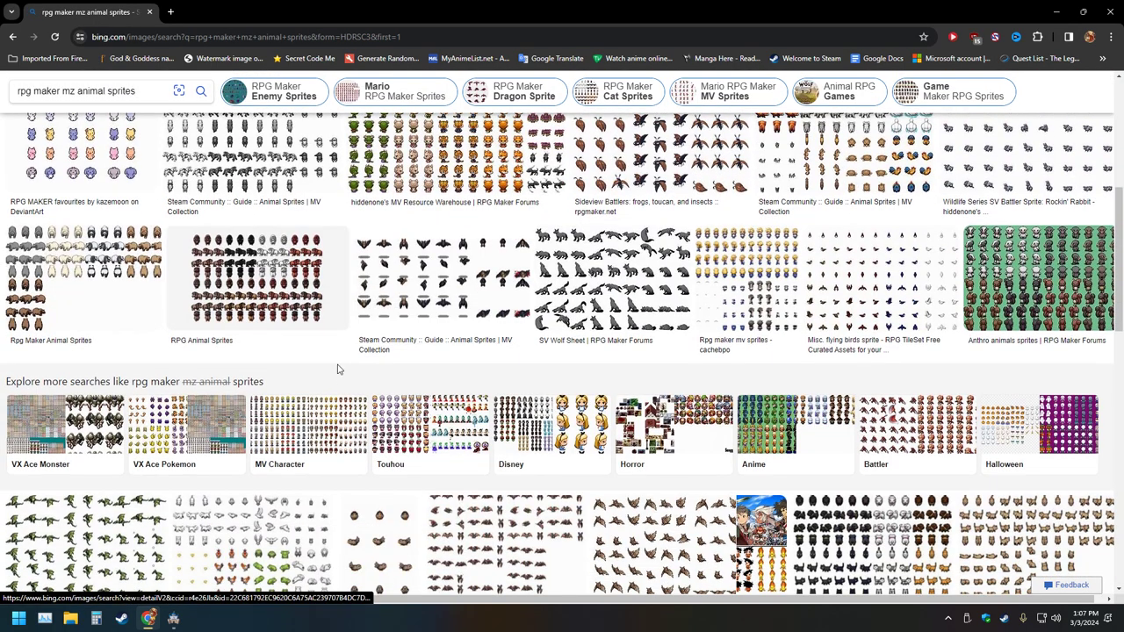
pyautogui.scroll(4, 48, 351)
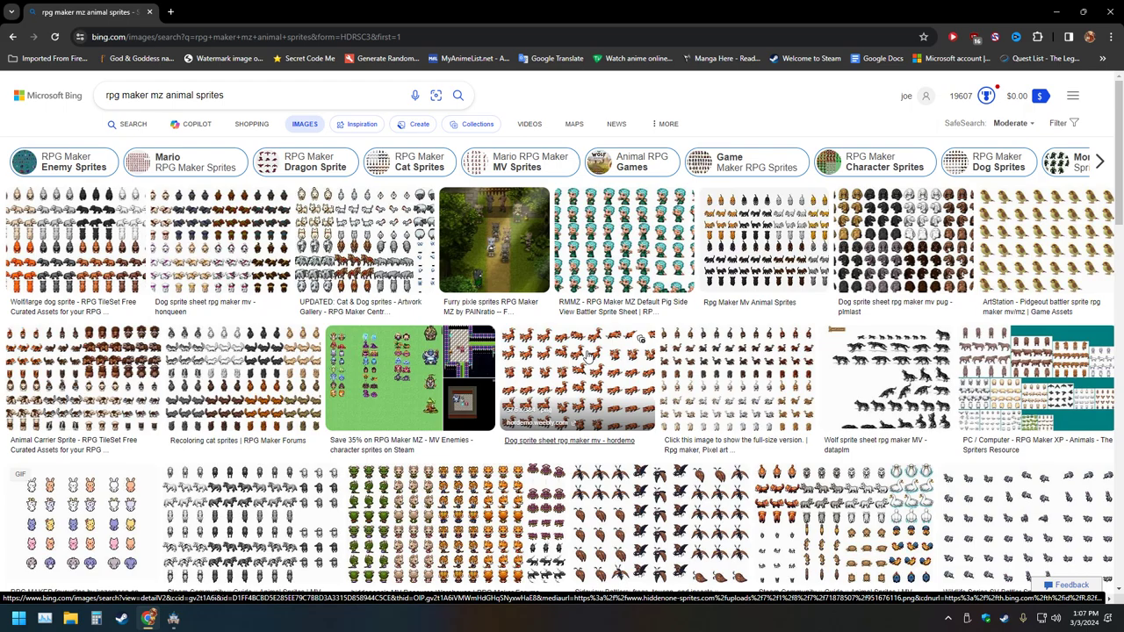
pyautogui.scroll(-2, 588, 355)
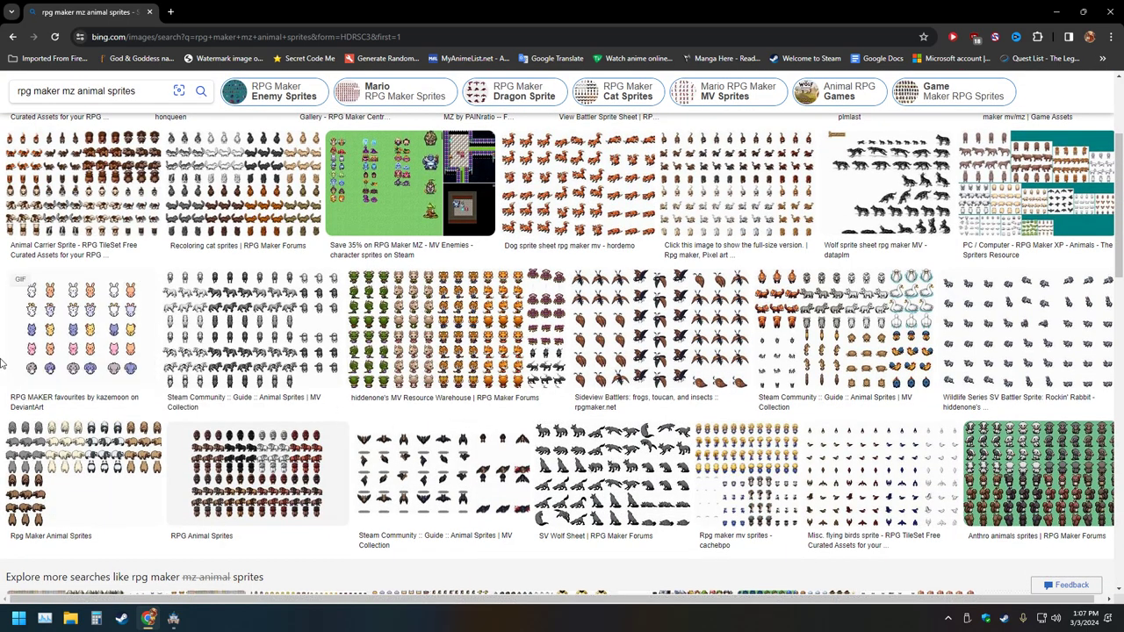
pyautogui.scroll(-4, 2, 362)
pyautogui.scroll(-4, 2, 361)
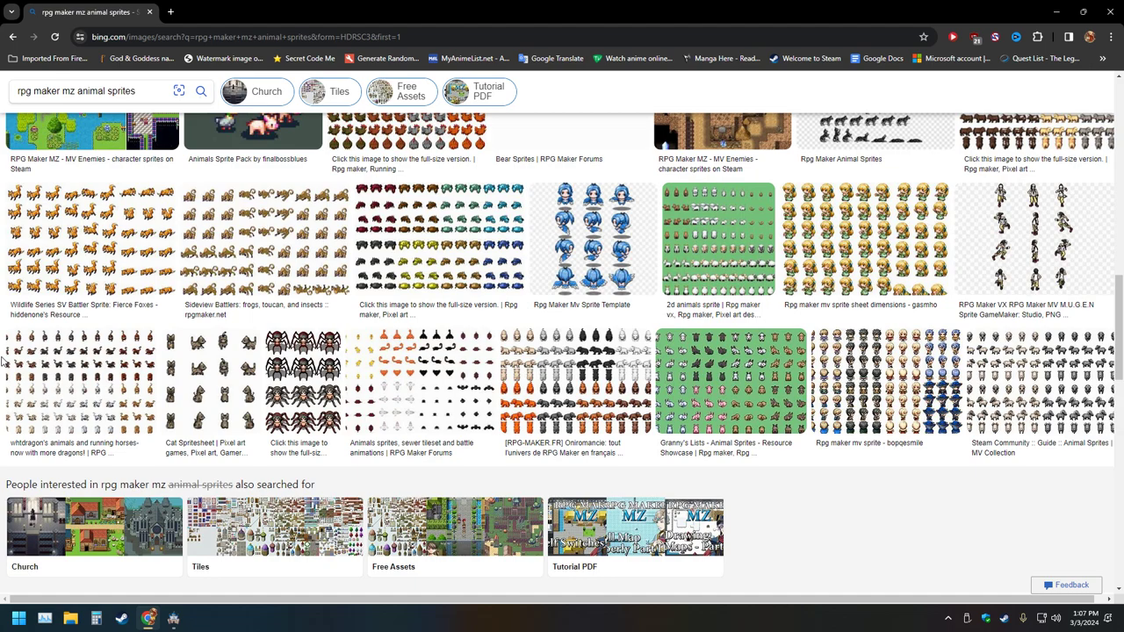
# Preview the Granny's Lists animal sprite sheet and the related RPG Maker VX wolf sheet, and return to the image results
pyautogui.click(757, 359)
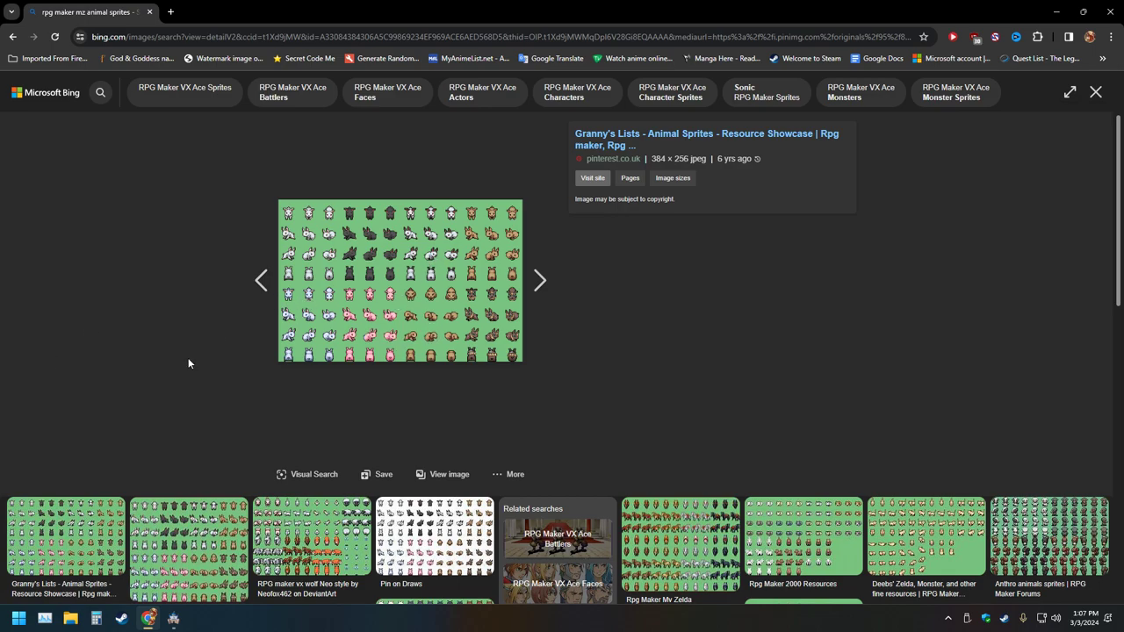
pyautogui.click(321, 536)
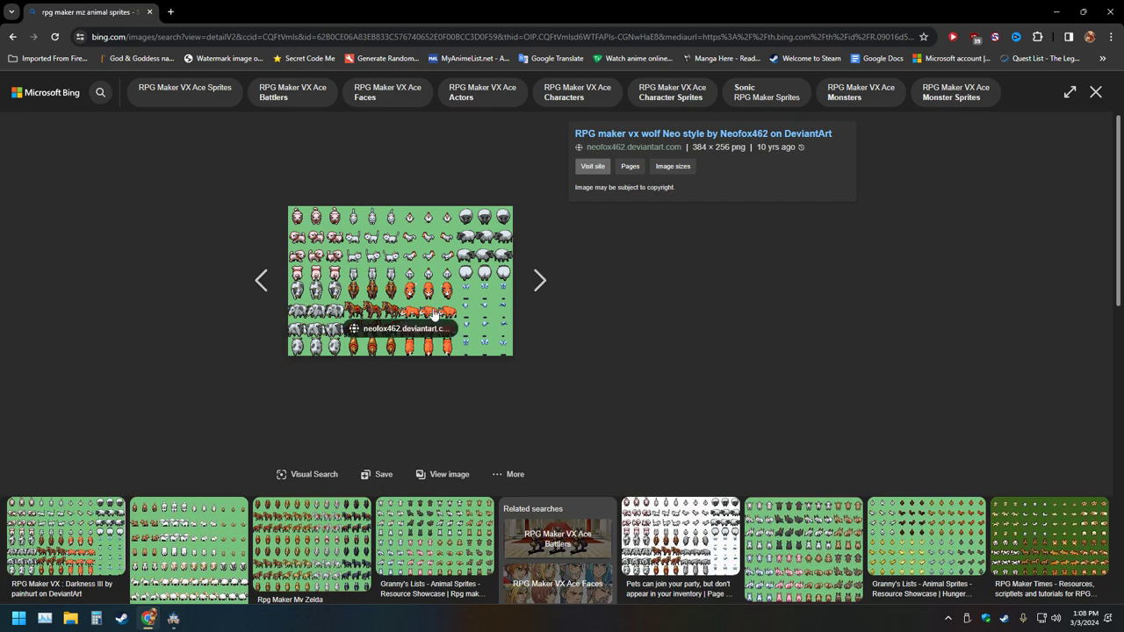
pyautogui.click(261, 281)
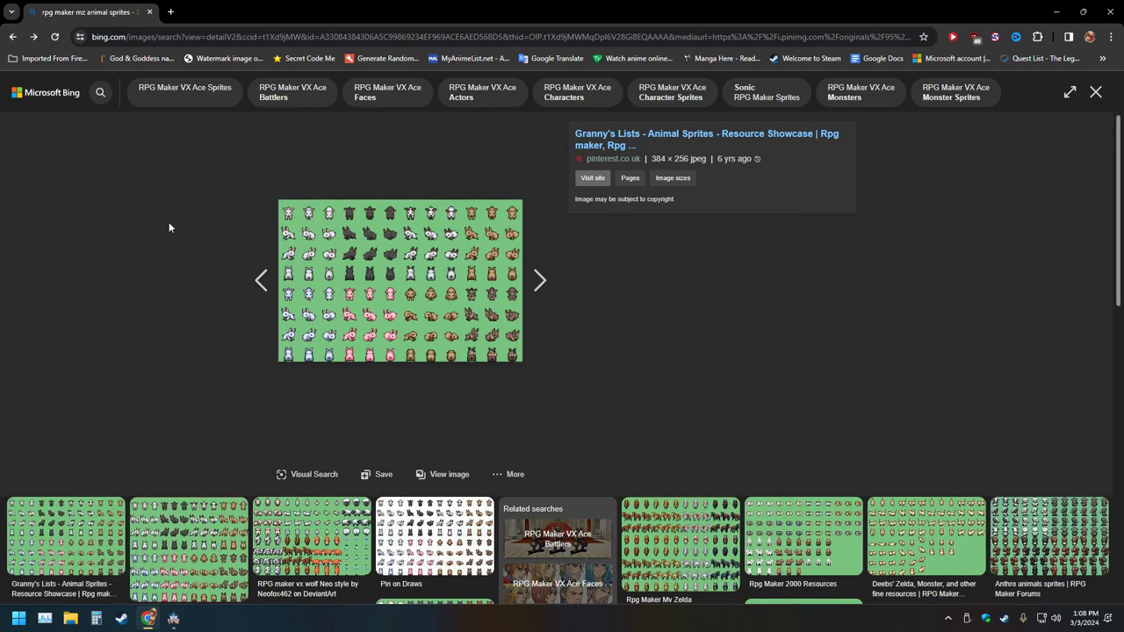
pyautogui.click(12, 36)
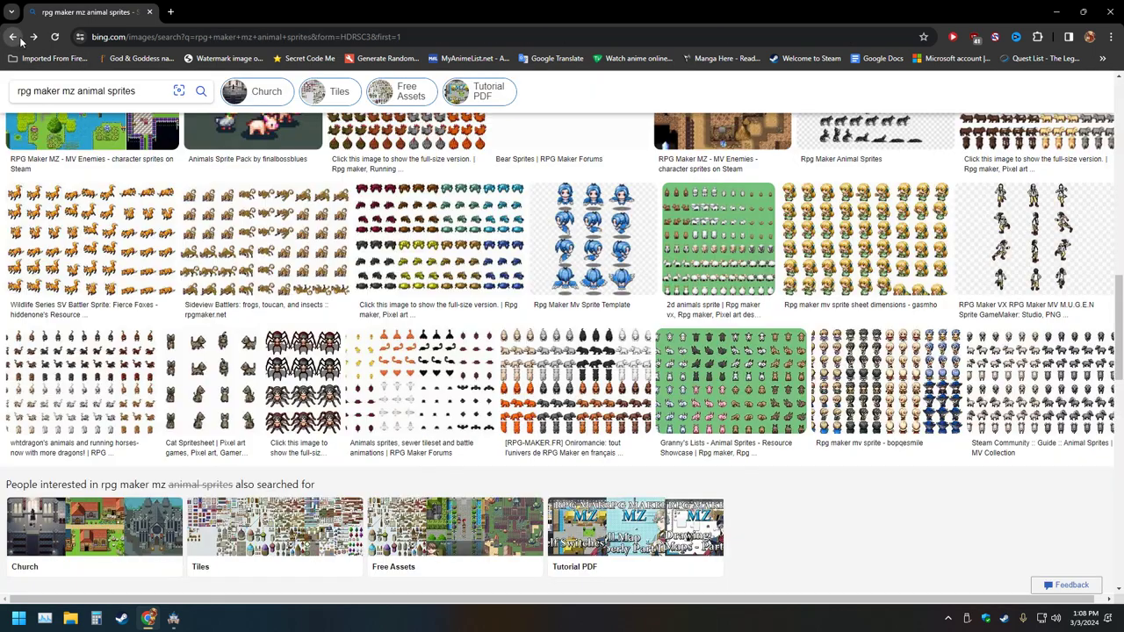
# Preview the spider sprite sheet, return to the image results and browse further animal sprites
pyautogui.click(304, 368)
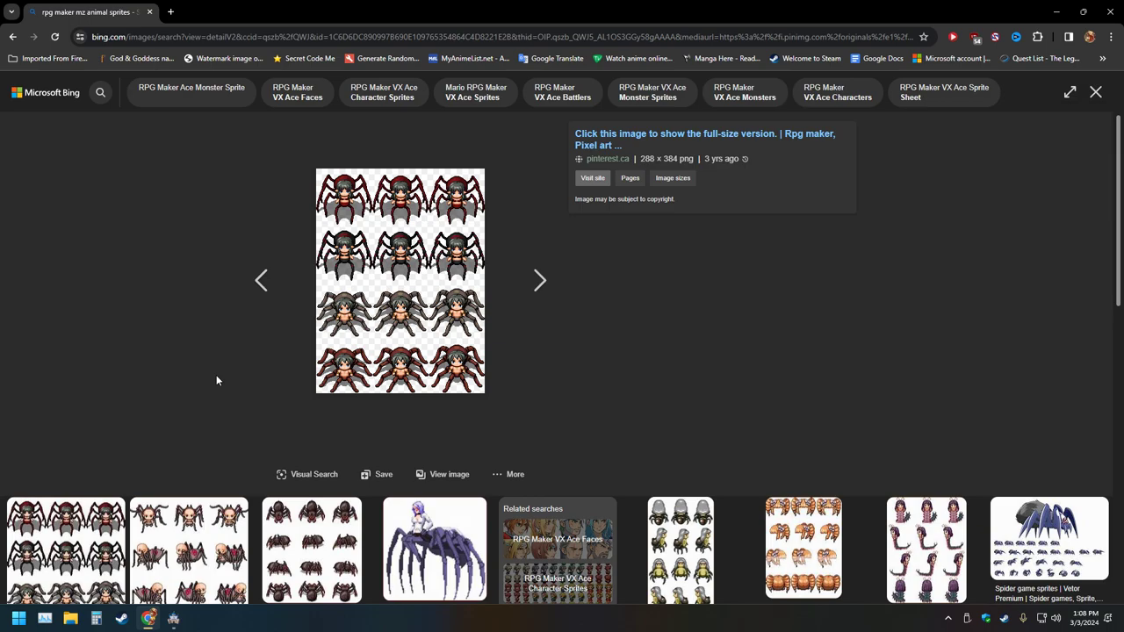
pyautogui.click(12, 36)
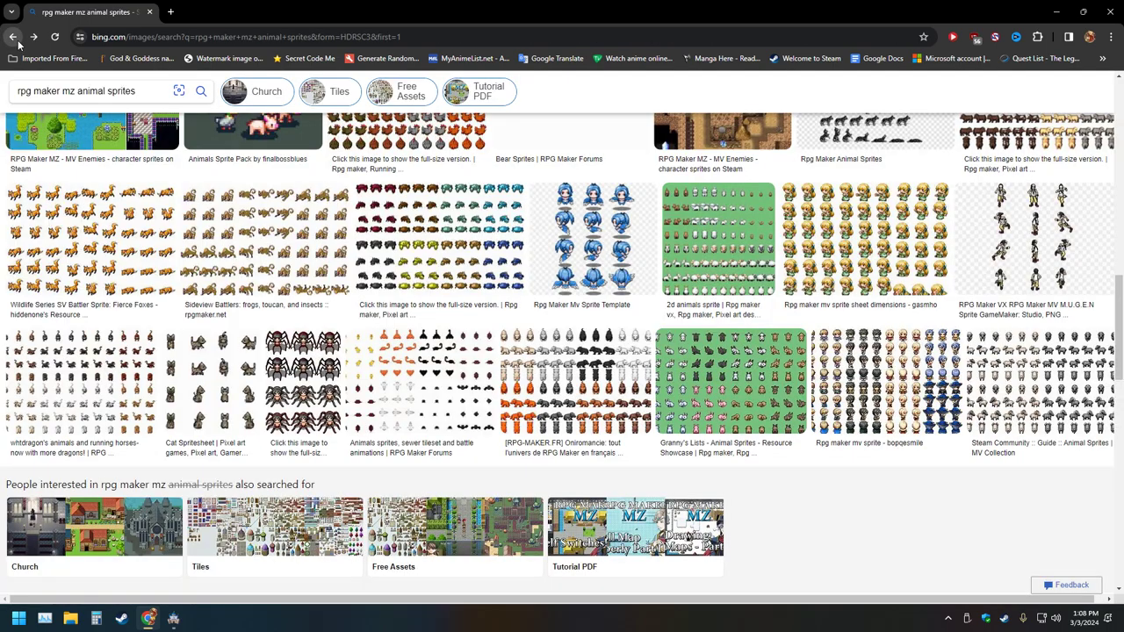
pyautogui.scroll(-3, 549, 386)
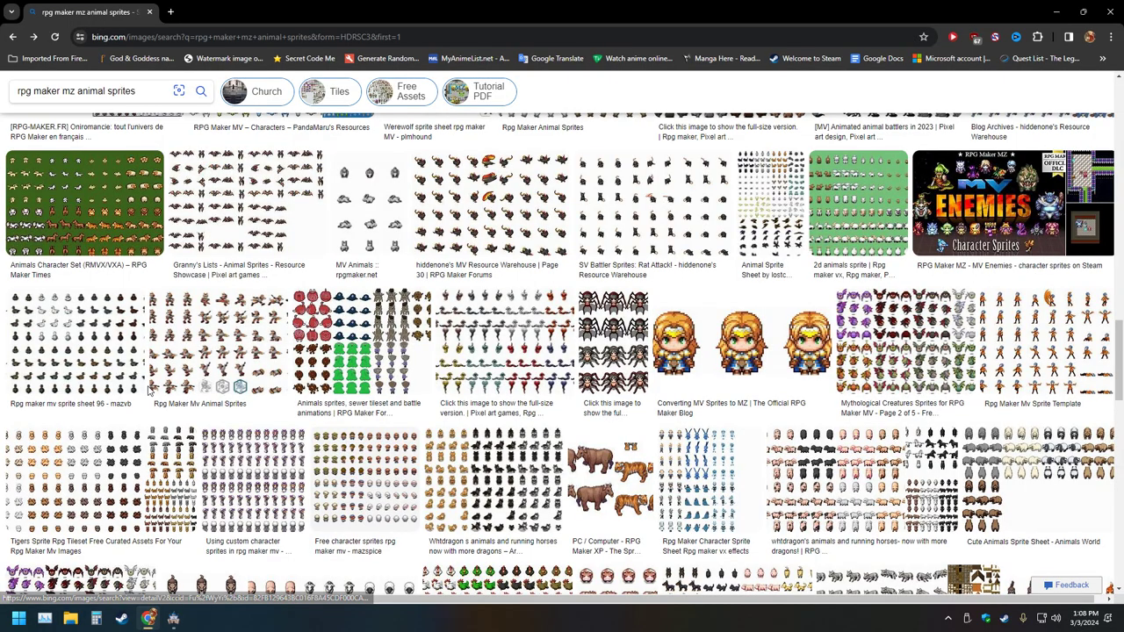
pyautogui.scroll(-10, 468, 387)
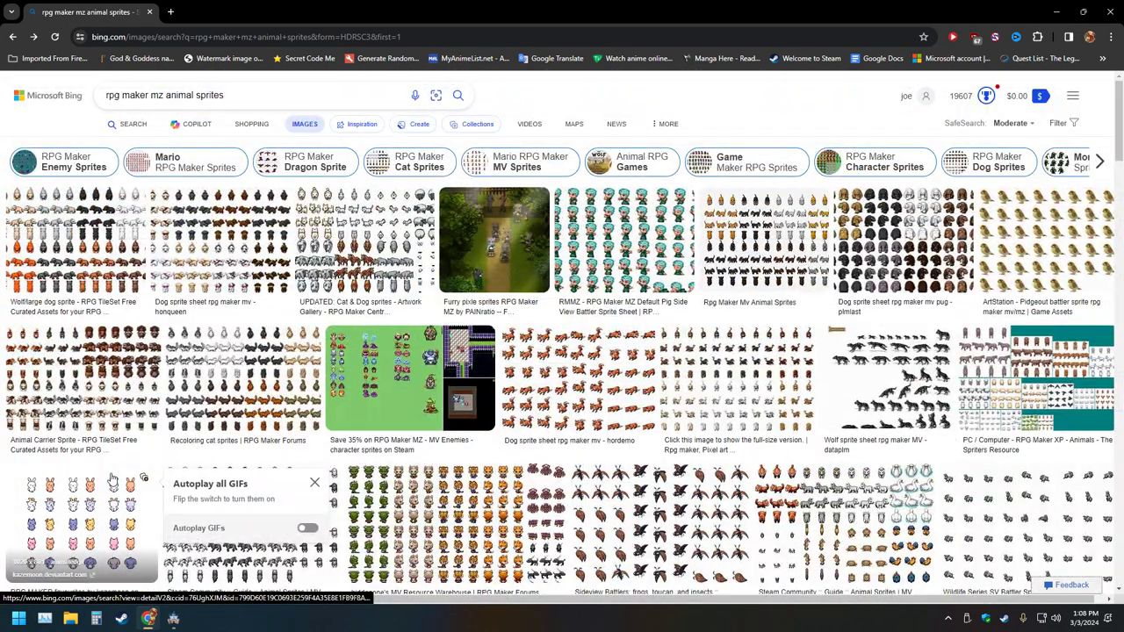
# Change the image search to "rpg maker mz tilesets"
pyautogui.moveTo(263, 104); pyautogui.dragTo(165, 95)
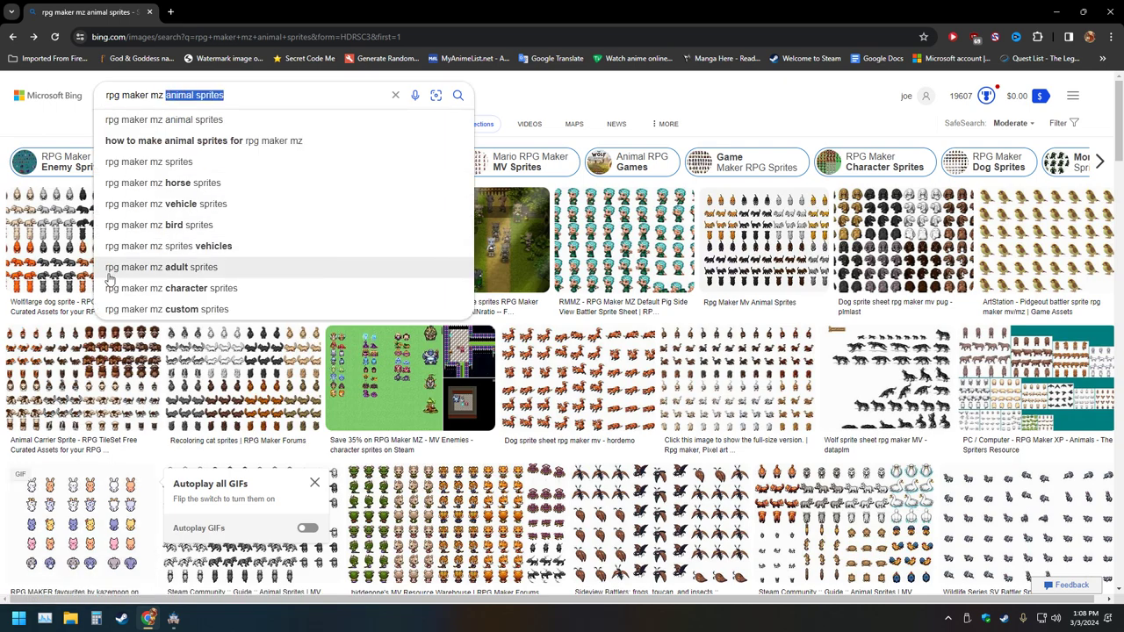
pyautogui.write('tileset')
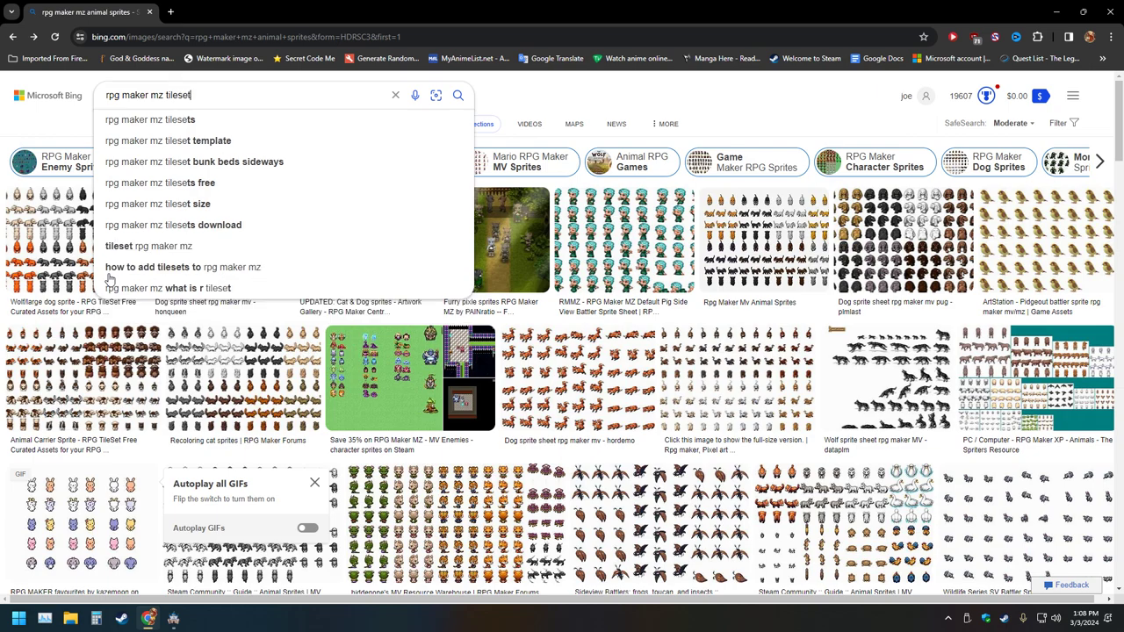
pyautogui.write('s')
pyautogui.press('Return')
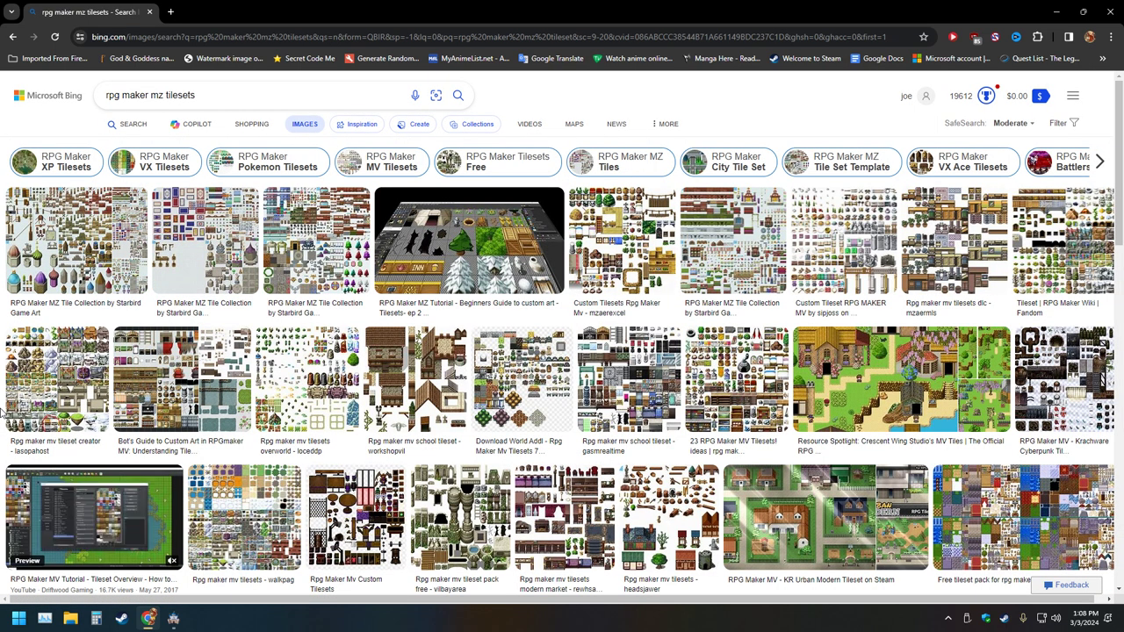
# Browse the tileset image results down to the end of the list and back to the beginning
pyautogui.scroll(-8, 3, 369)
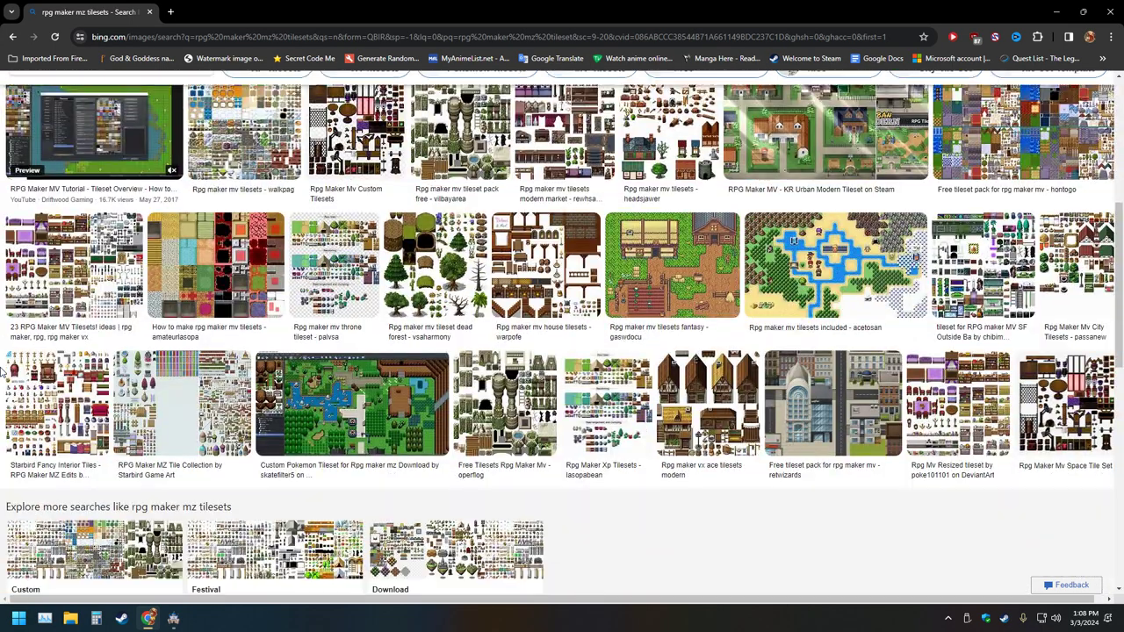
pyautogui.scroll(10, 2, 369)
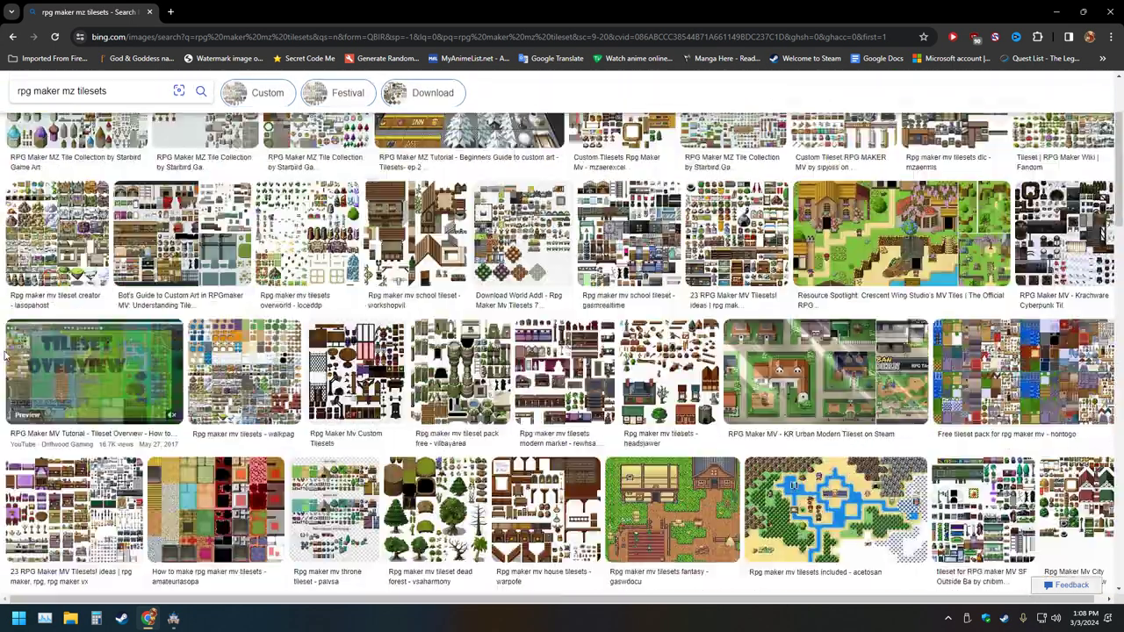
pyautogui.scroll(-10, 4, 351)
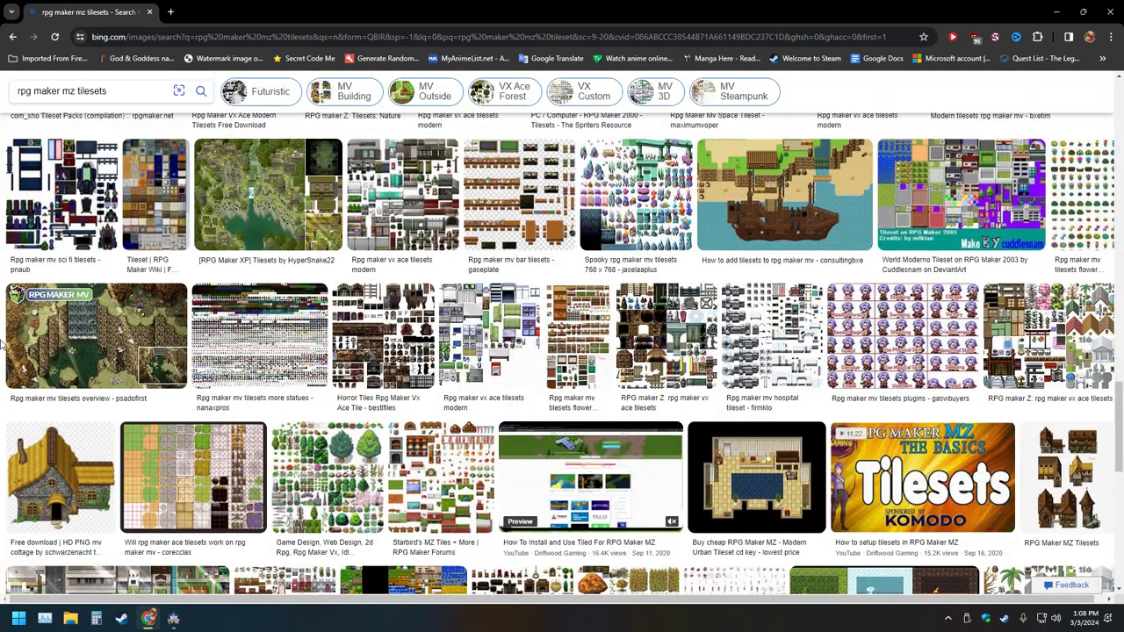
pyautogui.scroll(-8, 3, 345)
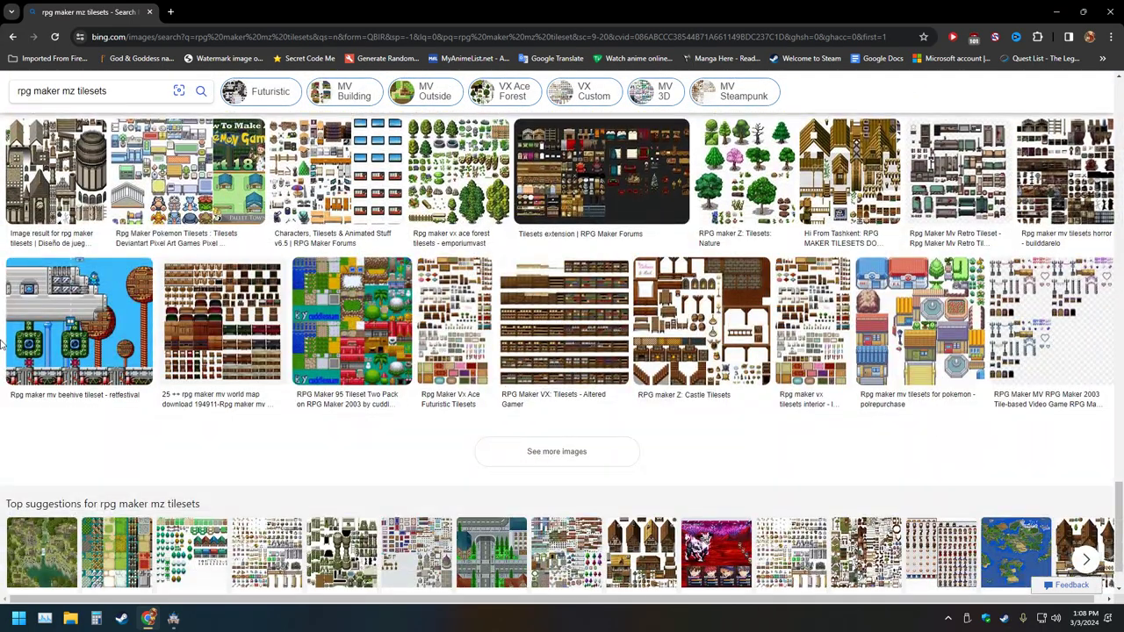
pyautogui.scroll(10, 2, 345)
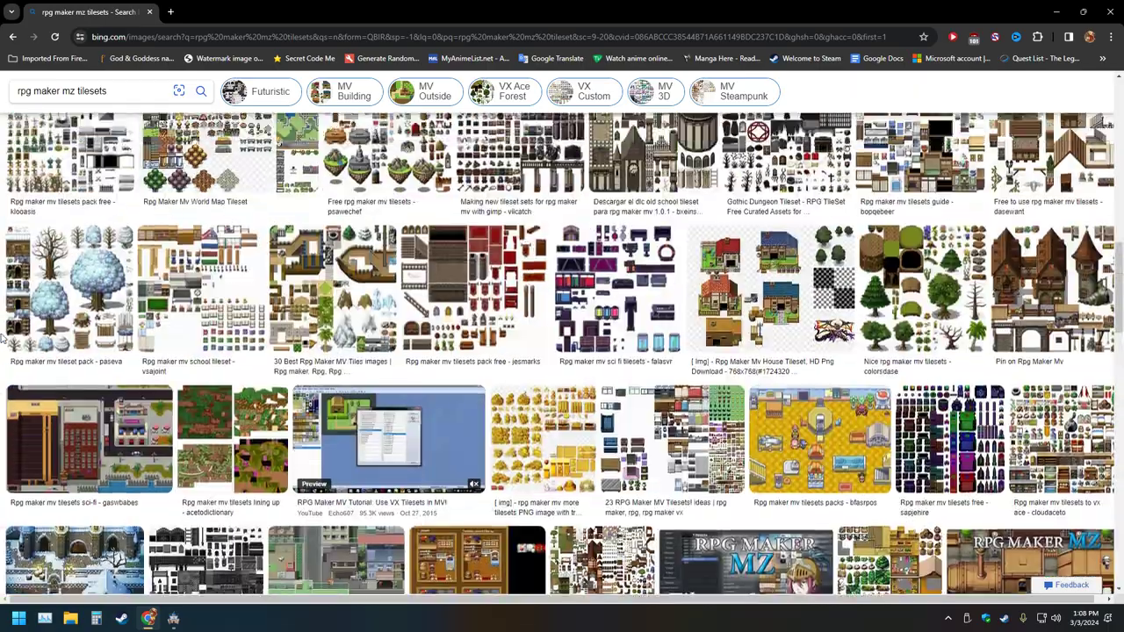
pyautogui.scroll(10, 4, 341)
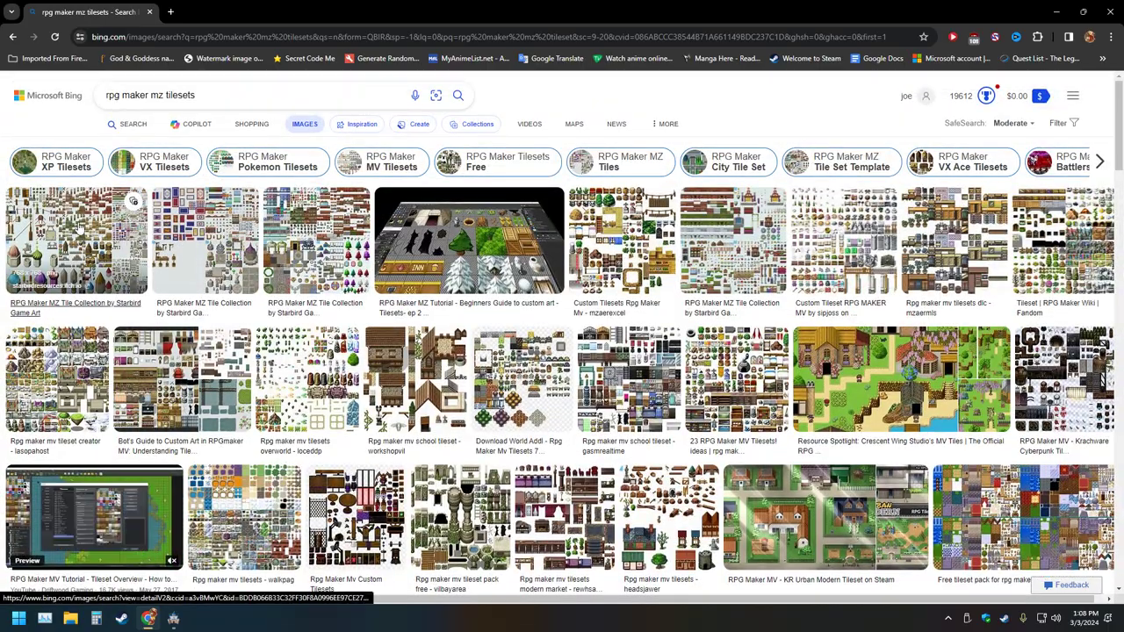
# Preview the first two RPG Maker MZ Tile Collection sheets by Starbird Game Art and return to the image results
pyautogui.click(69, 231)
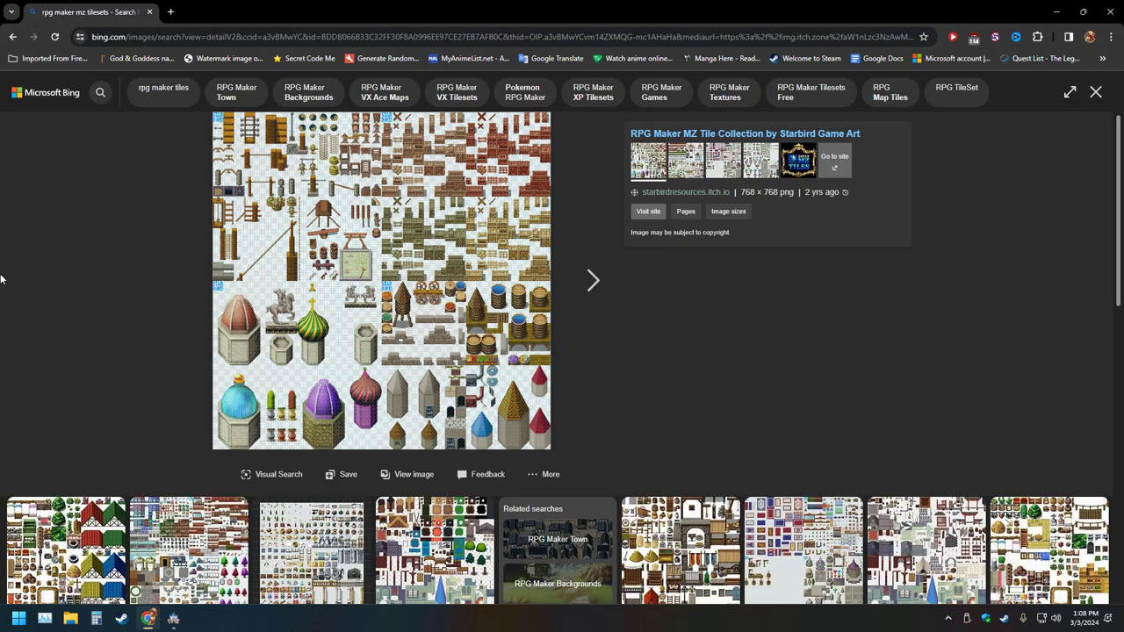
pyautogui.press('Right')
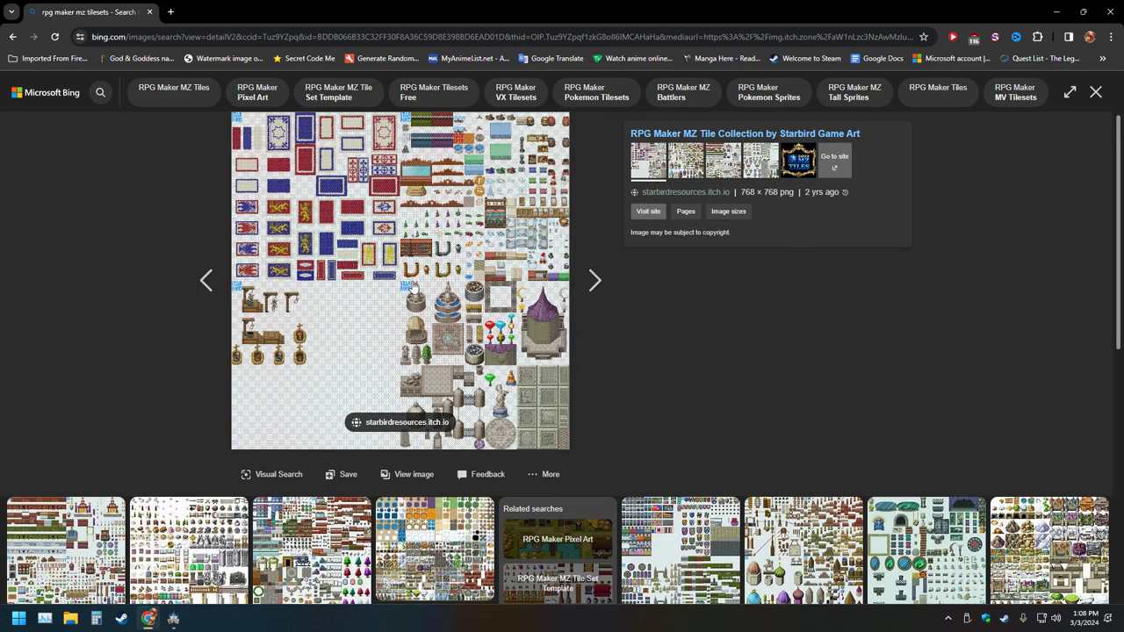
pyautogui.click(13, 37)
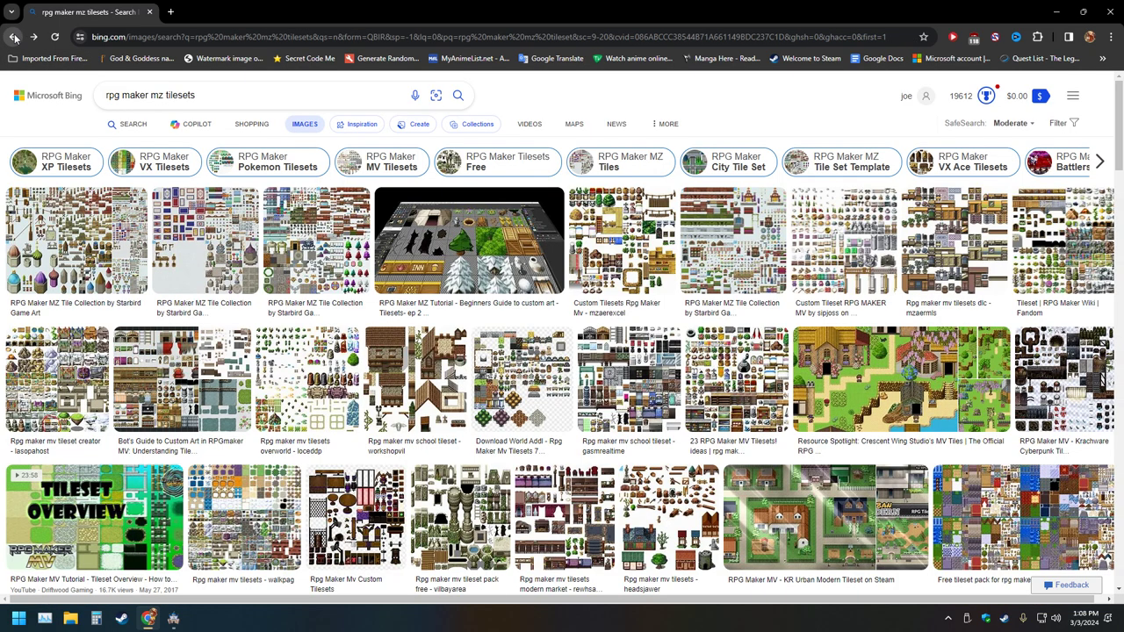
# Preview the third Starbird tile sheet and the related Custom Tileset RPG MAKER MV image, dismiss the collection prompt and go back to the Starbird sheet
pyautogui.click(336, 254)
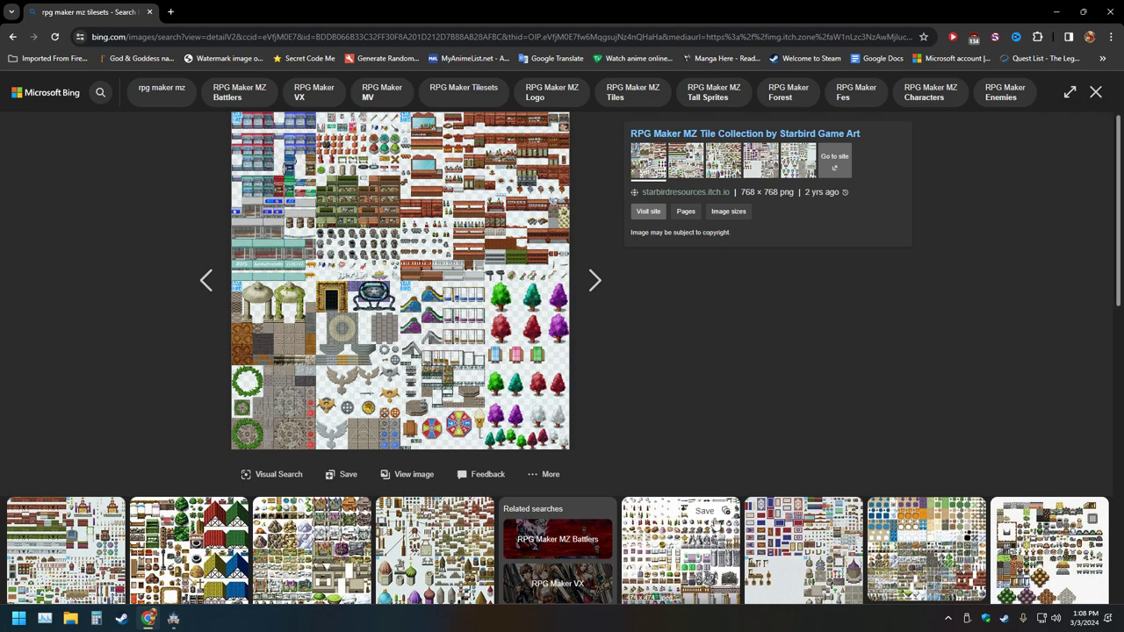
pyautogui.click(718, 513)
pyautogui.click(699, 555)
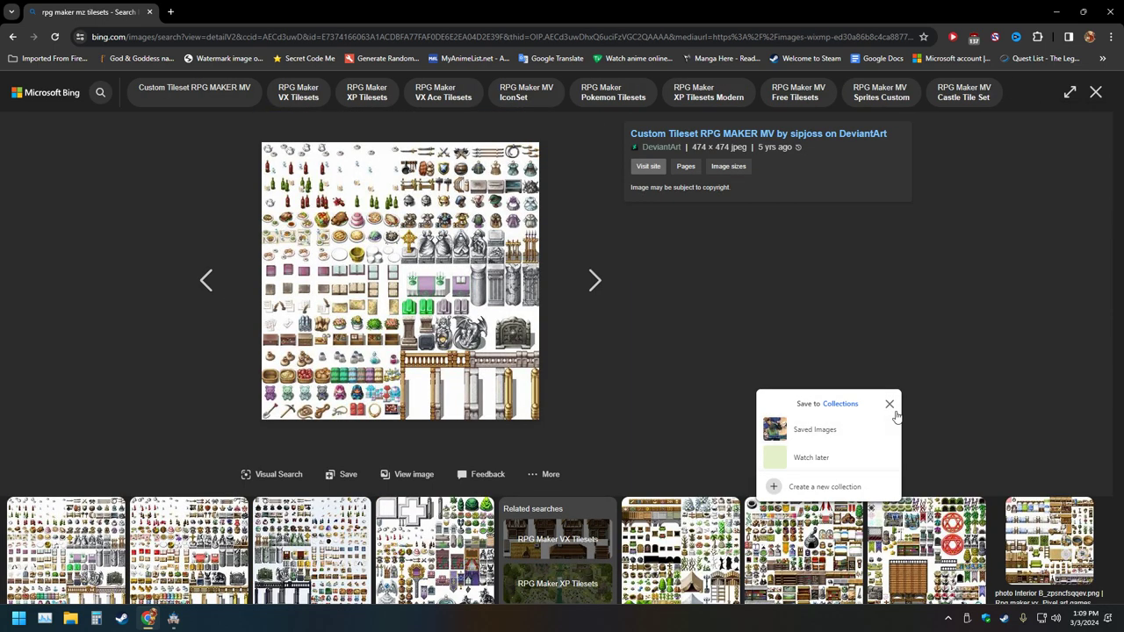
pyautogui.click(889, 405)
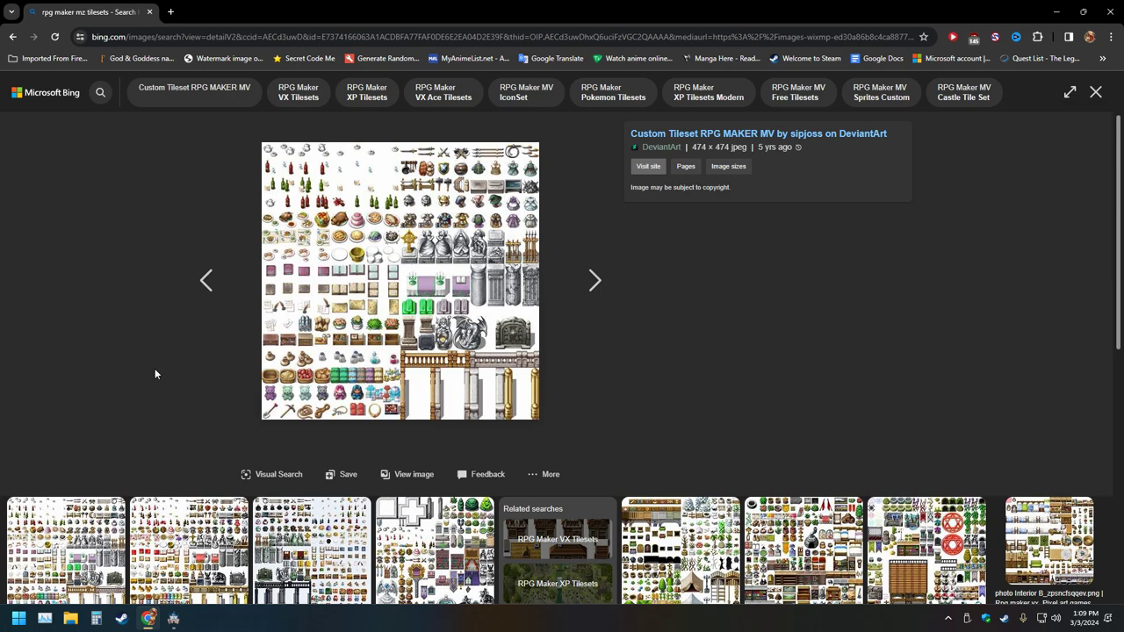
pyautogui.click(13, 36)
# Open the Starbird tile sheet with the colored trees at full size in a new tab, examine it and close that tab
pyautogui.scroll(-3, 693, 490)
pyautogui.scroll(3, 692, 490)
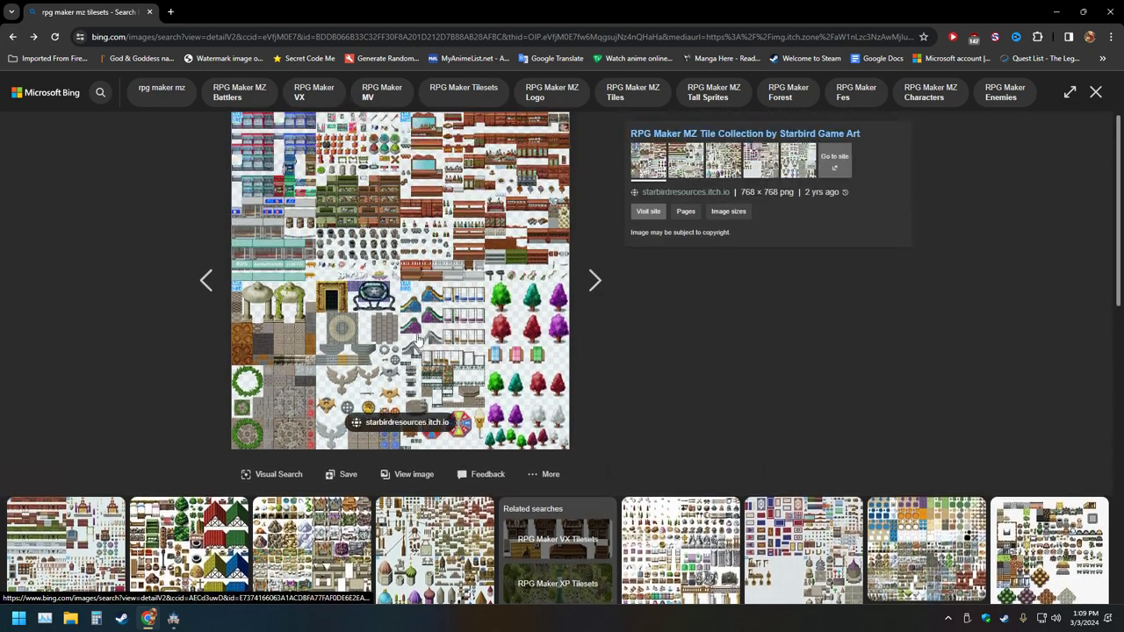
pyautogui.rightClick(450, 316)
pyautogui.click(497, 327)
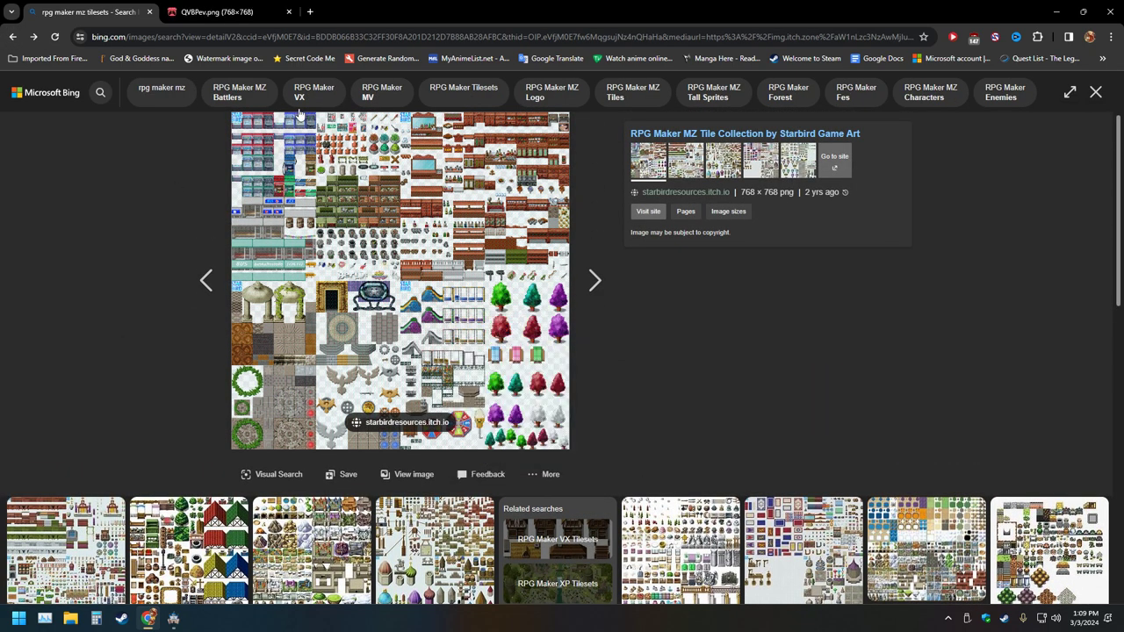
pyautogui.click(231, 12)
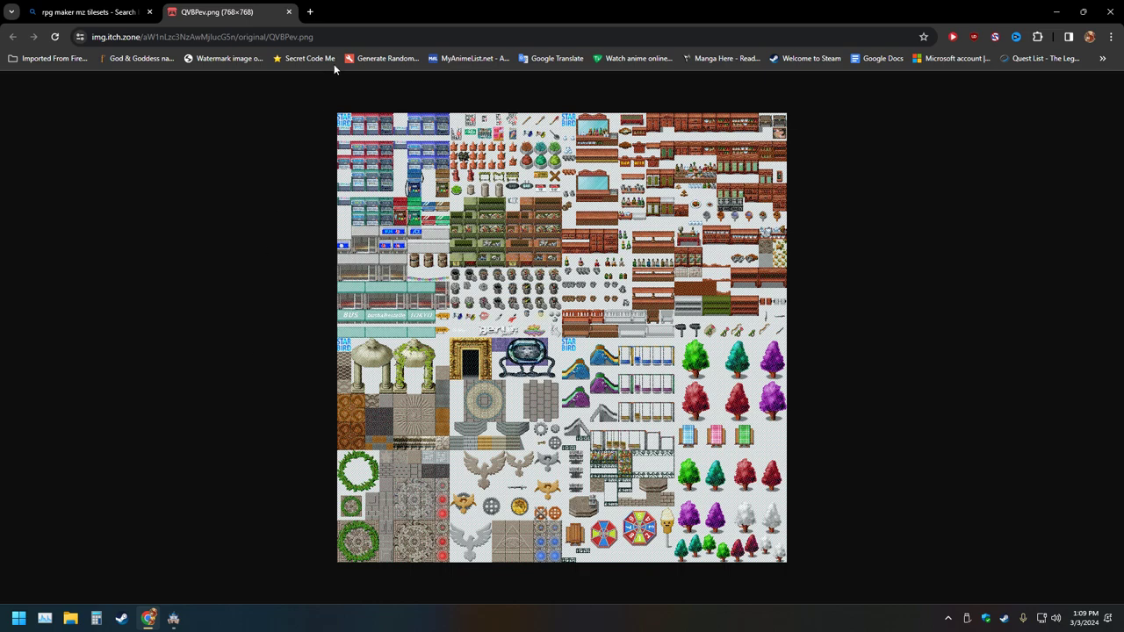
pyautogui.click(289, 11)
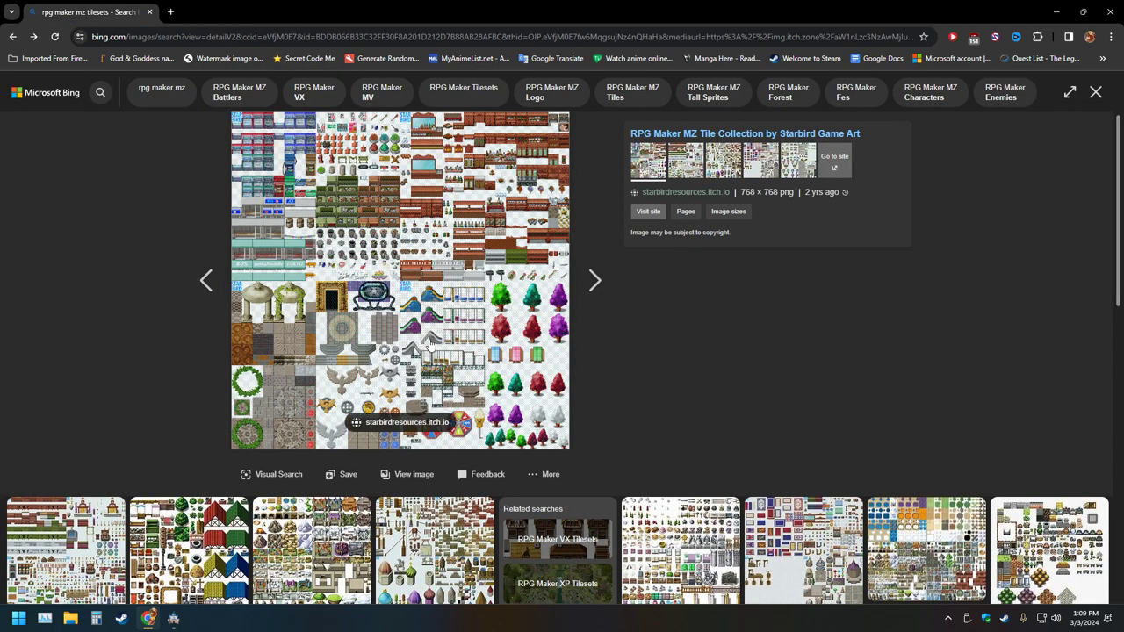
# Preview the tileset images up to the Rpg maker mv tileset creator sheet and go back to the RPG Maker Wiki tileset
pyautogui.click(594, 286)
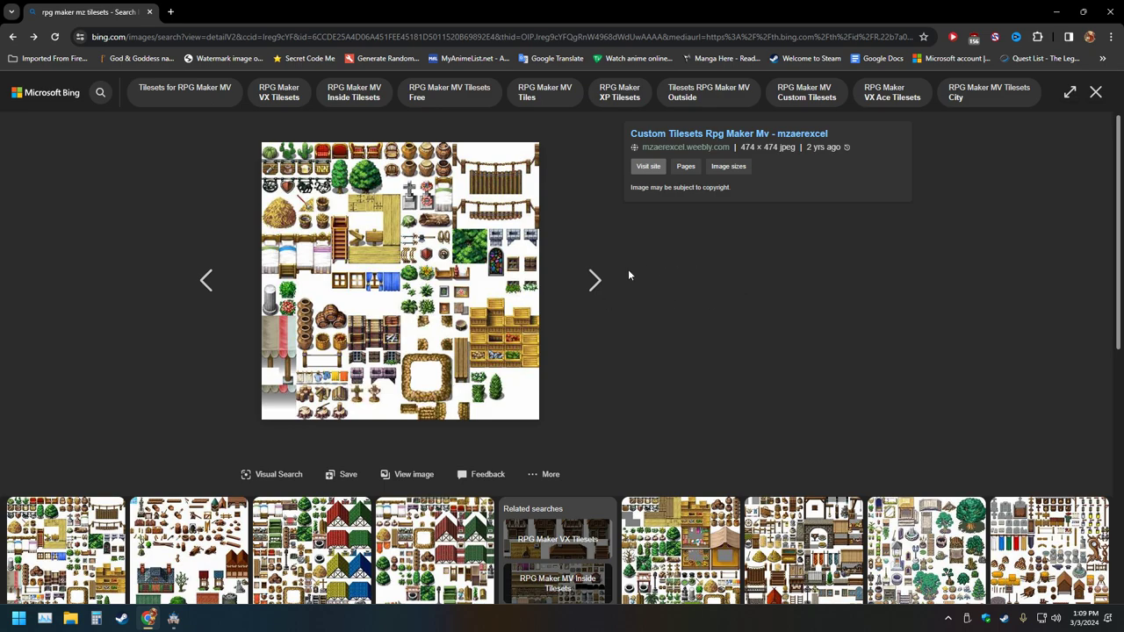
pyautogui.click(595, 290)
pyautogui.click(595, 292)
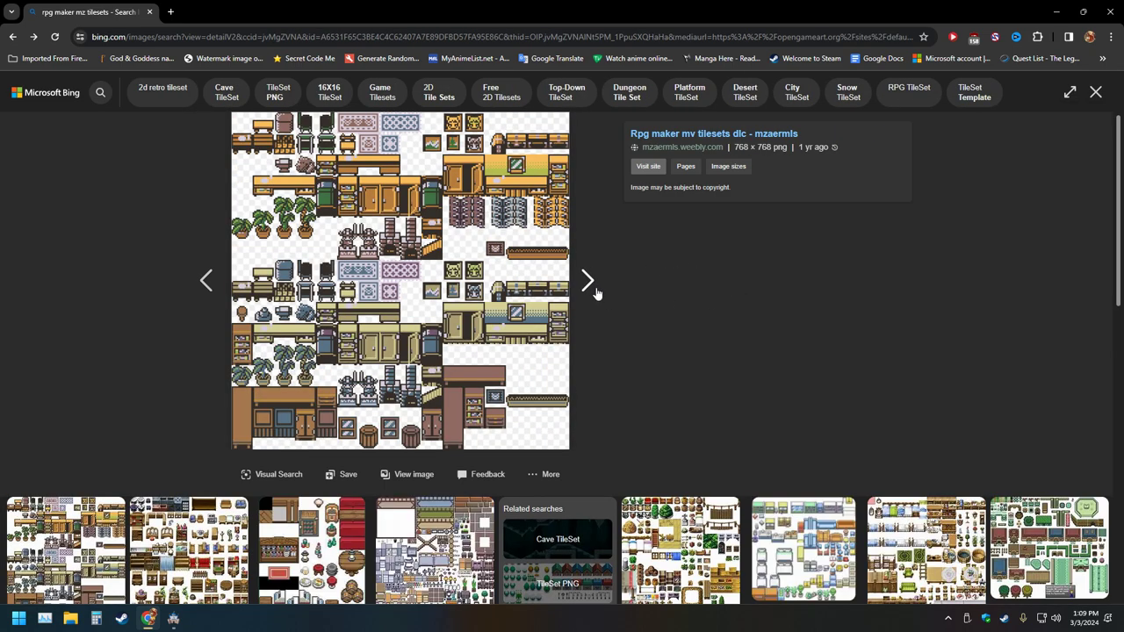
pyautogui.click(595, 293)
pyautogui.click(595, 293)
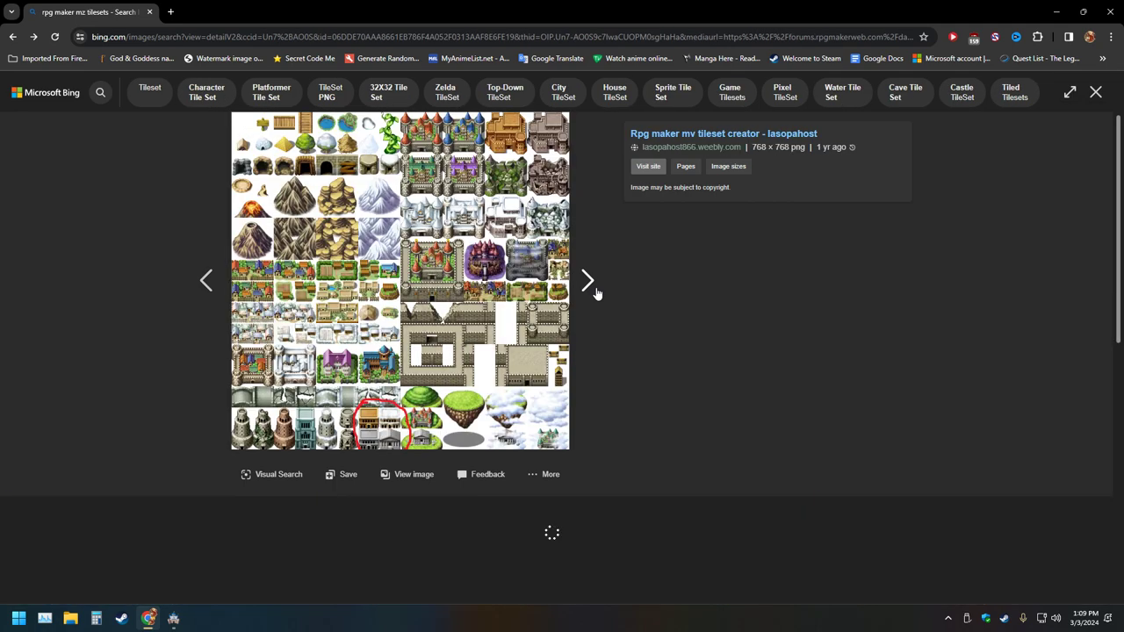
pyautogui.click(211, 281)
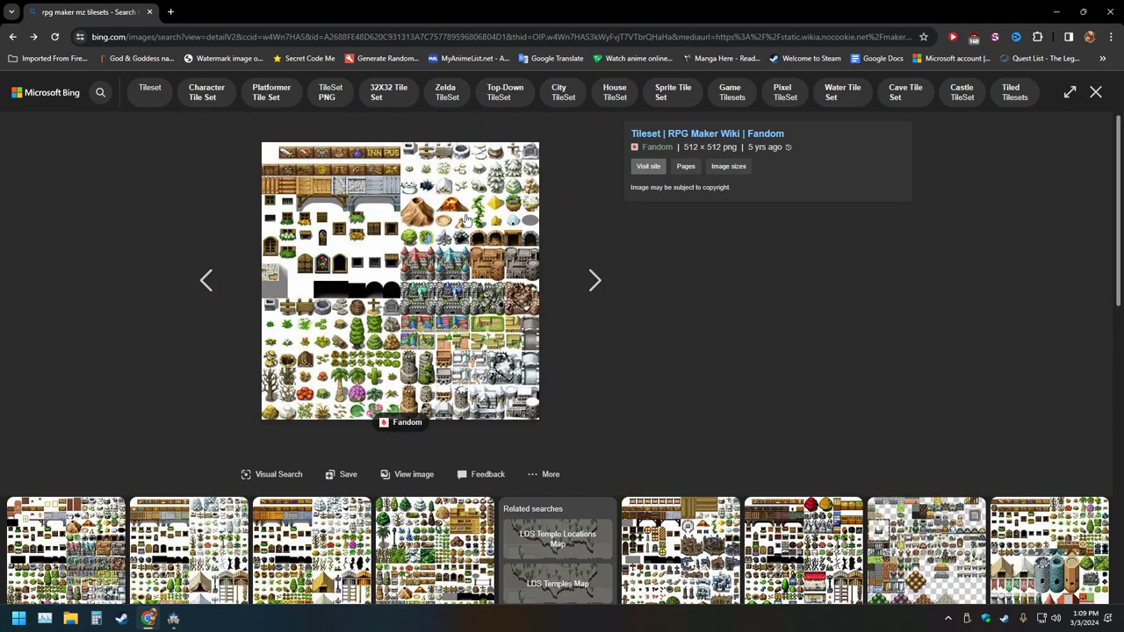
# Browse the image previews from Bot's Guide to Custom Art through to the KR Urban Modern Tileset on Steam
pyautogui.click(589, 281)
pyautogui.click(589, 282)
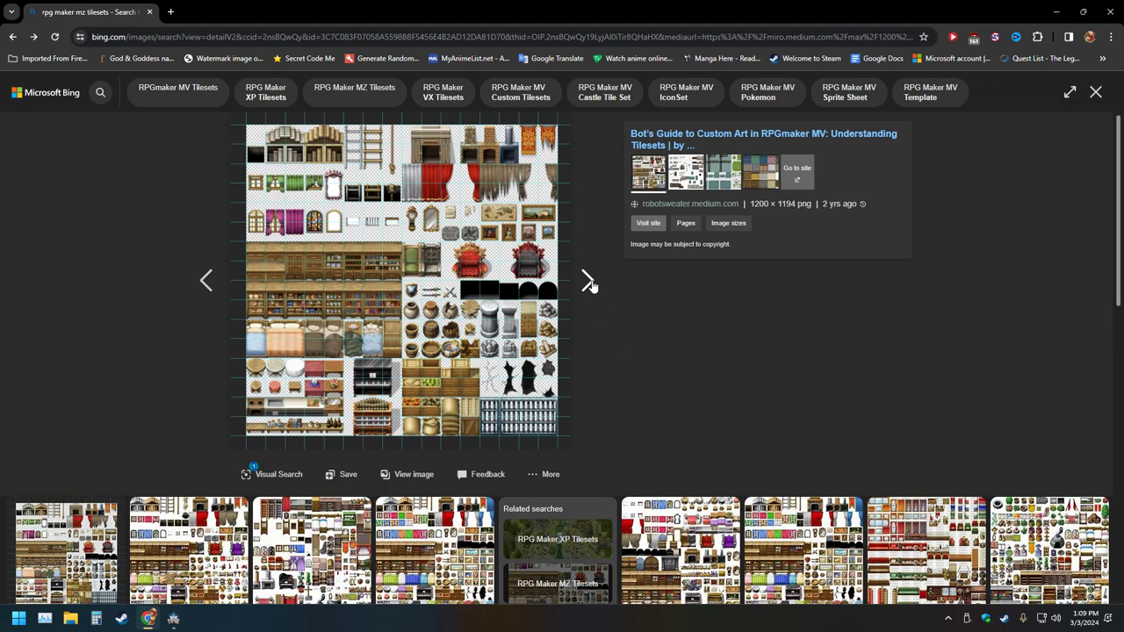
pyautogui.click(596, 283)
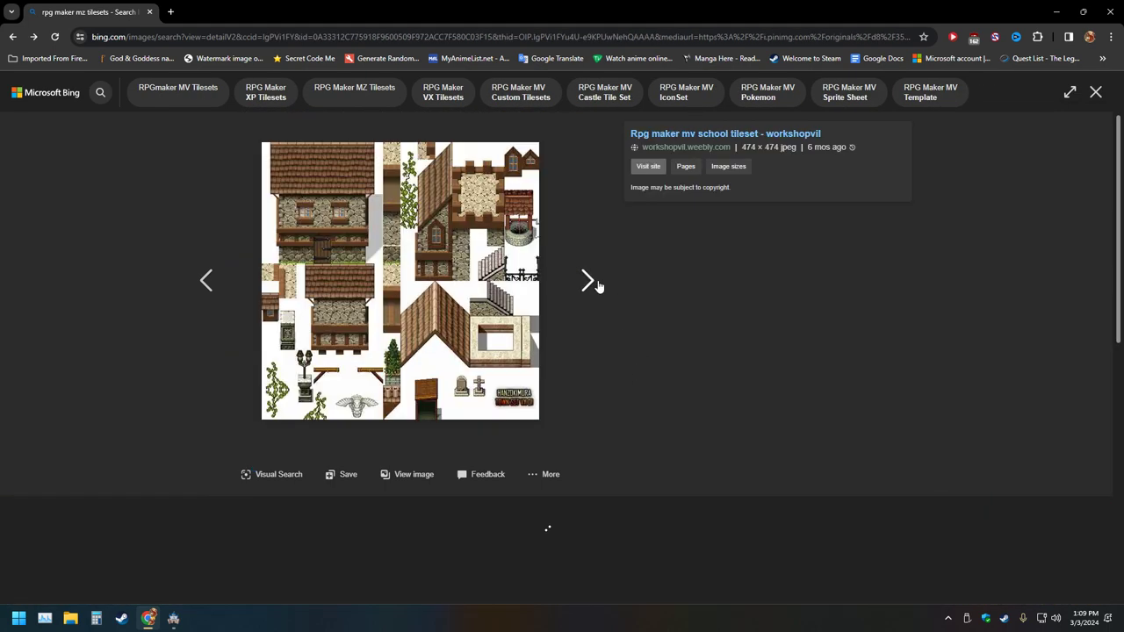
pyautogui.click(598, 284)
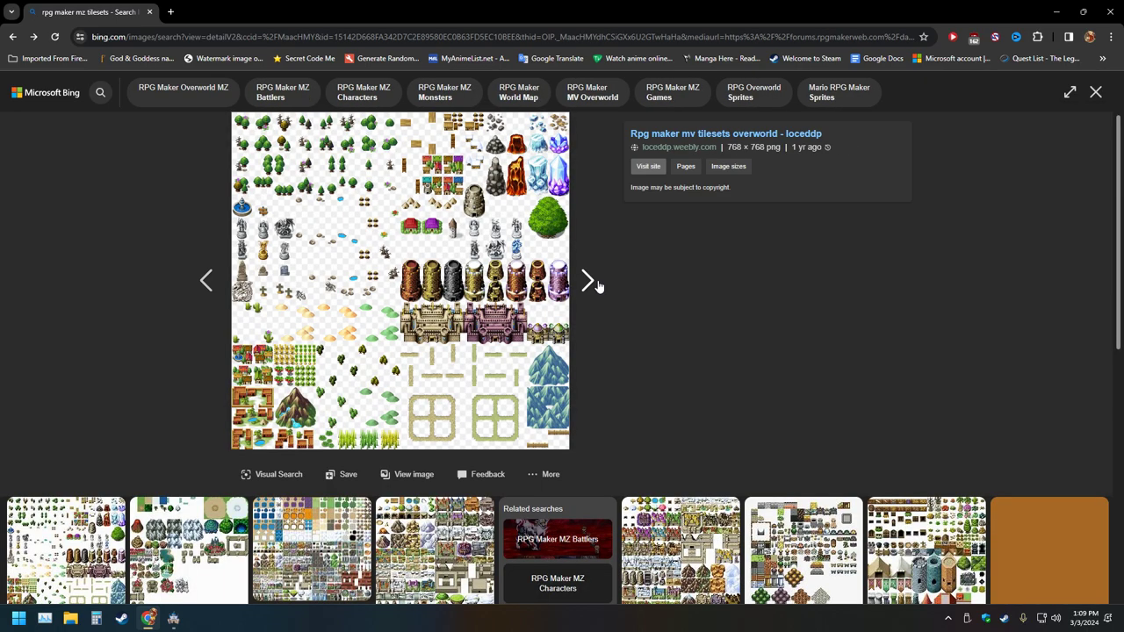
pyautogui.click(589, 281)
pyautogui.click(588, 281)
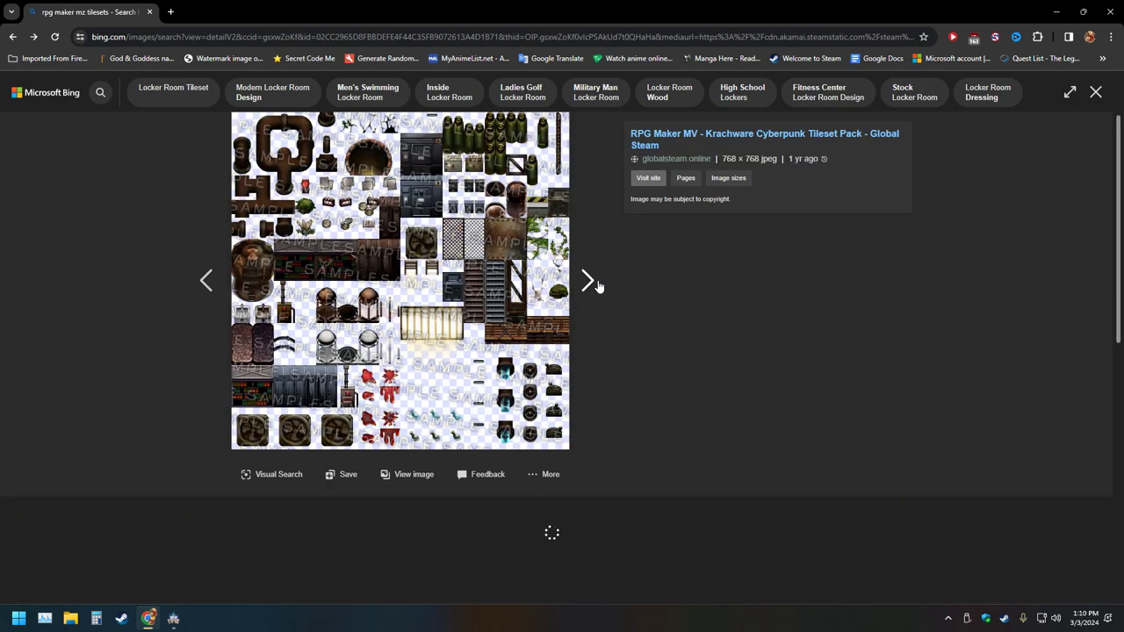
pyautogui.click(588, 282)
pyautogui.click(589, 281)
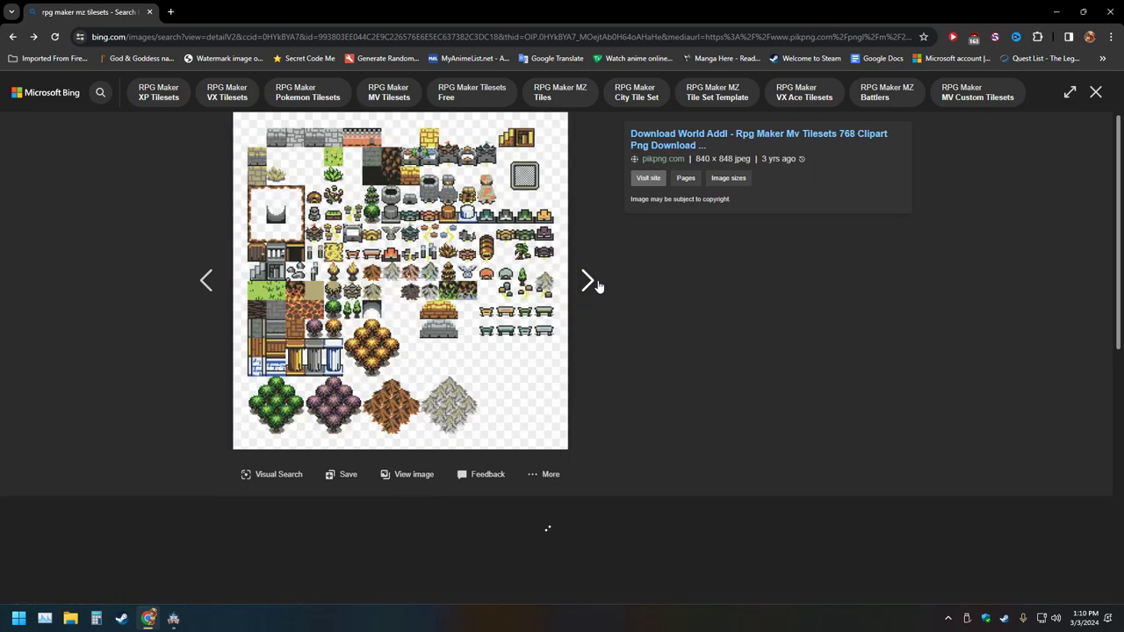
pyautogui.click(589, 281)
pyautogui.click(589, 281)
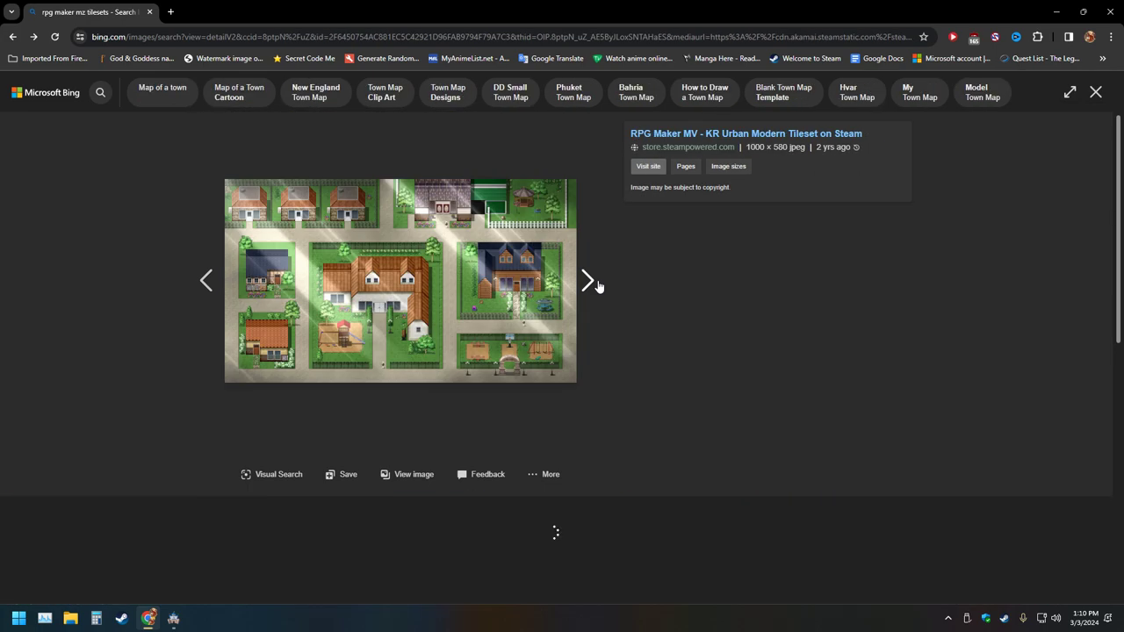
# Browse the previews past the walkpag, modern market and SF Outside tilesets to the RPG Maker MZ Tutorial custom art image
pyautogui.click(588, 281)
pyautogui.click(589, 281)
pyautogui.click(594, 285)
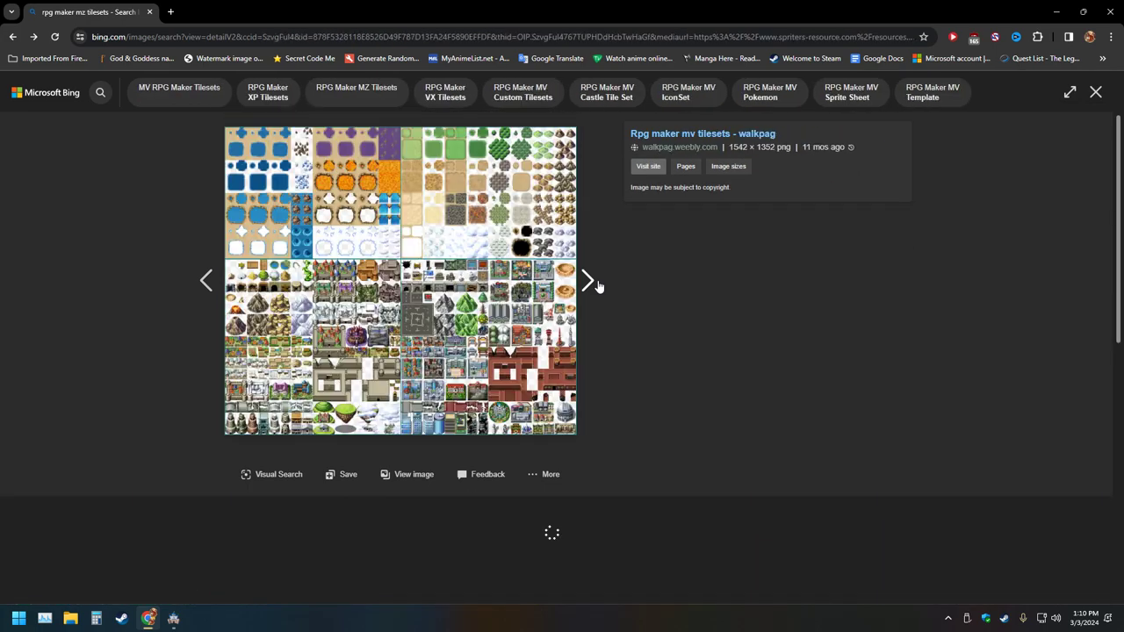
pyautogui.click(590, 284)
pyautogui.click(598, 286)
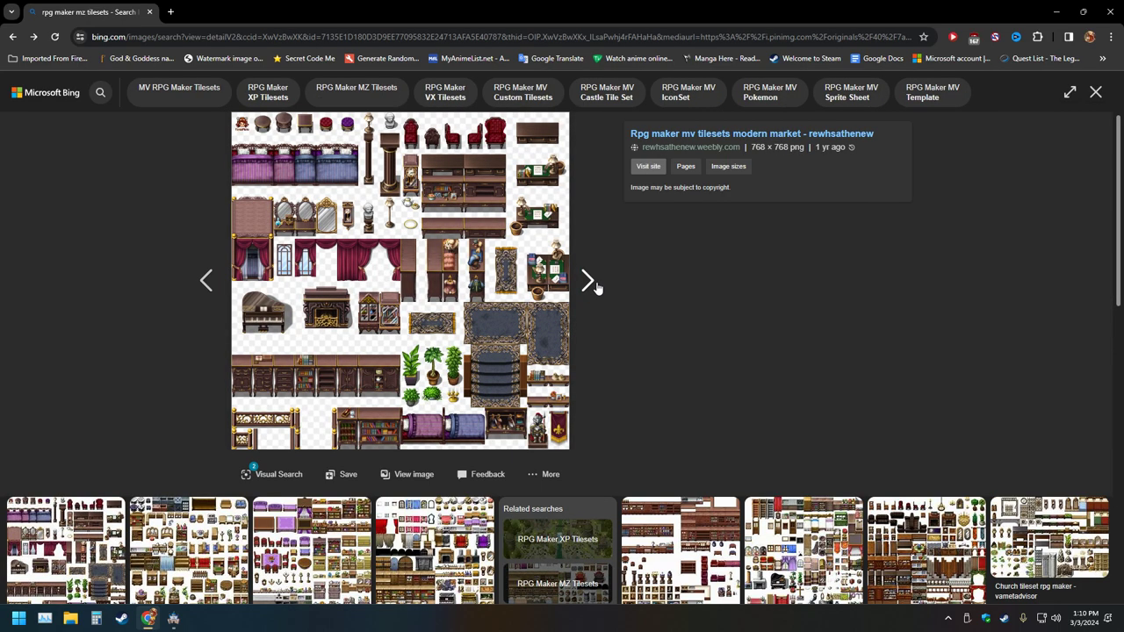
pyautogui.click(590, 285)
pyautogui.click(590, 284)
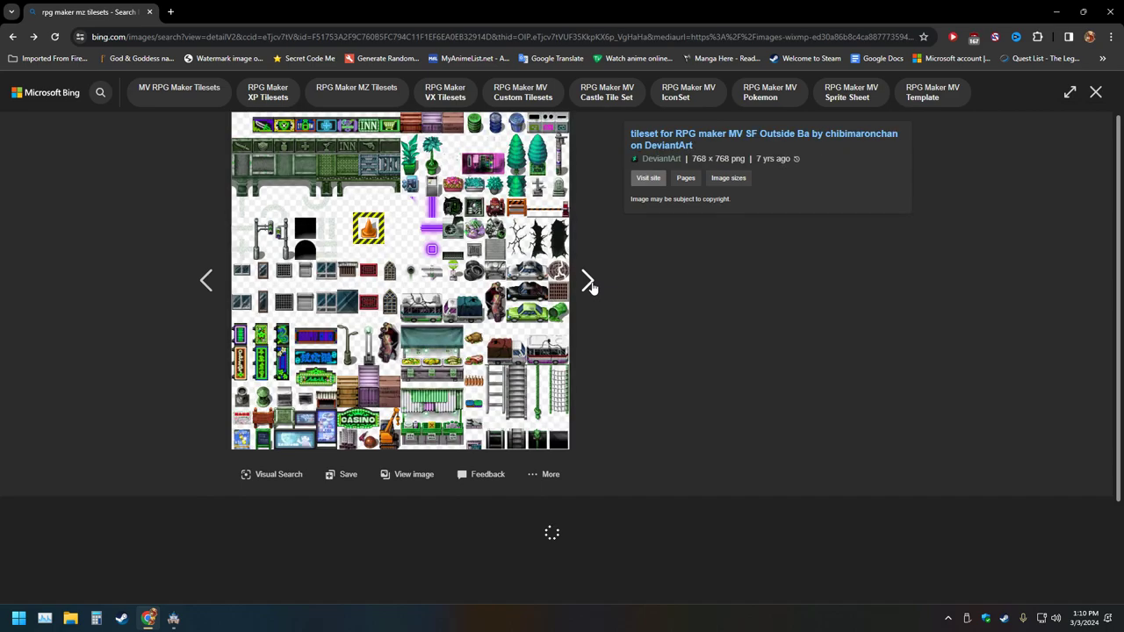
pyautogui.click(590, 286)
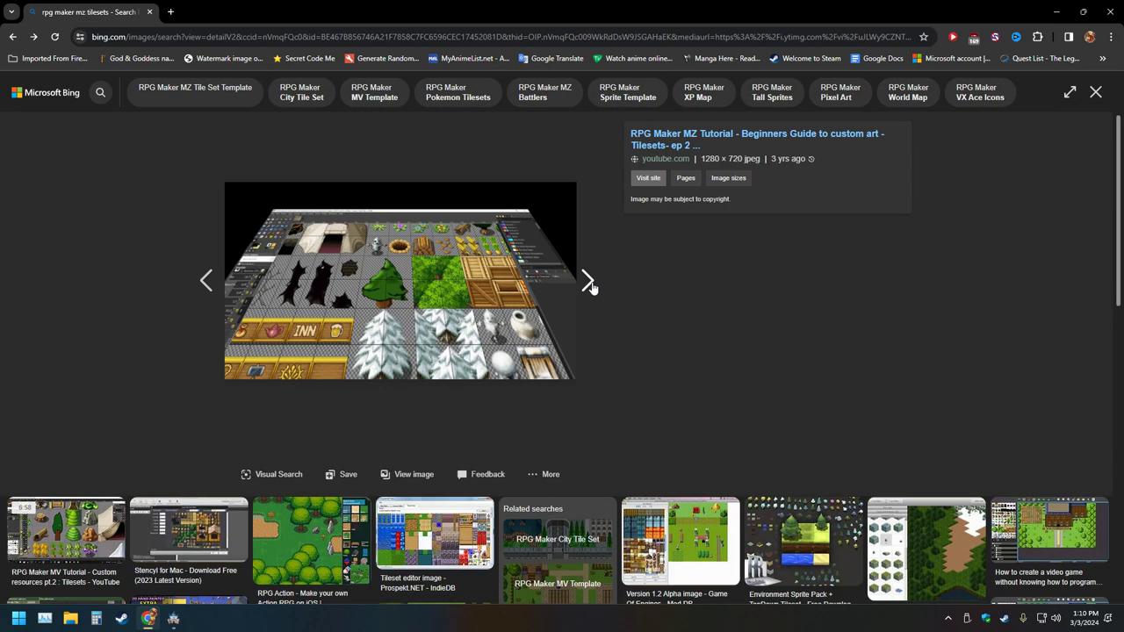
# Browse the previews past the Starbird fountain sheet and the blue tree tileset pack to the 23 RPG Maker MV Tilesets image
pyautogui.click(591, 285)
pyautogui.click(591, 285)
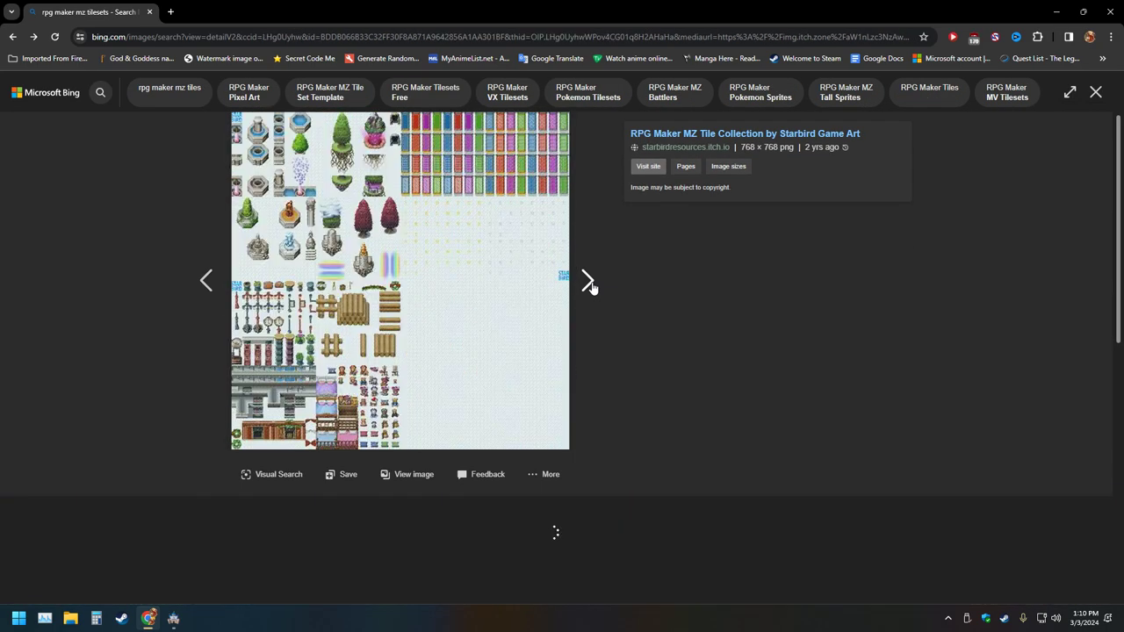
pyautogui.click(590, 285)
pyautogui.click(590, 286)
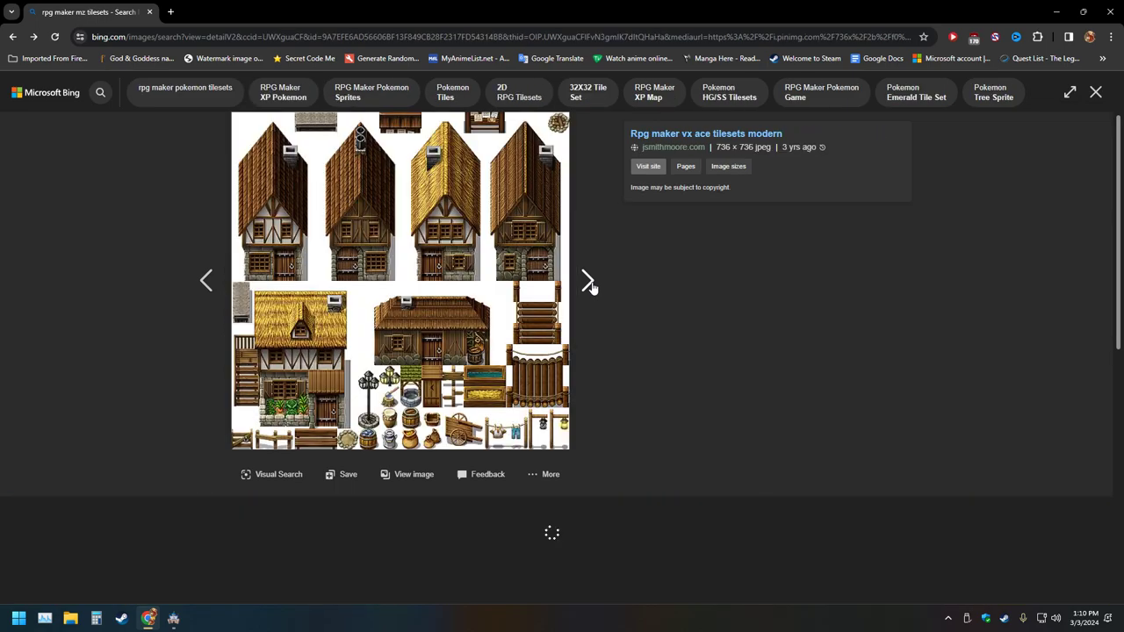
pyautogui.click(590, 285)
pyautogui.click(590, 285)
pyautogui.click(590, 285)
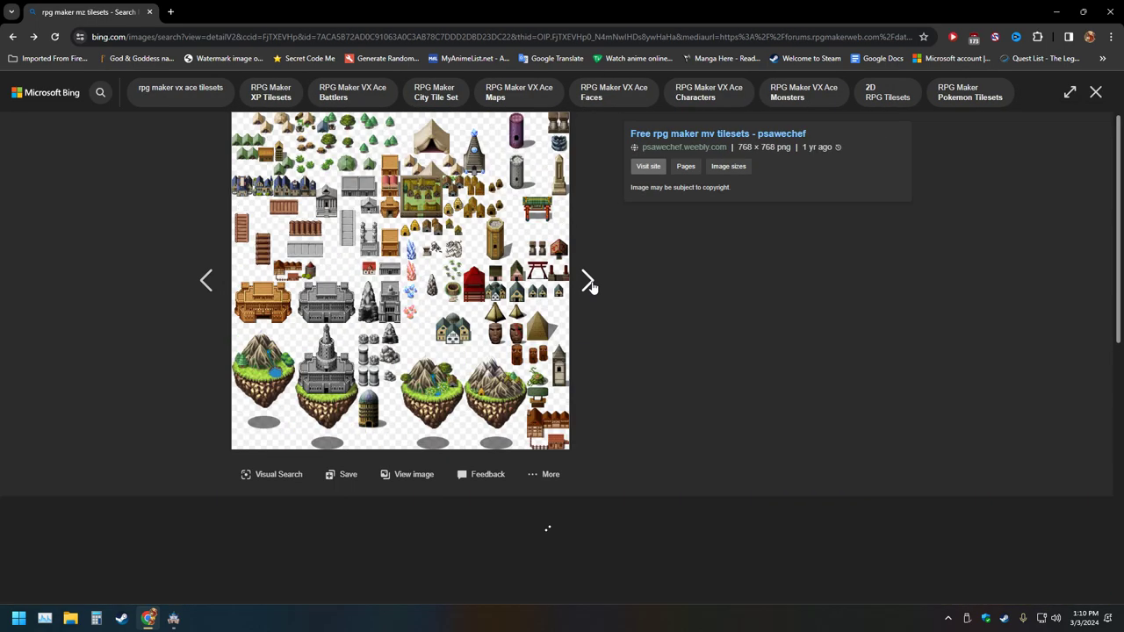
pyautogui.click(590, 284)
pyautogui.click(590, 285)
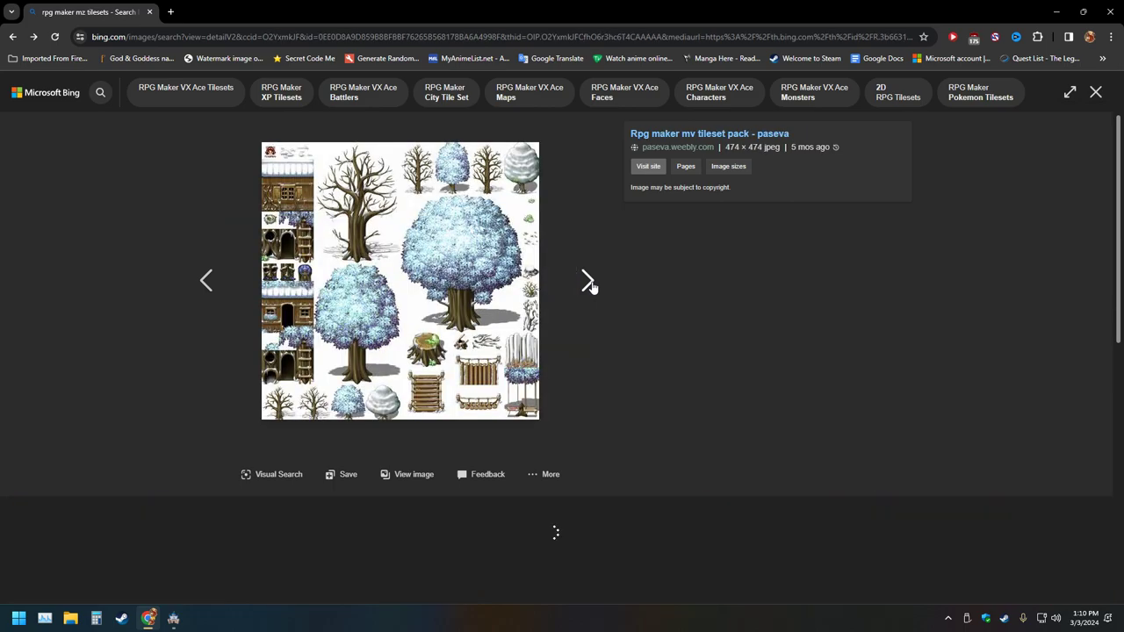
pyautogui.click(590, 285)
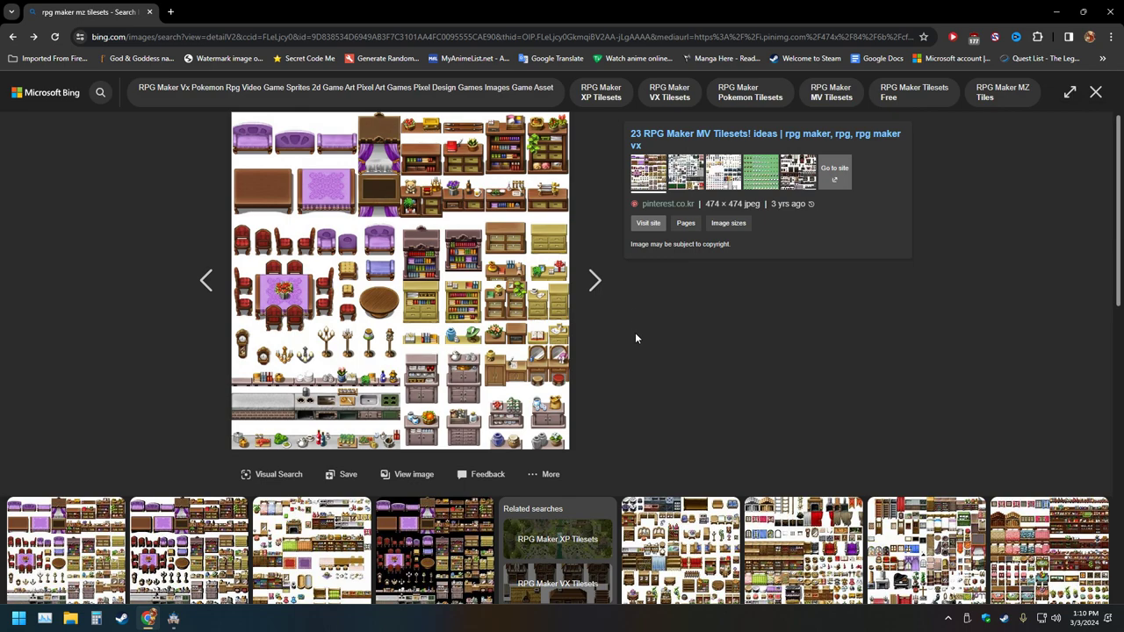
# Preview the tileset images up to the acetosan world map and return to the image results
pyautogui.click(590, 281)
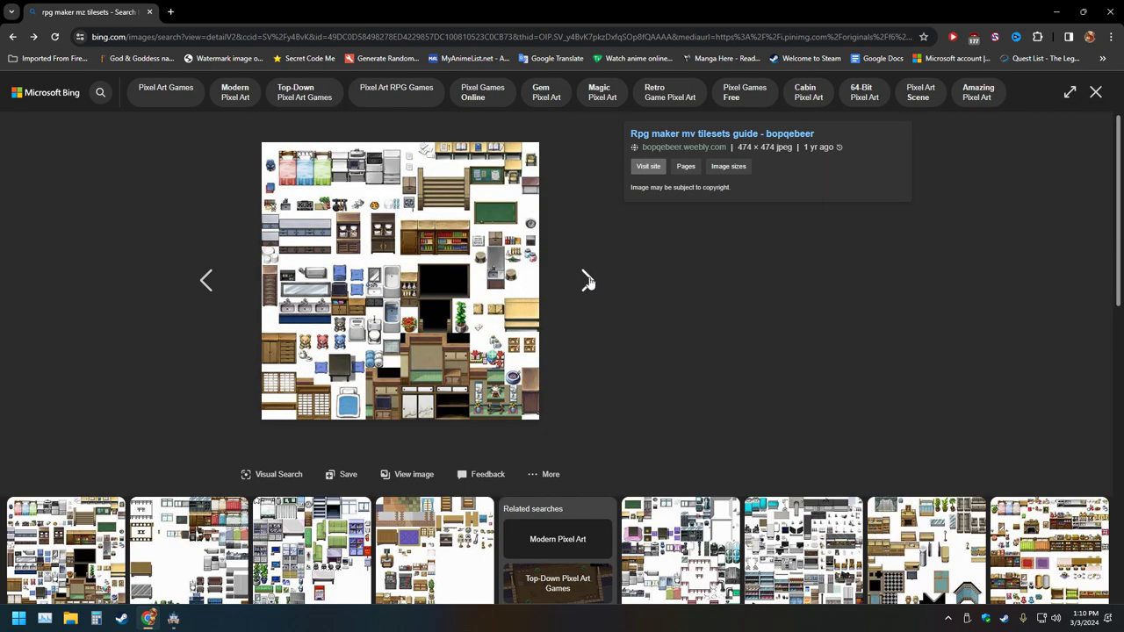
pyautogui.click(588, 281)
pyautogui.click(588, 281)
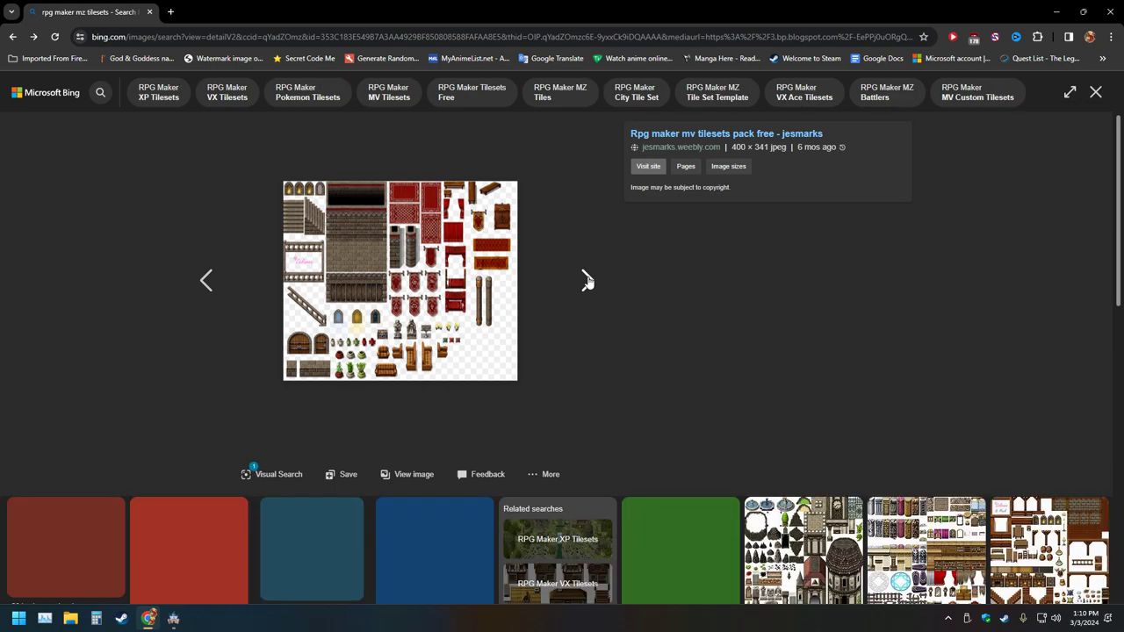
pyautogui.click(589, 281)
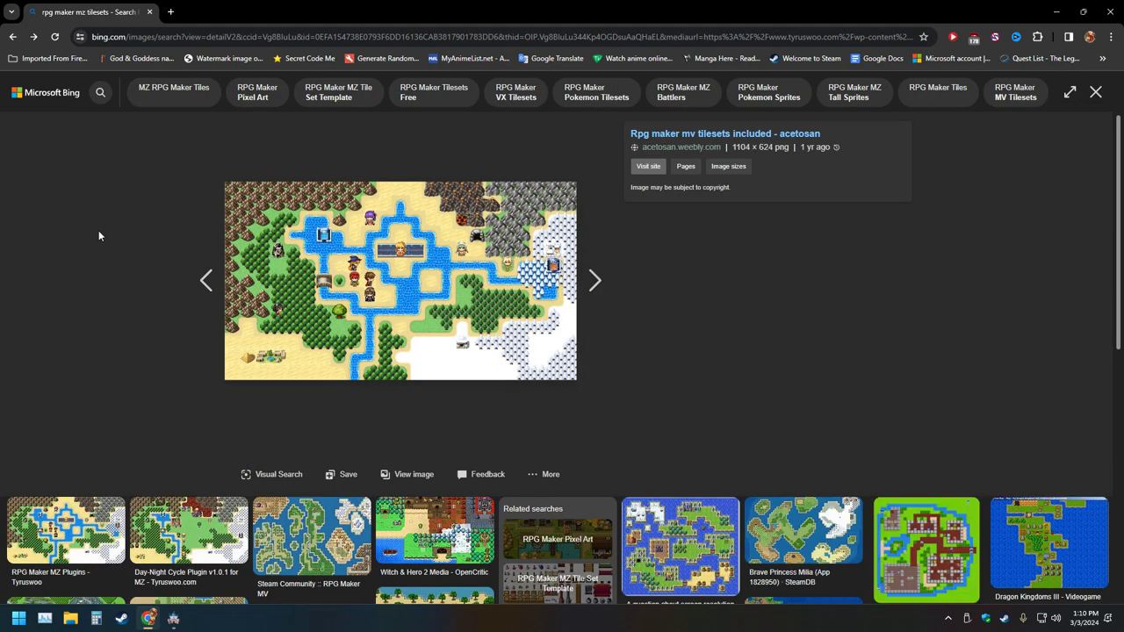
pyautogui.click(1095, 96)
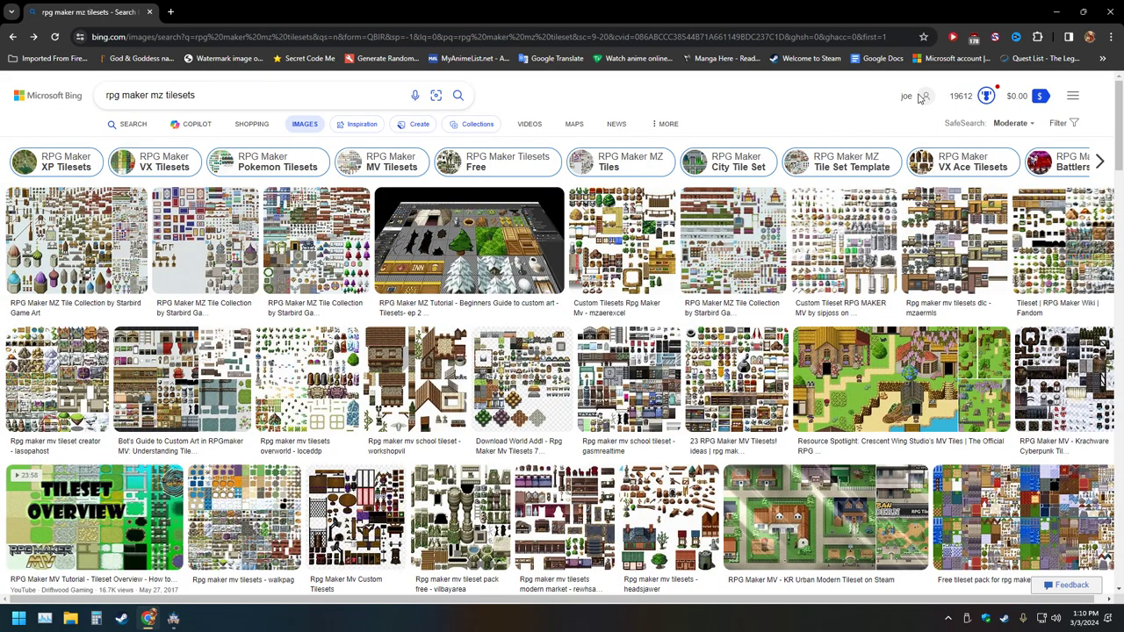
# Search the images for "rpg maker mz blood"
pyautogui.moveTo(193, 95); pyautogui.dragTo(166, 95)
pyautogui.write('blood')
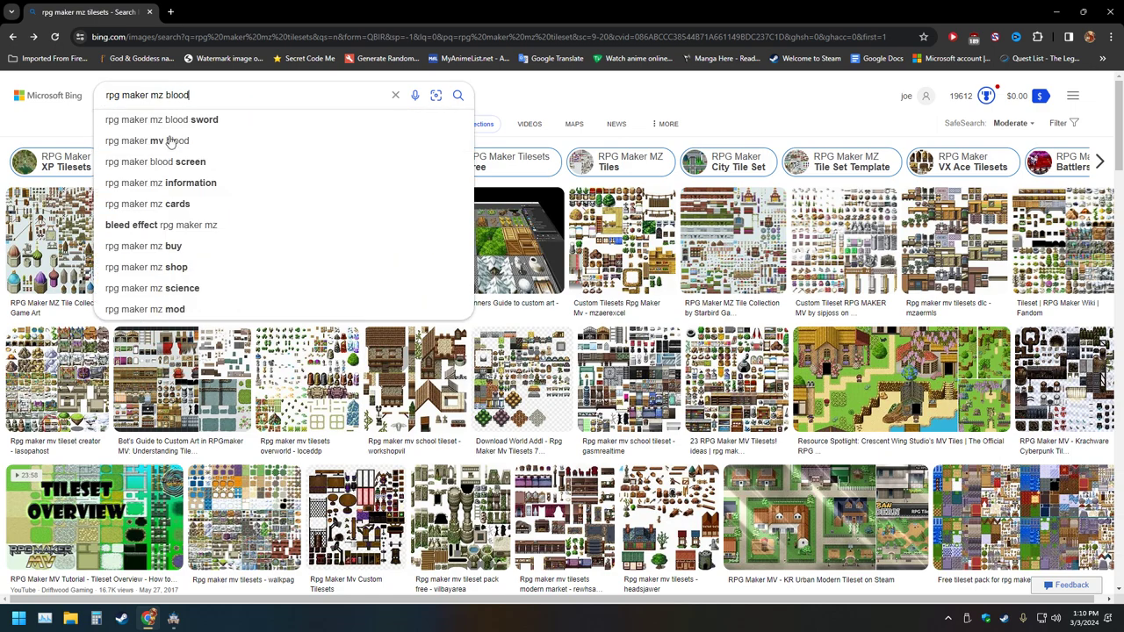
pyautogui.press('Return')
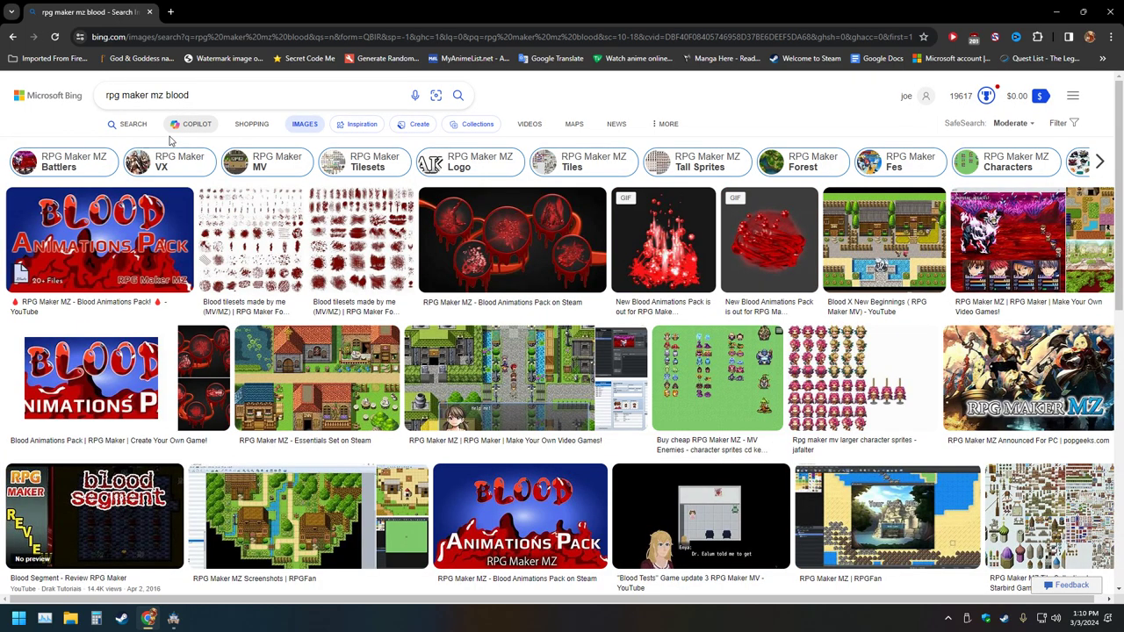
# Shorten the image search to "rpg maker blood" and skim the results
pyautogui.click(184, 98)
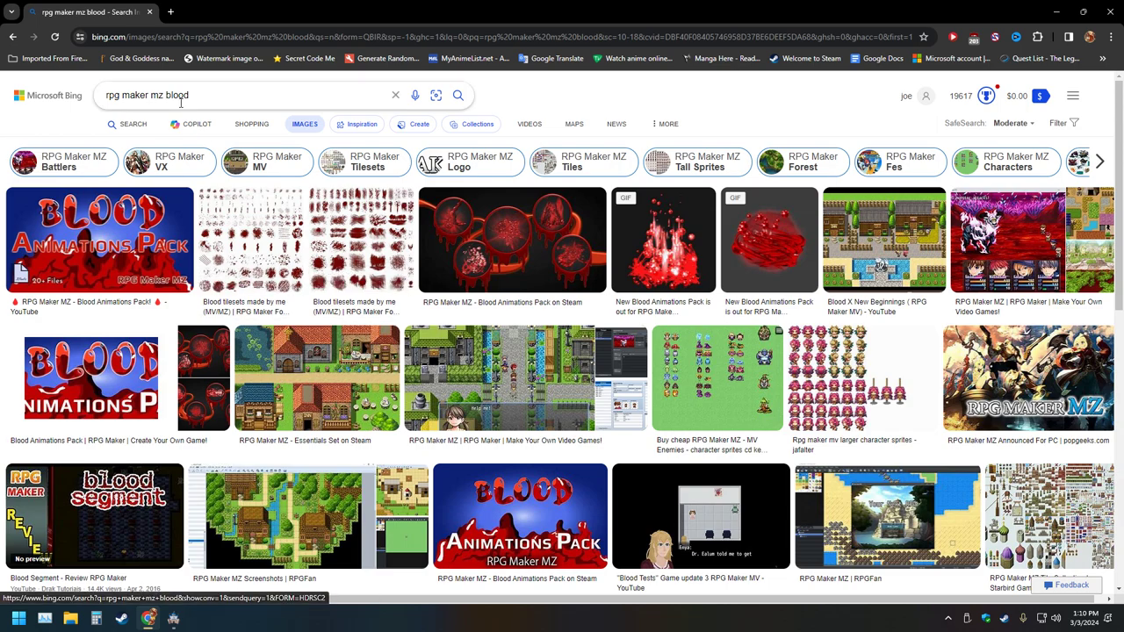
pyautogui.click(163, 98)
pyautogui.press('BackSpace')
pyautogui.press('BackSpace')
pyautogui.press('BackSpace')
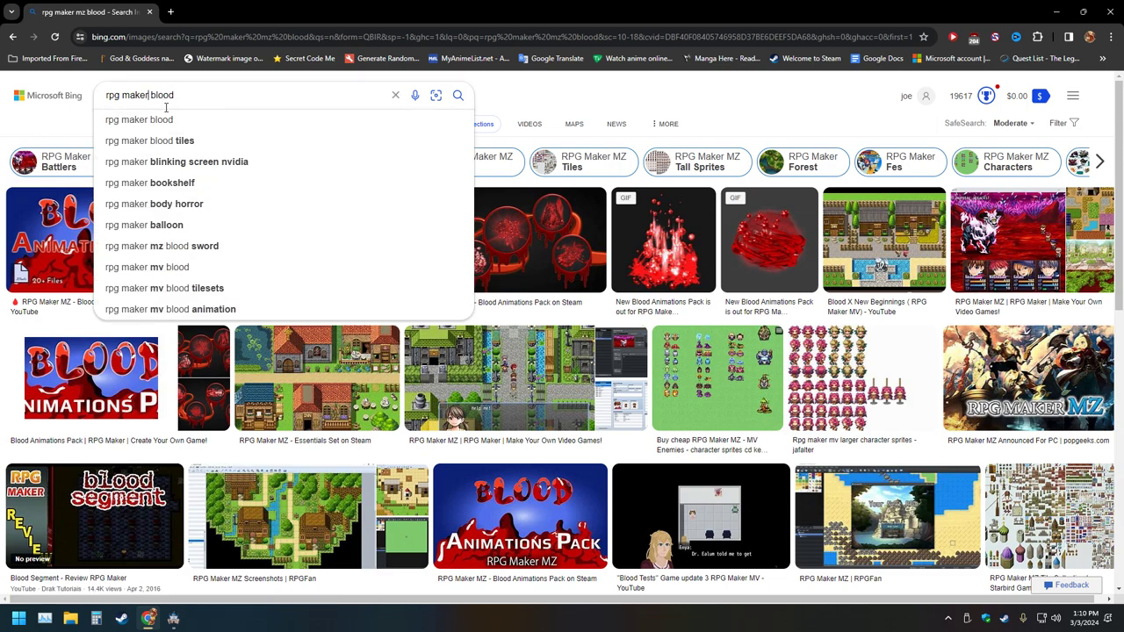
pyautogui.press('Return')
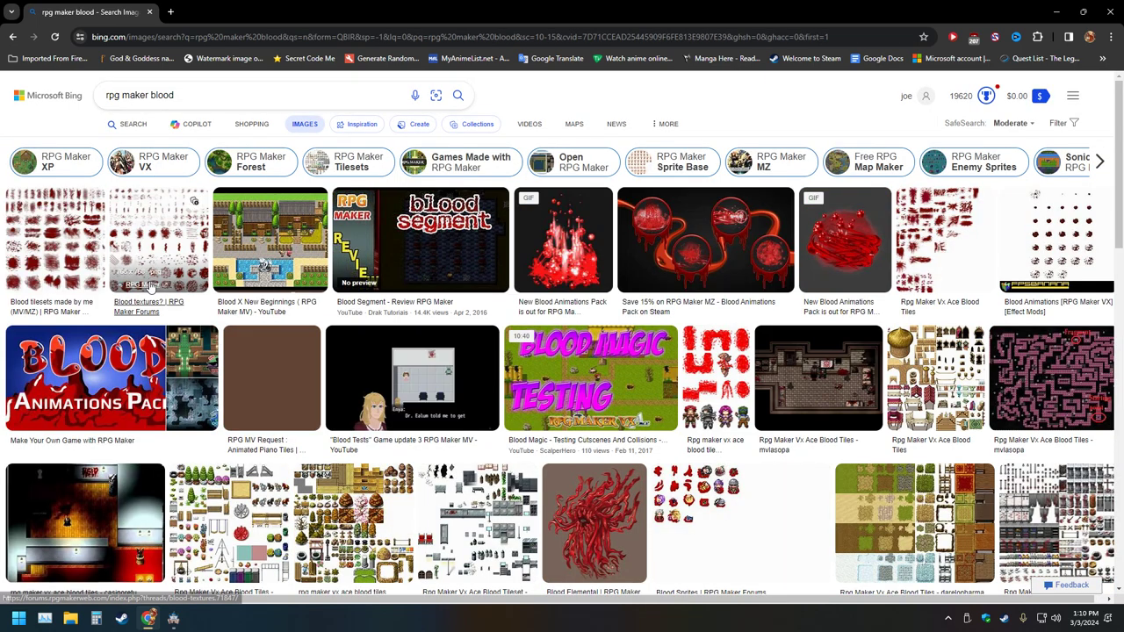
pyautogui.scroll(-4, 556, 449)
pyautogui.scroll(4, 556, 449)
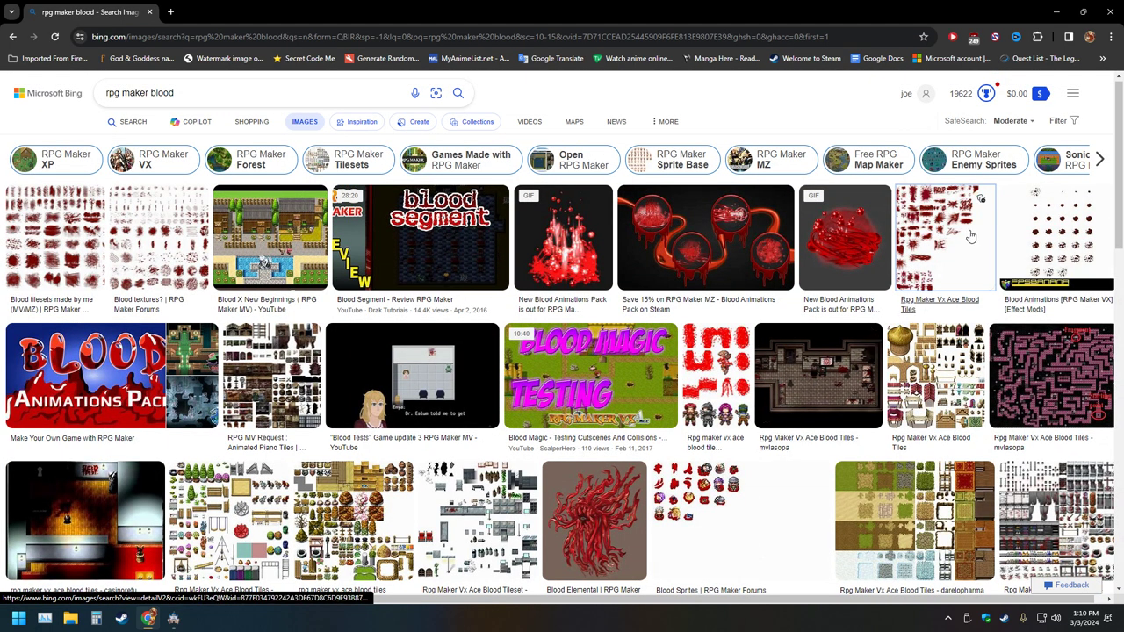
# Preview the Rpg Maker Vx Ace Blood Tiles sheet, check the related freepik blood blot vector and go back to the blood tile sheet
pyautogui.click(943, 235)
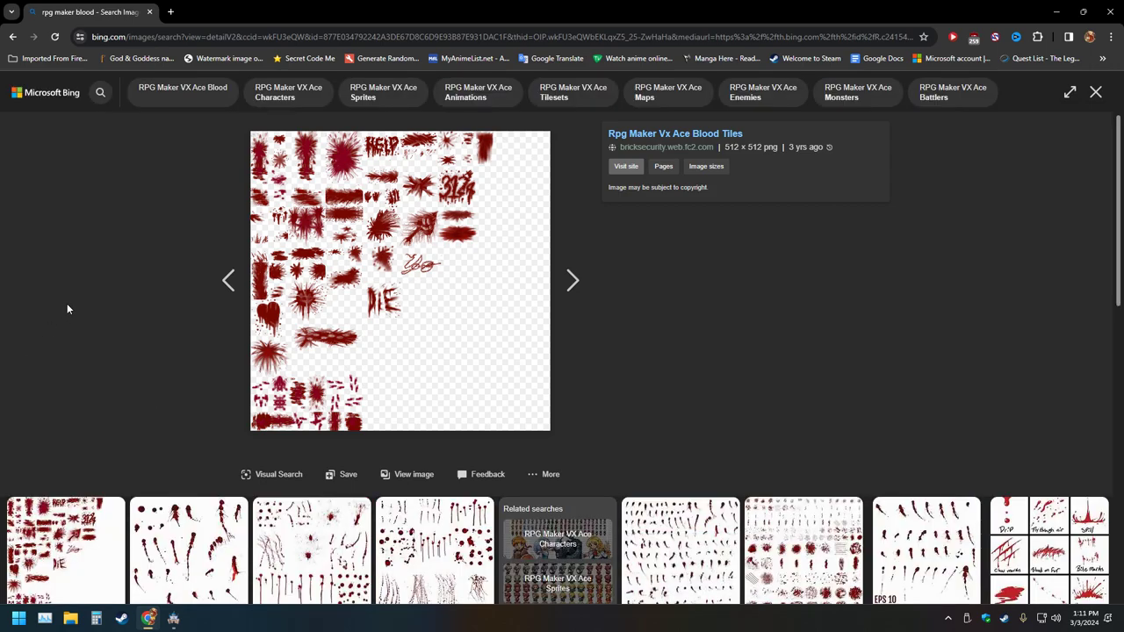
pyautogui.scroll(-3, 208, 371)
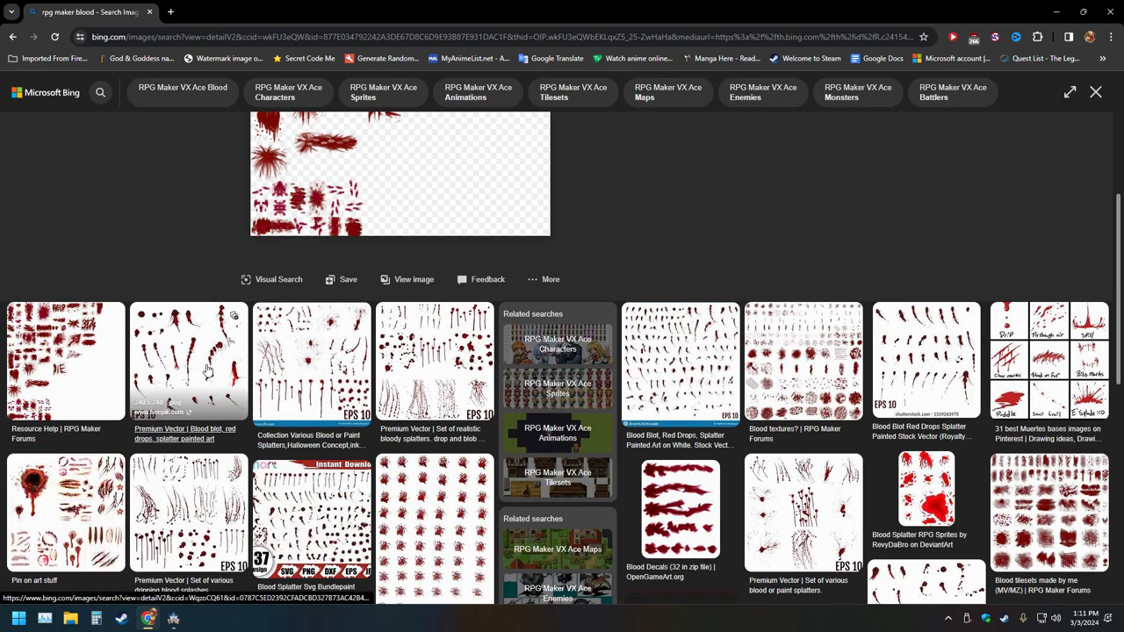
pyautogui.click(207, 370)
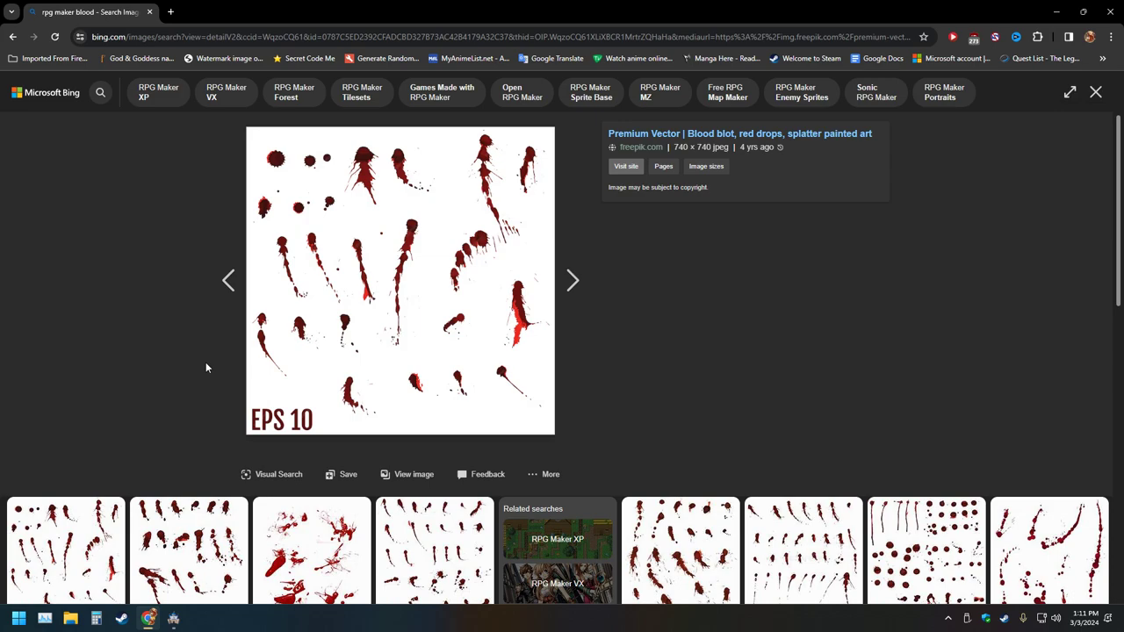
pyautogui.scroll(-5, 205, 365)
pyautogui.scroll(5, 157, 365)
pyautogui.scroll(-5, 157, 364)
pyautogui.scroll(5, 162, 369)
pyautogui.click(228, 281)
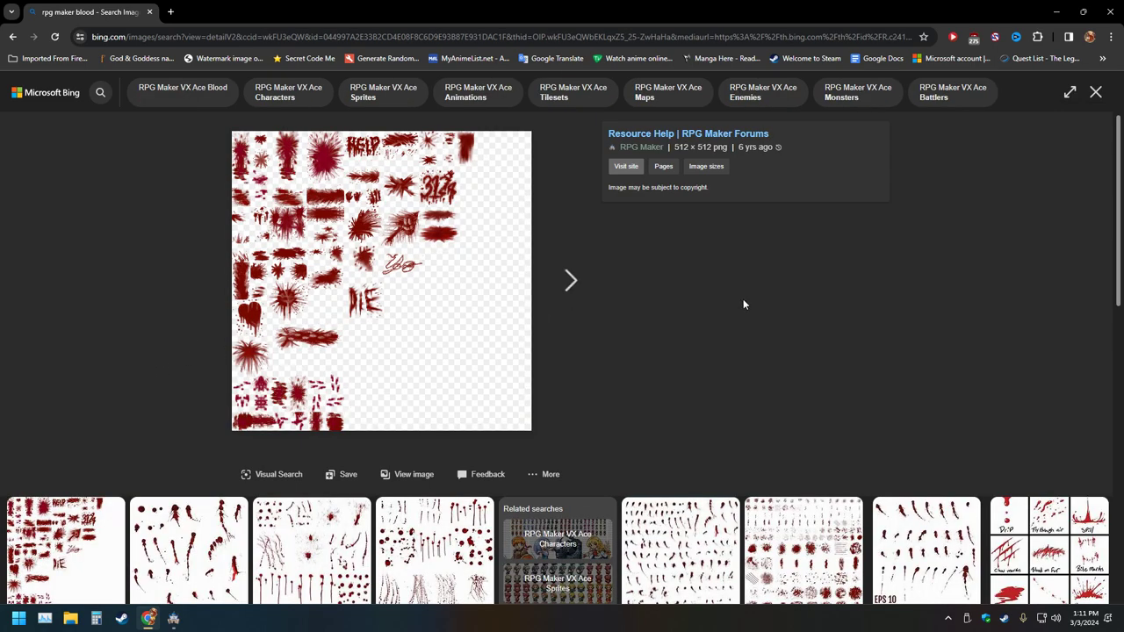
# Open the blood tile sheet's source thread on RPG Maker Forums, read the replies about who made it, and close the thread
pyautogui.click(657, 148)
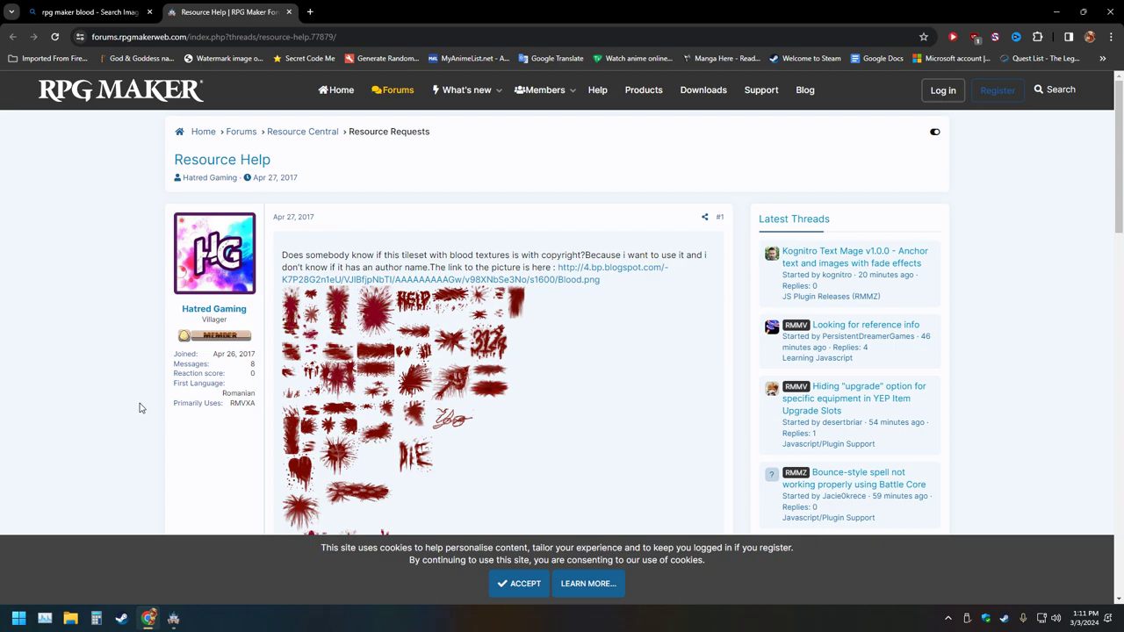
pyautogui.scroll(-4, 139, 408)
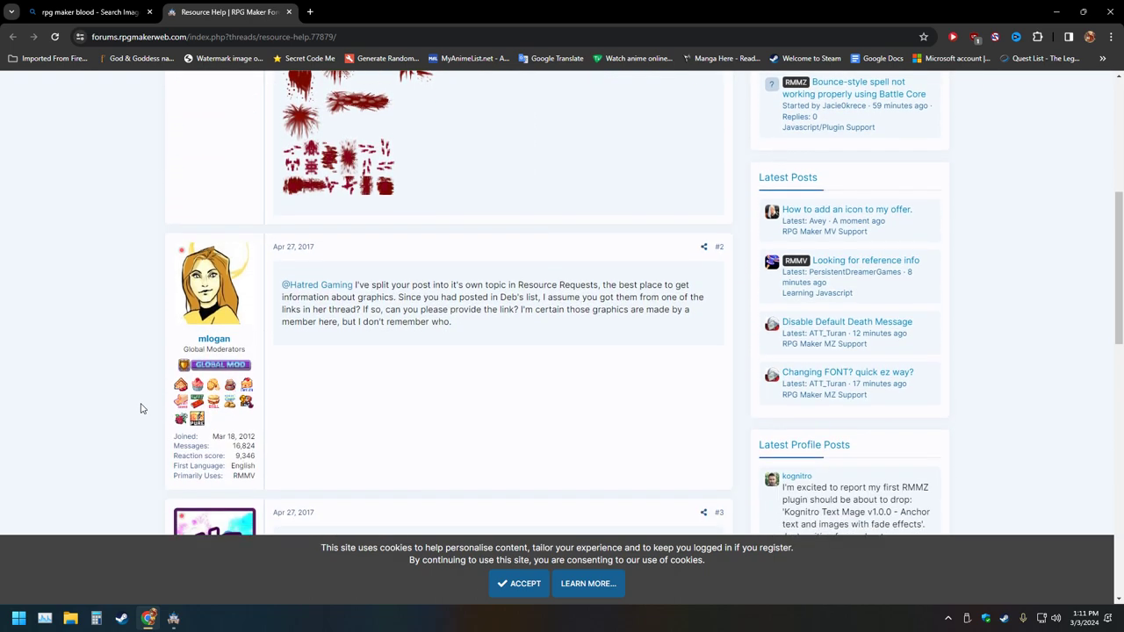
pyautogui.scroll(-2, 140, 408)
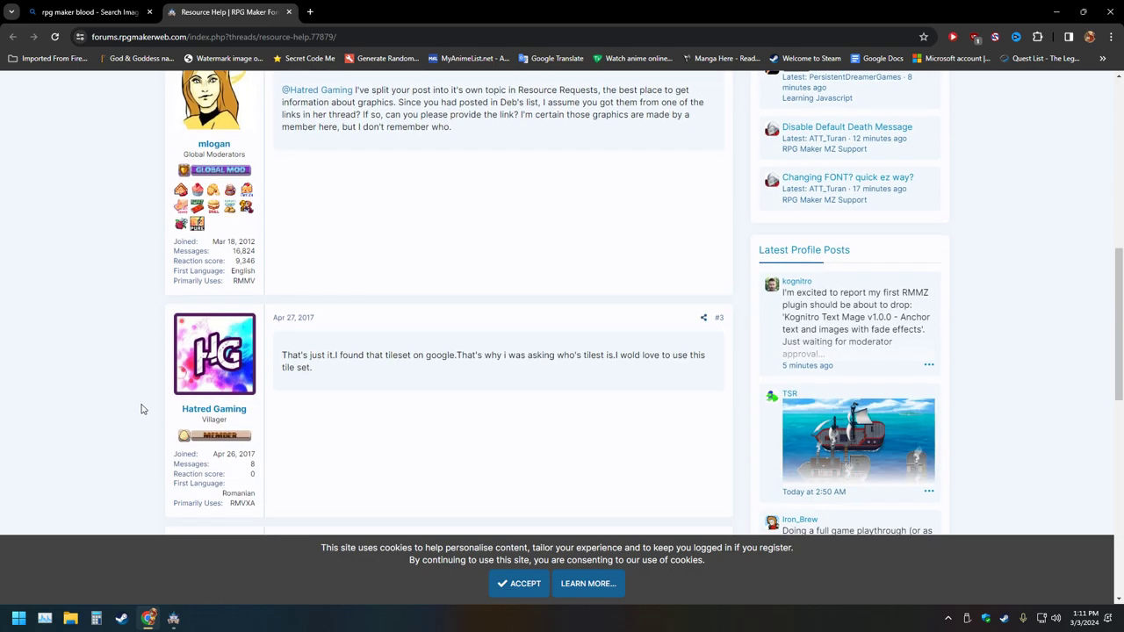
pyautogui.scroll(-2, 144, 411)
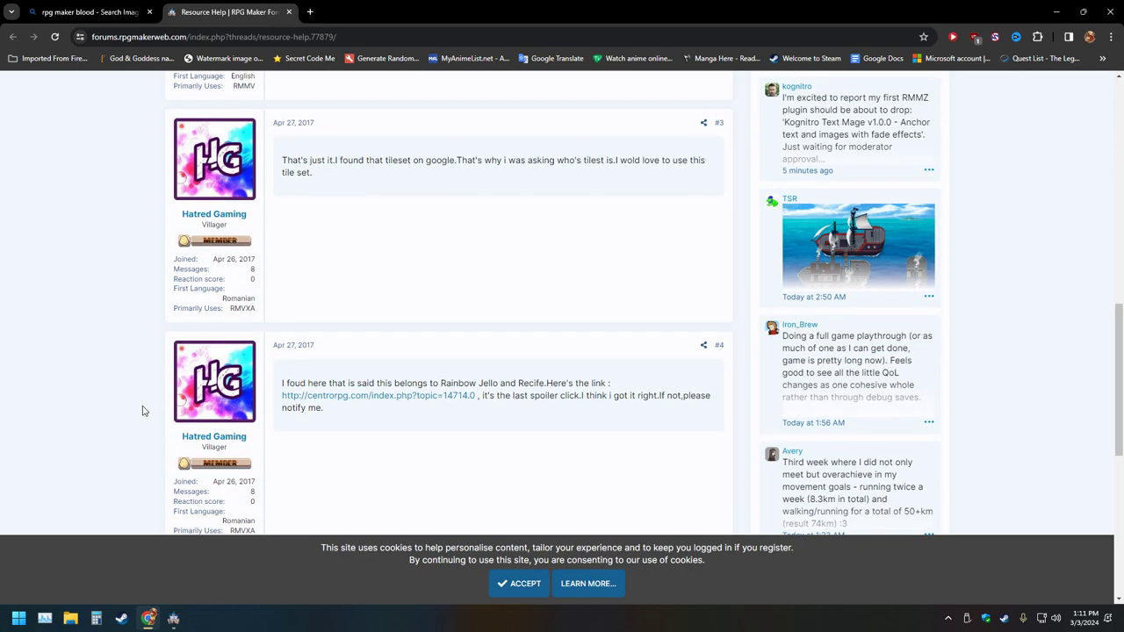
pyautogui.scroll(-2, 144, 411)
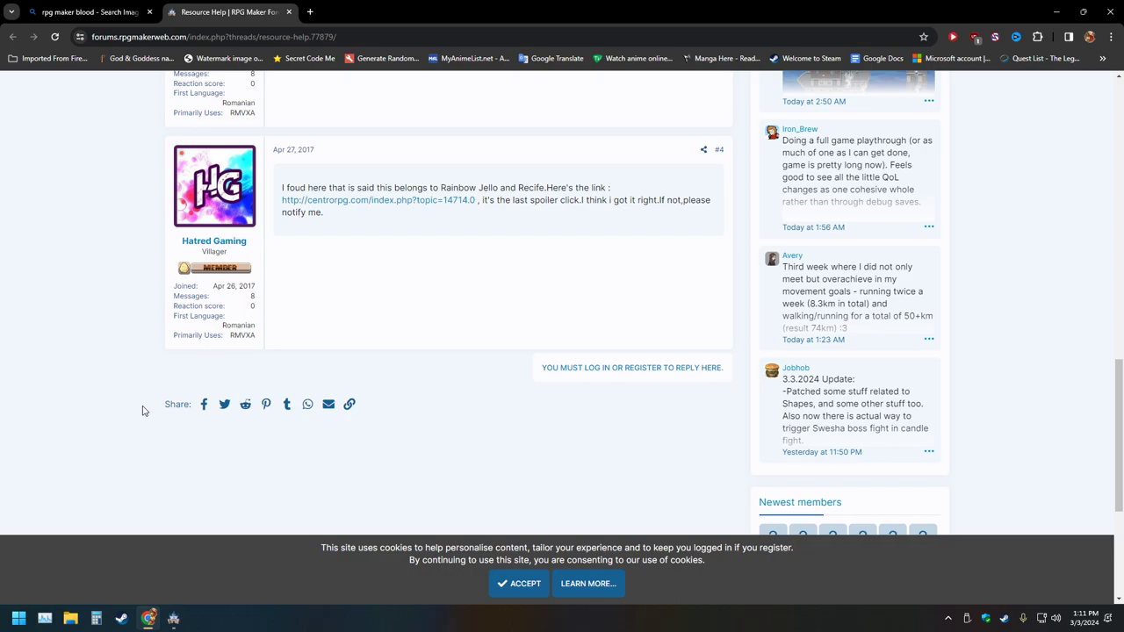
pyautogui.scroll(3, 144, 411)
pyautogui.click(288, 11)
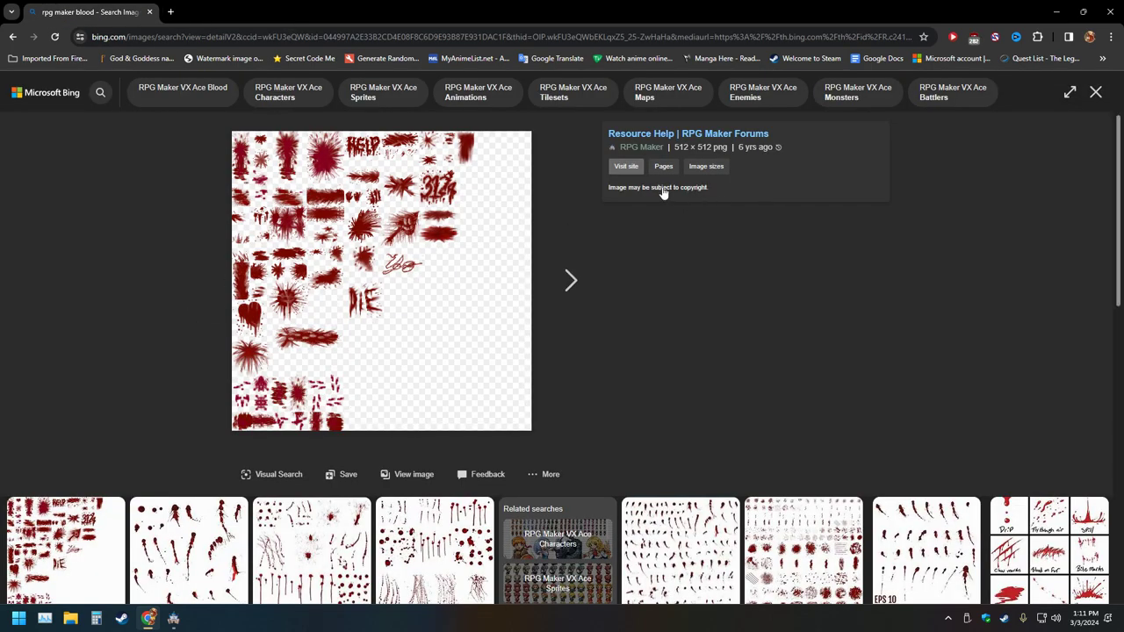
# Close the browser and return to the Act 1 map in RPG Maker MZ
pyautogui.scroll(-2, 171, 278)
pyautogui.scroll(2, 168, 278)
pyautogui.click(1110, 12)
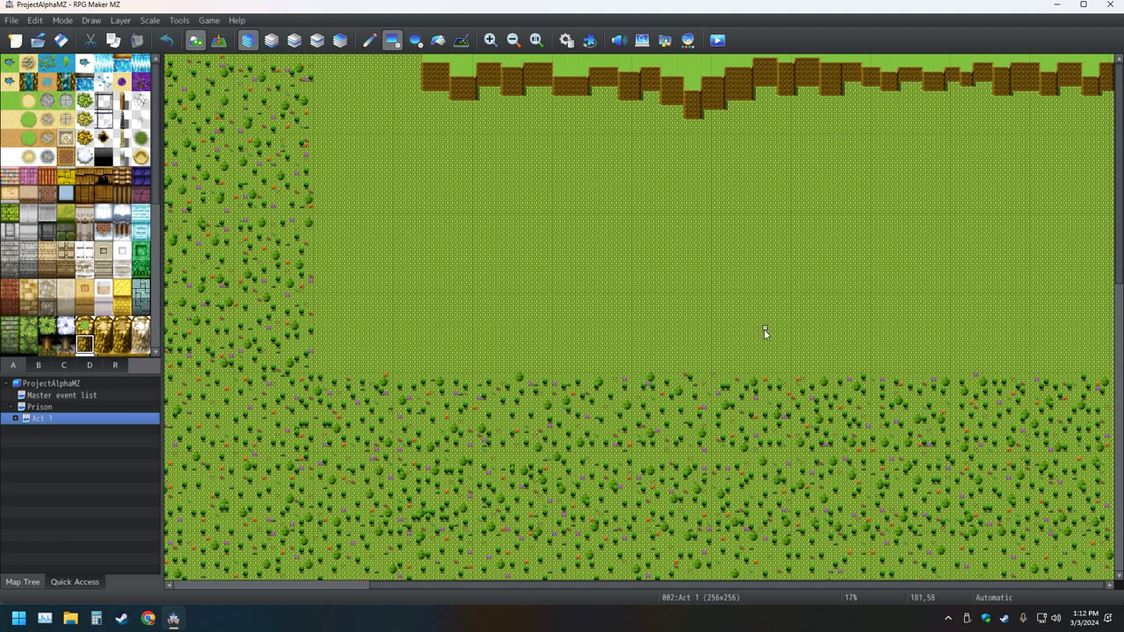
# Draw the winding north and west shoreline of a large lake below the cliff wall with the pencil and the grass-edged water tile
pyautogui.keyDown('ctrl'); pyautogui.scroll(2, 760, 331); pyautogui.keyUp('ctrl')
pyautogui.middleClick(699, 312)
pyautogui.moveTo(699, 312); pyautogui.dragTo(677, 331, button='middle')
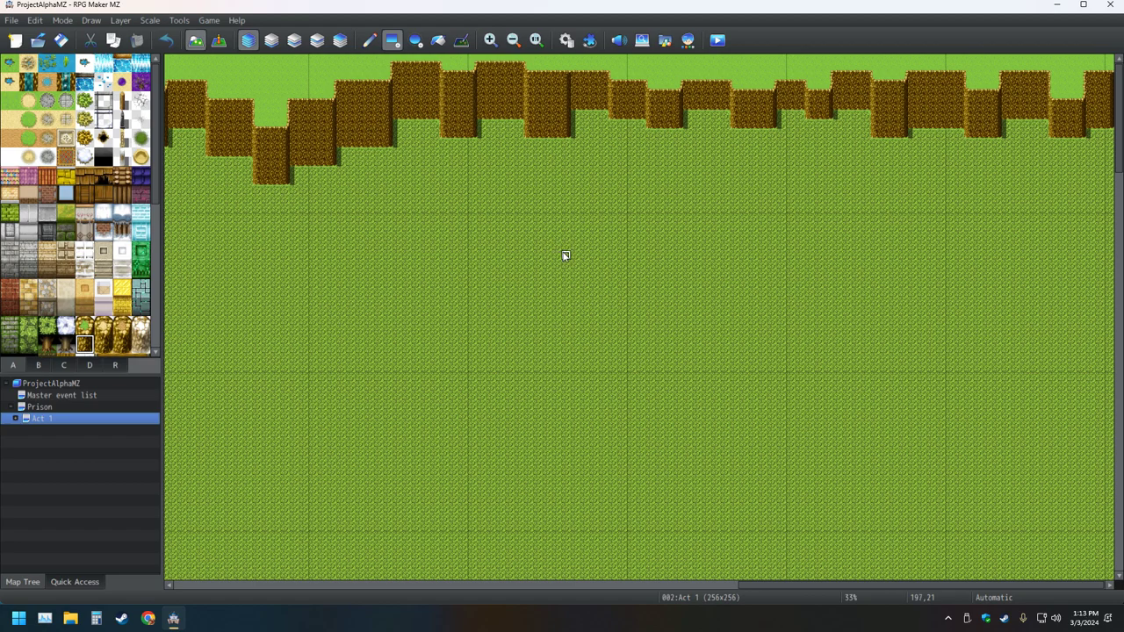
pyautogui.click(369, 39)
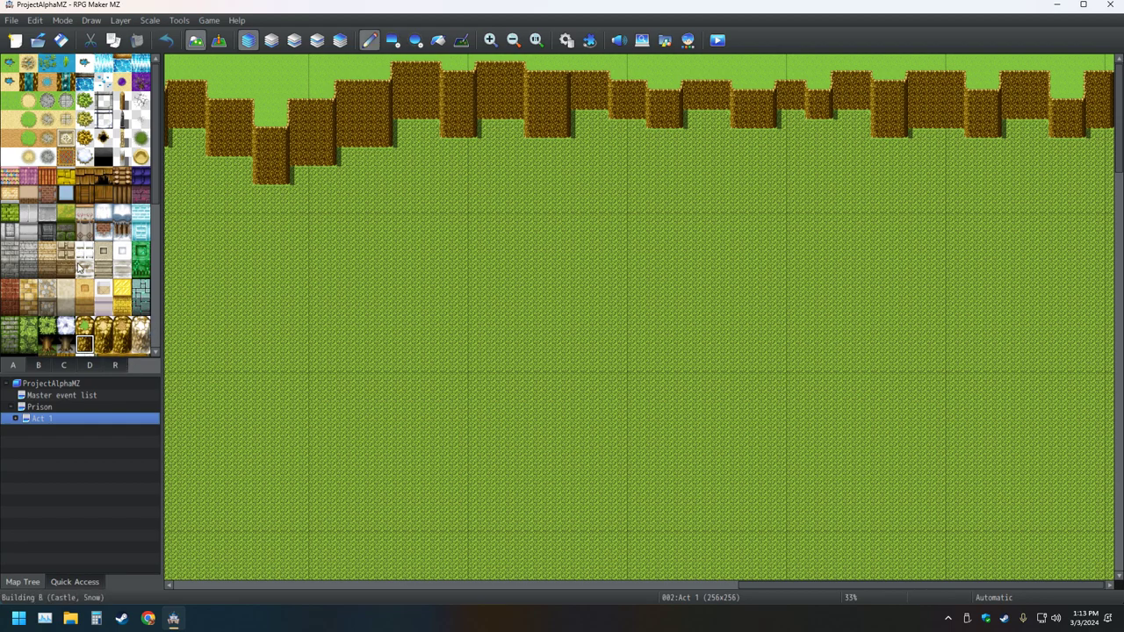
pyautogui.click(9, 61)
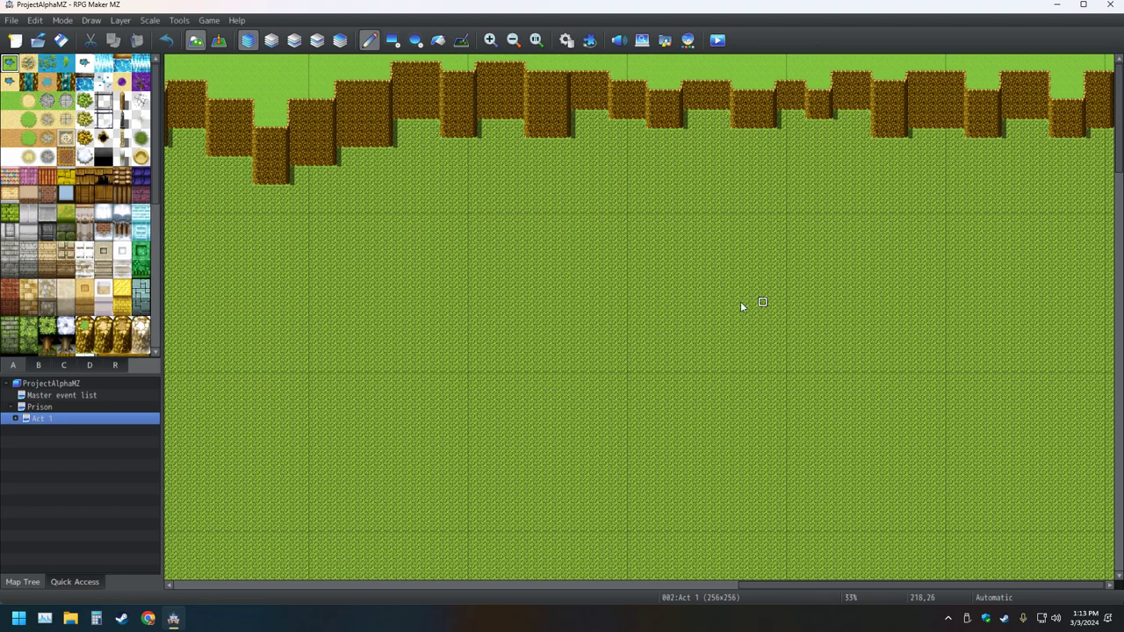
pyautogui.keyDown('ctrl'); pyautogui.scroll(-3, 742, 302); pyautogui.keyUp('ctrl')
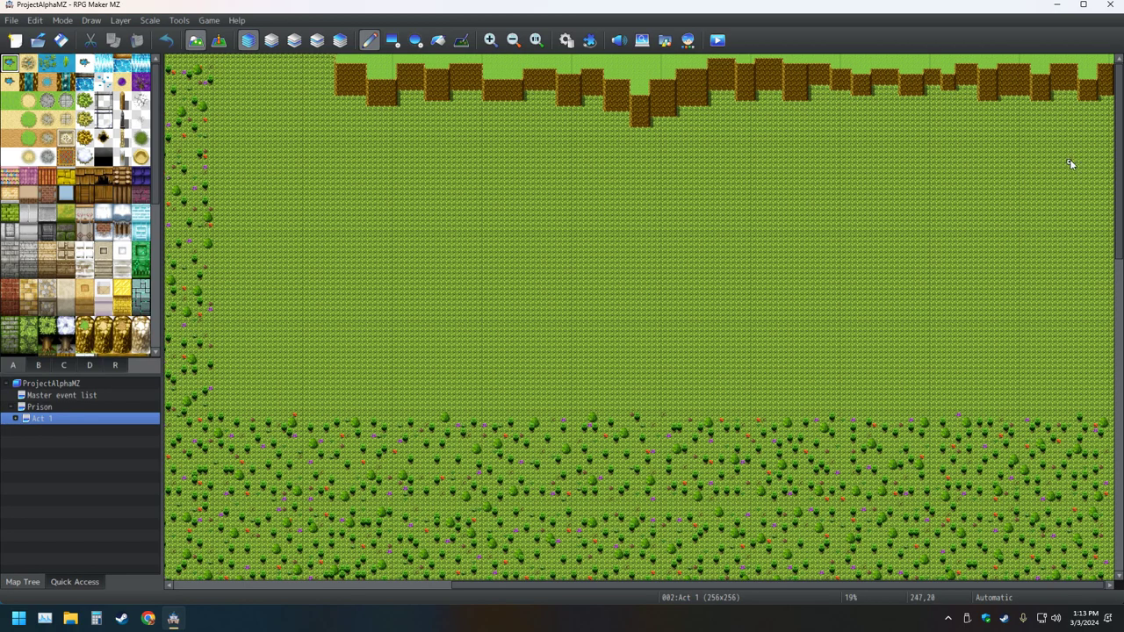
pyautogui.moveTo(1088, 147)
pyautogui.mouseDown()
pyautogui.moveTo(1017, 160)
pyautogui.moveTo(1026, 193)
pyautogui.moveTo(985, 208)
pyautogui.moveTo(830, 142)
pyautogui.moveTo(742, 163)
pyautogui.moveTo(726, 200)
pyautogui.moveTo(692, 220)
pyautogui.moveTo(667, 172)
pyautogui.moveTo(589, 139)
pyautogui.moveTo(543, 155)
pyautogui.moveTo(553, 267)
pyautogui.moveTo(517, 292)
pyautogui.moveTo(485, 261)
pyautogui.moveTo(490, 152)
pyautogui.moveTo(468, 131)
pyautogui.moveTo(431, 138)
pyautogui.mouseUp()
pyautogui.moveTo(375, 163)
pyautogui.mouseDown()
pyautogui.moveTo(337, 186)
pyautogui.moveTo(329, 165)
pyautogui.moveTo(287, 170)
pyautogui.moveTo(267, 189)
pyautogui.moveTo(268, 278)
pyautogui.moveTo(284, 307)
pyautogui.moveTo(314, 299)
pyautogui.moveTo(291, 335)
pyautogui.moveTo(331, 353)
pyautogui.mouseUp()
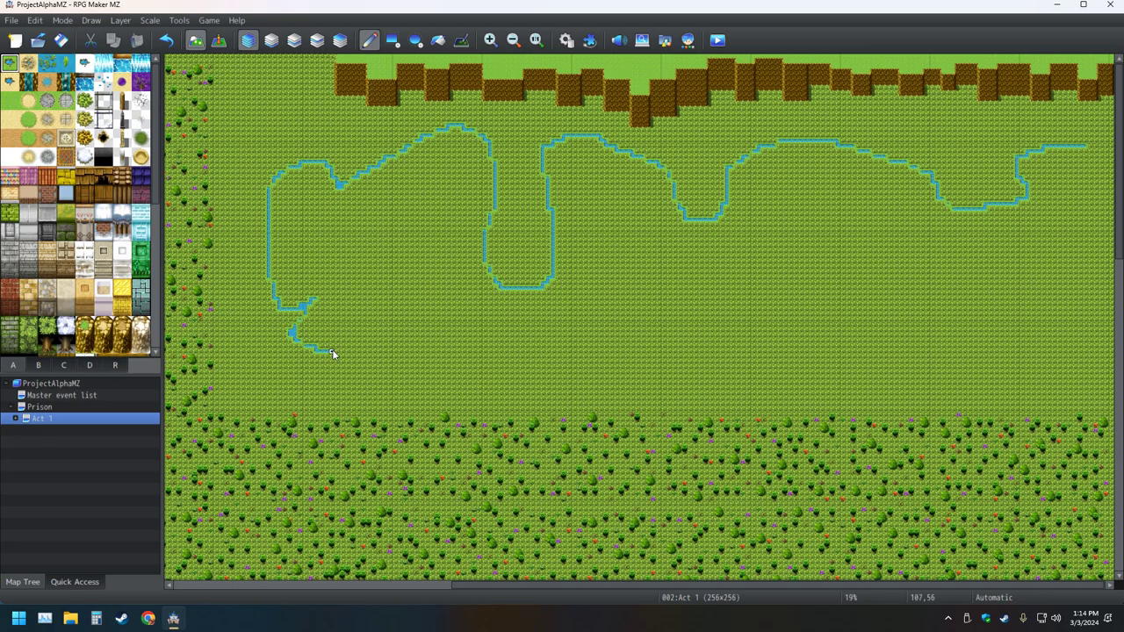
# Draw the lake's irregular south and east shorelines to close the outline, and flood-fill the inside with water
pyautogui.moveTo(344, 361)
pyautogui.mouseDown()
pyautogui.moveTo(415, 356)
pyautogui.moveTo(426, 373)
pyautogui.moveTo(456, 361)
pyautogui.moveTo(459, 333)
pyautogui.moveTo(495, 341)
pyautogui.moveTo(496, 388)
pyautogui.moveTo(567, 383)
pyautogui.moveTo(585, 310)
pyautogui.moveTo(601, 311)
pyautogui.moveTo(616, 353)
pyautogui.moveTo(679, 373)
pyautogui.moveTo(700, 335)
pyautogui.mouseUp()
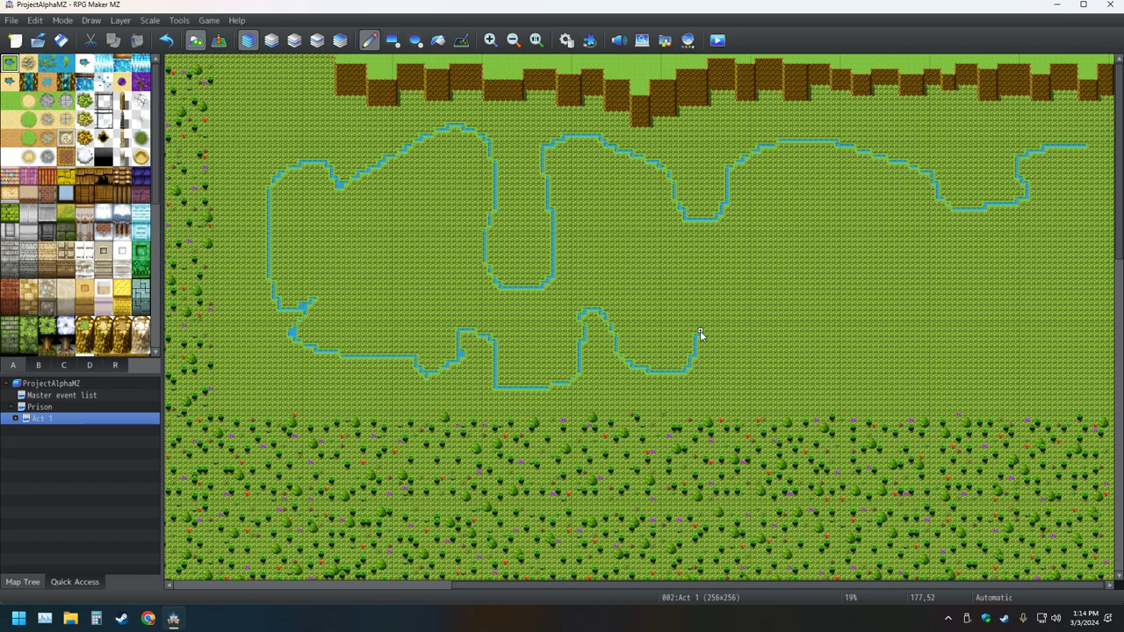
pyautogui.moveTo(700, 334)
pyautogui.mouseDown()
pyautogui.moveTo(730, 392)
pyautogui.moveTo(748, 386)
pyautogui.moveTo(748, 336)
pyautogui.moveTo(780, 326)
pyautogui.mouseUp()
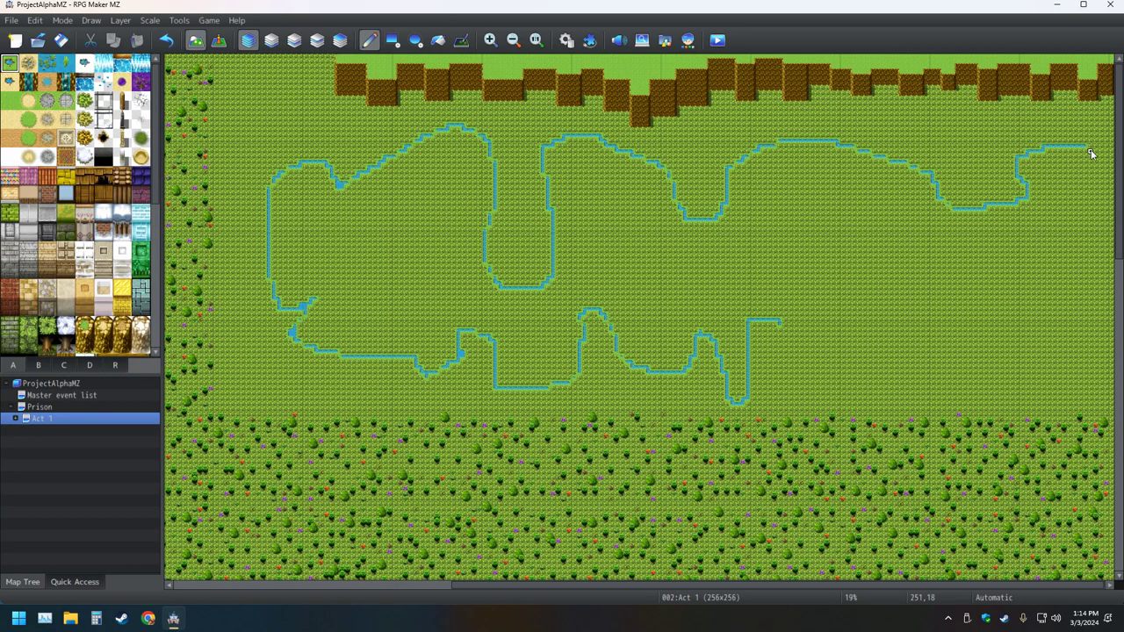
pyautogui.moveTo(1089, 149)
pyautogui.mouseDown()
pyautogui.moveTo(1105, 179)
pyautogui.moveTo(1080, 206)
pyautogui.moveTo(1085, 249)
pyautogui.moveTo(1032, 230)
pyautogui.moveTo(1070, 314)
pyautogui.moveTo(1069, 340)
pyautogui.moveTo(1054, 341)
pyautogui.moveTo(1037, 305)
pyautogui.moveTo(1010, 285)
pyautogui.moveTo(991, 283)
pyautogui.moveTo(975, 309)
pyautogui.moveTo(996, 341)
pyautogui.moveTo(1064, 372)
pyautogui.moveTo(1017, 388)
pyautogui.moveTo(983, 352)
pyautogui.moveTo(960, 369)
pyautogui.moveTo(953, 396)
pyautogui.moveTo(943, 391)
pyautogui.moveTo(947, 348)
pyautogui.moveTo(917, 331)
pyautogui.moveTo(902, 356)
pyautogui.moveTo(922, 394)
pyautogui.moveTo(901, 400)
pyautogui.moveTo(859, 378)
pyautogui.moveTo(852, 334)
pyautogui.moveTo(823, 328)
pyautogui.moveTo(784, 353)
pyautogui.moveTo(782, 326)
pyautogui.mouseUp()
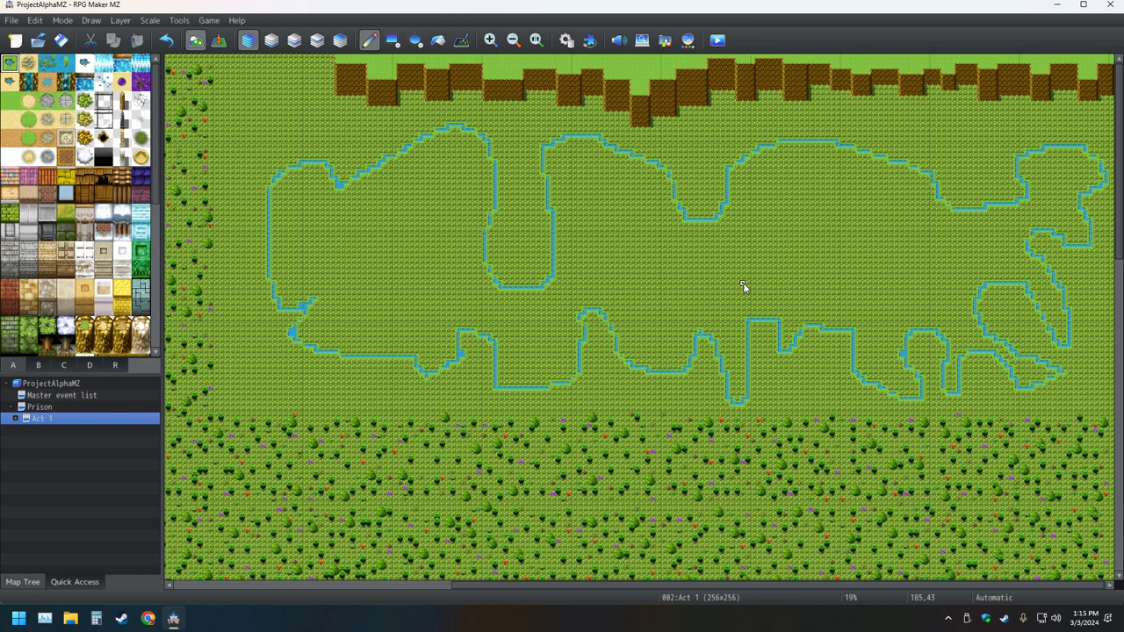
pyautogui.click(437, 39)
pyautogui.click(785, 249)
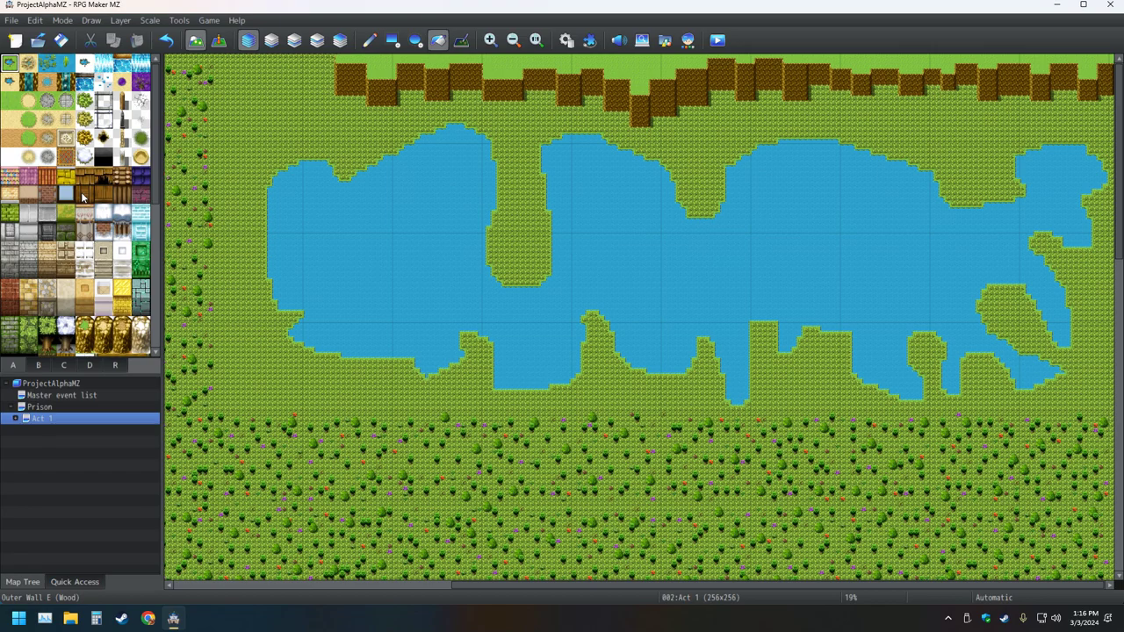
# Extend the cliff wall's lowest, narrow column down to the lake's north shore with cliff wall tiles
pyautogui.keyDown('ctrl'); pyautogui.scroll(3, 655, 261); pyautogui.keyUp('ctrl')
pyautogui.middleClick(663, 276)
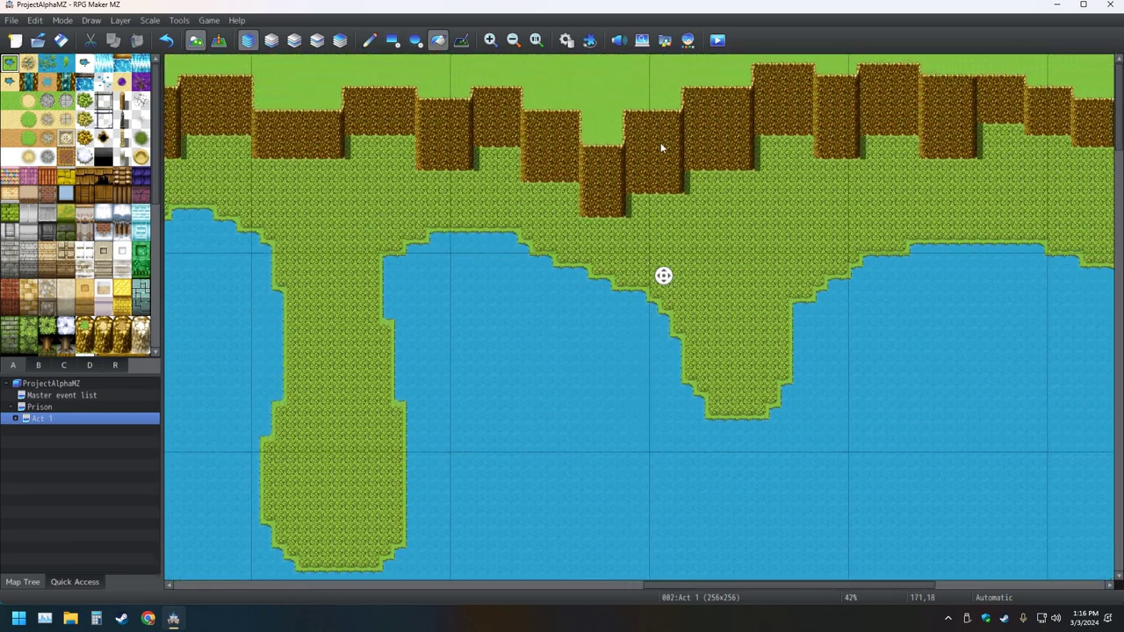
pyautogui.middleClick(600, 165)
pyautogui.click(393, 41)
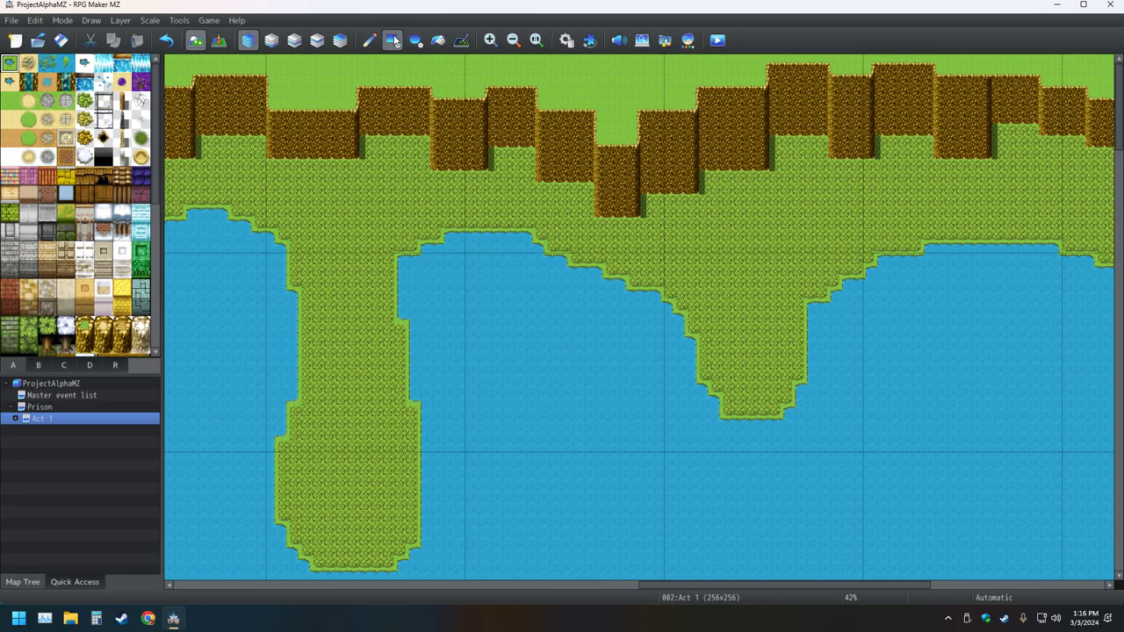
pyautogui.click(106, 64)
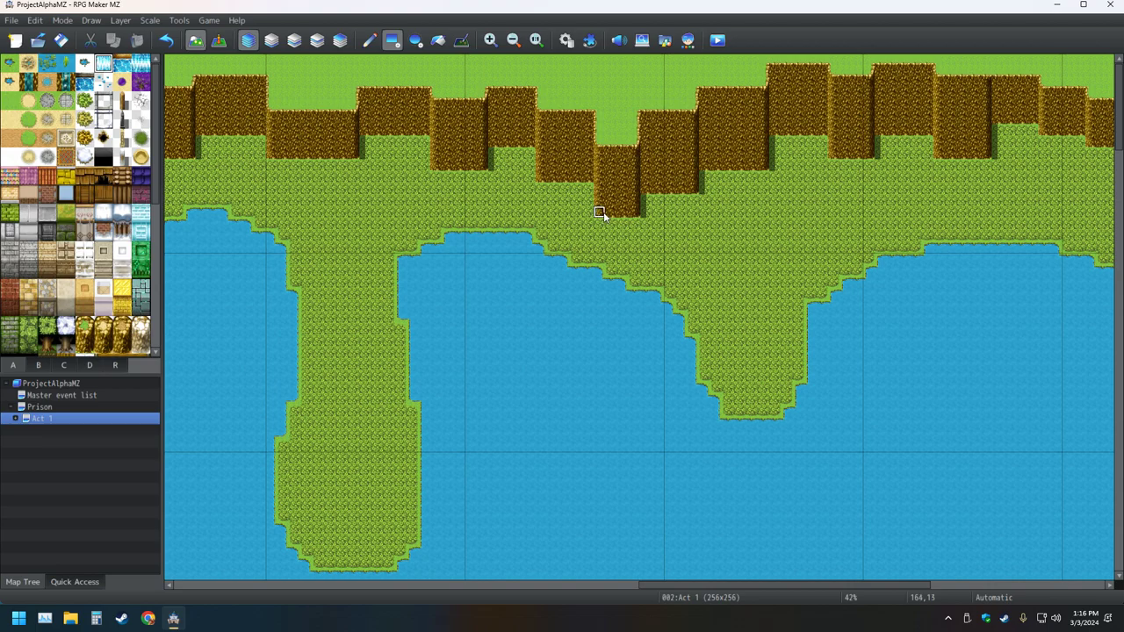
pyautogui.moveTo(599, 213)
pyautogui.mouseDown()
pyautogui.moveTo(637, 234)
pyautogui.moveTo(638, 279)
pyautogui.mouseUp()
pyautogui.click(623, 274)
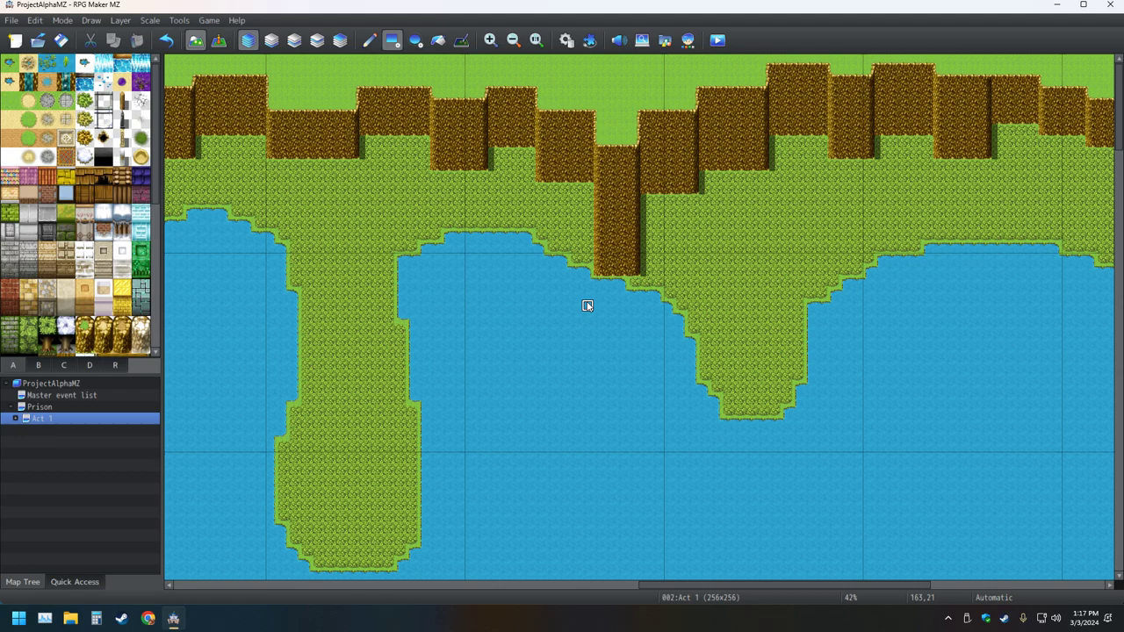
# Straighten the lake shore directly beneath the extended cliff column by replacing the adjoining water with grass
pyautogui.scroll(-10, 632, 284)
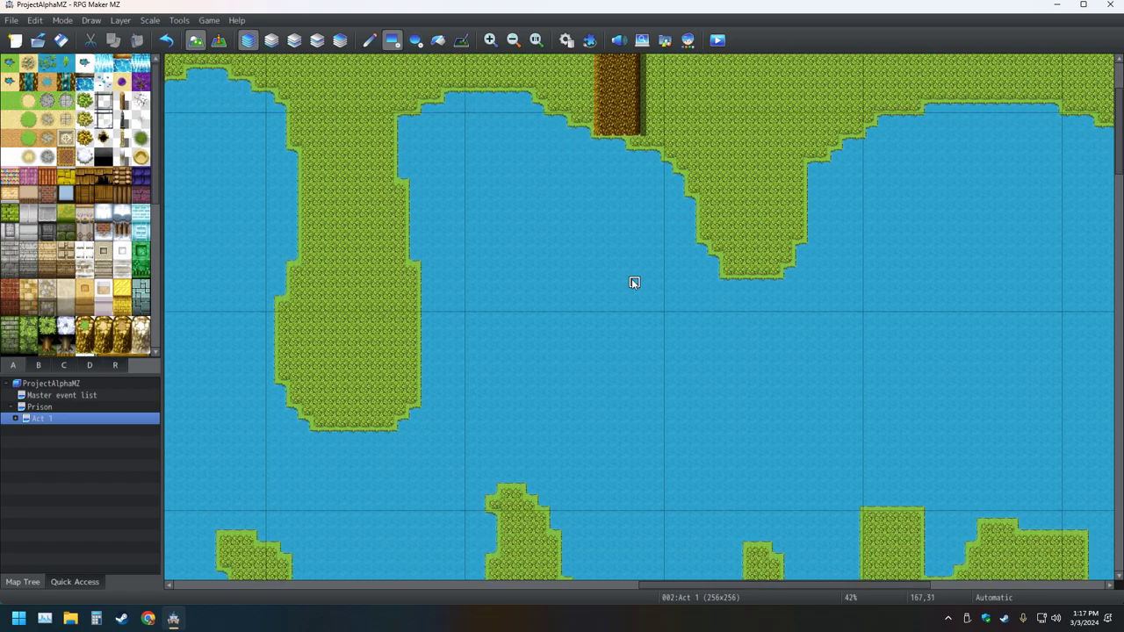
pyautogui.scroll(-5, 634, 284)
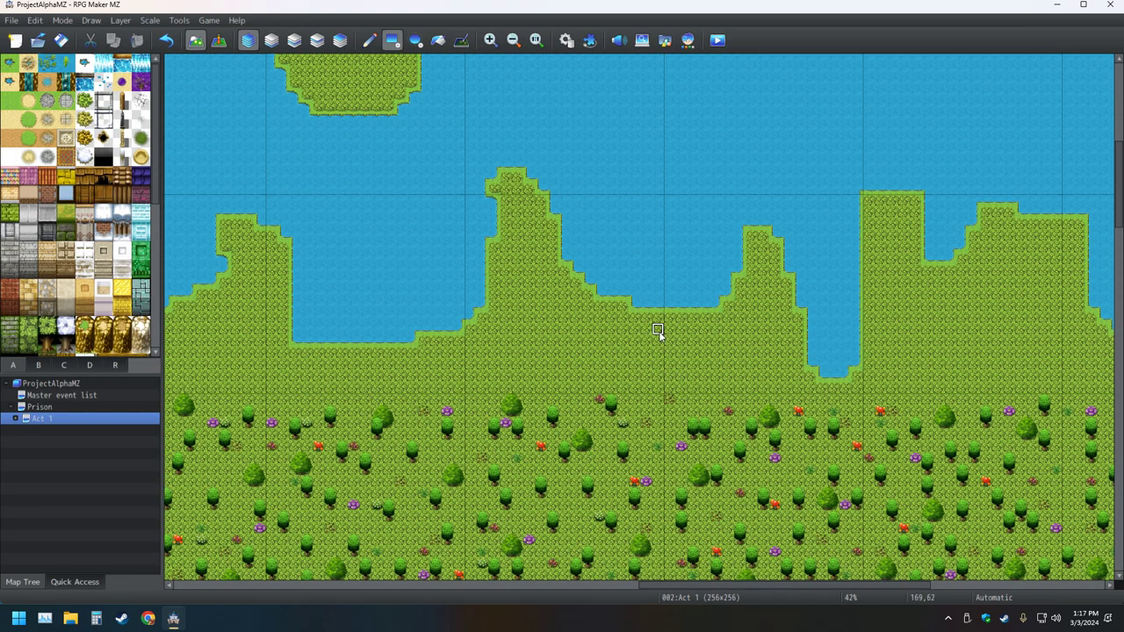
pyautogui.keyDown('ctrl'); pyautogui.scroll(-3, 659, 331); pyautogui.keyUp('ctrl')
pyautogui.scroll(4, 659, 332)
pyautogui.scroll(2, 660, 332)
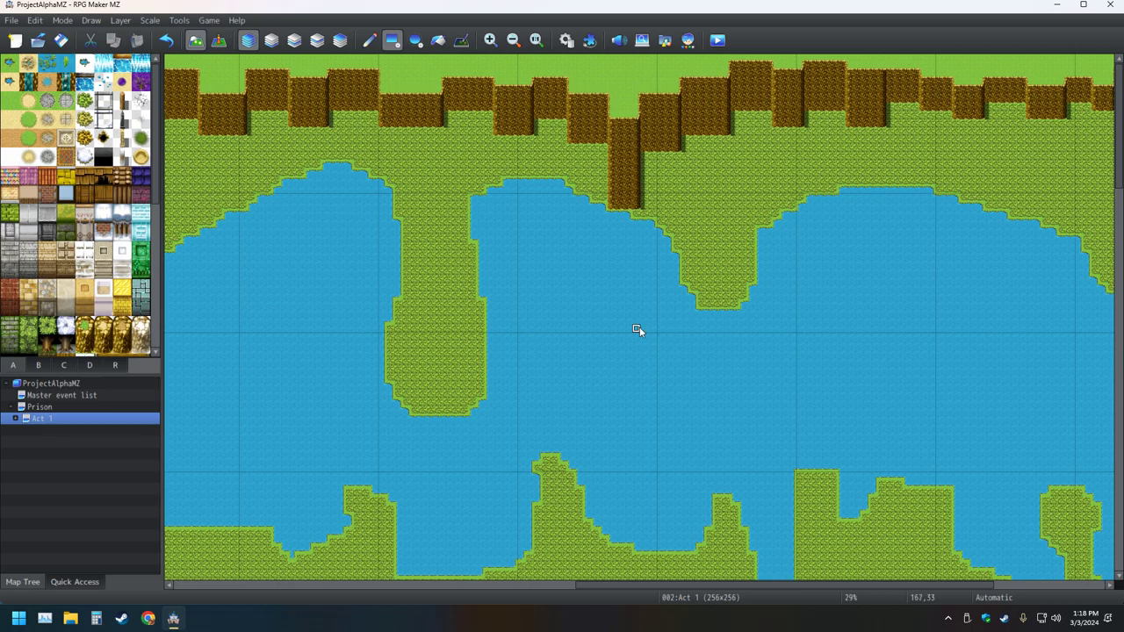
pyautogui.keyDown('ctrl'); pyautogui.scroll(3, 639, 327); pyautogui.keyUp('ctrl')
pyautogui.keyDown('ctrl'); pyautogui.scroll(1, 639, 327); pyautogui.keyUp('ctrl')
pyautogui.scroll(5, 639, 326)
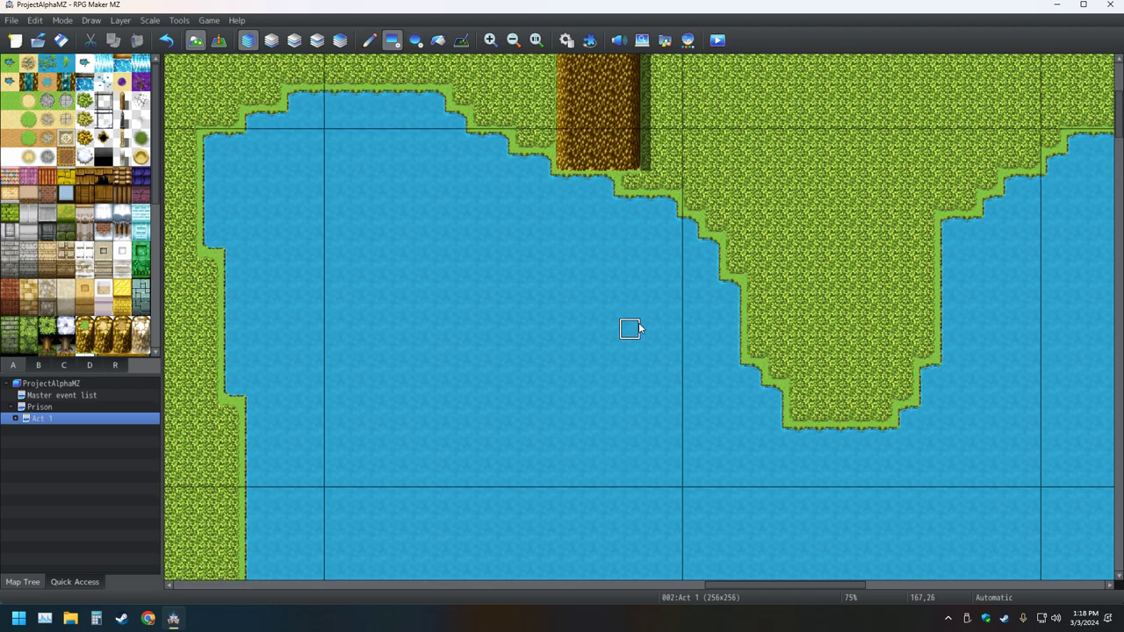
pyautogui.moveTo(617, 272); pyautogui.dragTo(560, 277)
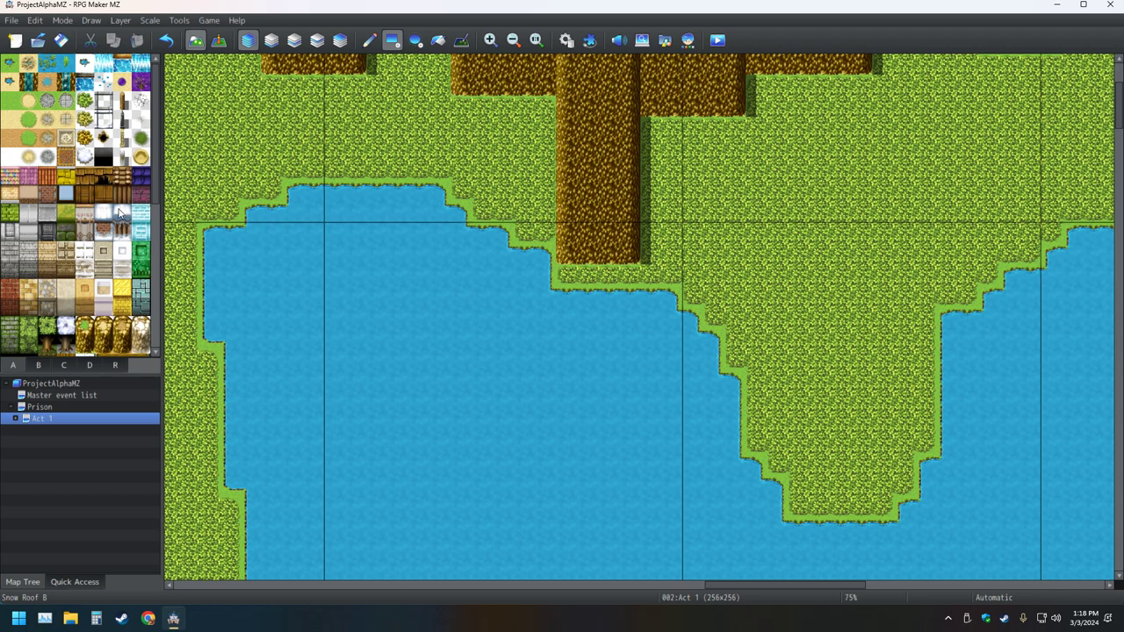
# Try covering the whole cliff column with Waterfall A tiles down into the lake, and check the result on Layers 4 and 1
pyautogui.click(103, 63)
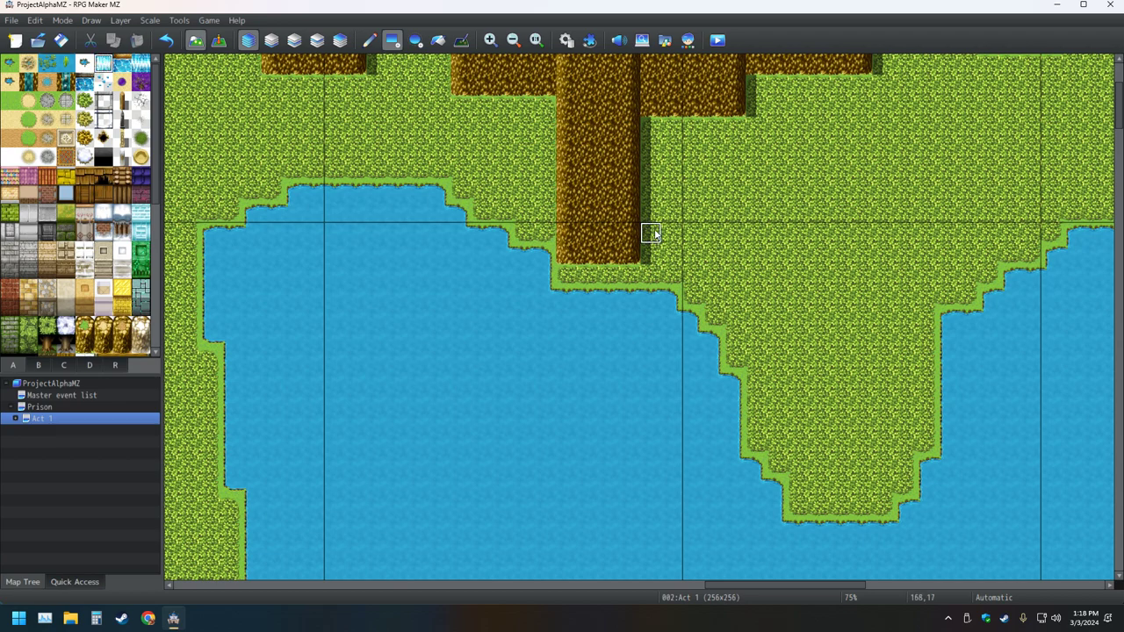
pyautogui.scroll(3, 624, 218)
pyautogui.click(570, 127)
pyautogui.moveTo(570, 127)
pyautogui.mouseDown()
pyautogui.moveTo(609, 136)
pyautogui.moveTo(629, 209)
pyautogui.moveTo(642, 344)
pyautogui.moveTo(629, 378)
pyautogui.mouseUp()
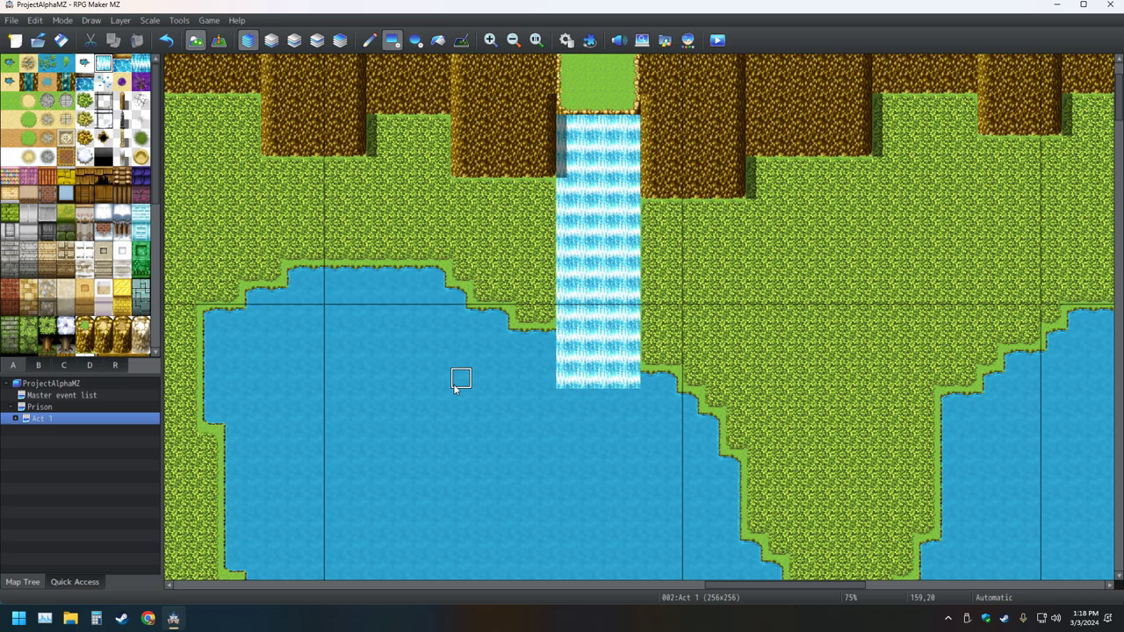
pyautogui.click(342, 40)
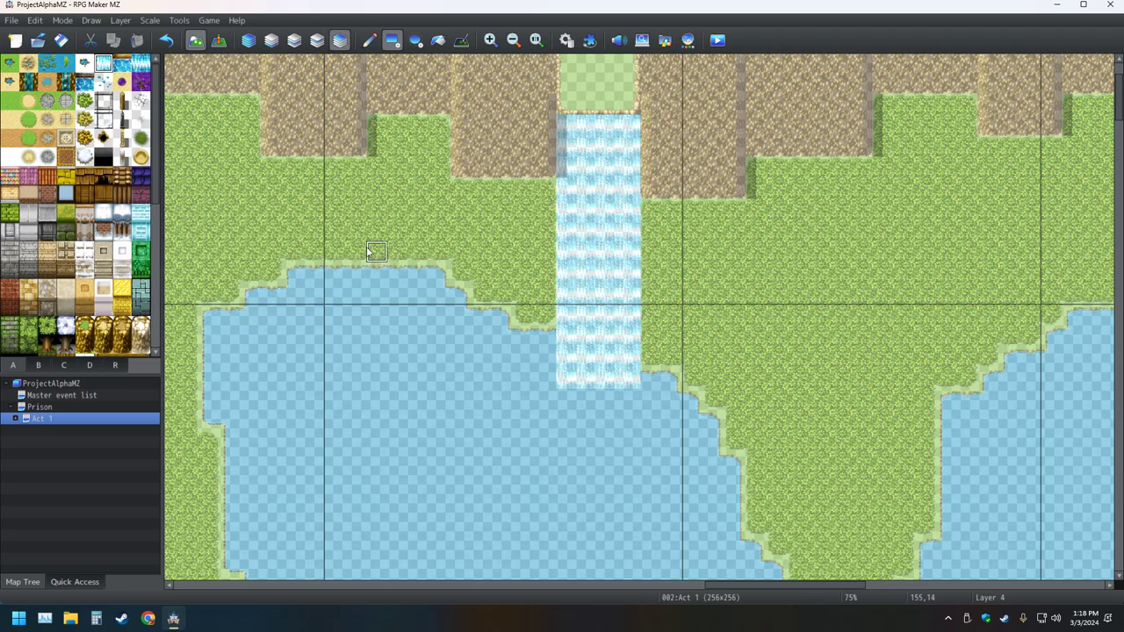
pyautogui.click(271, 40)
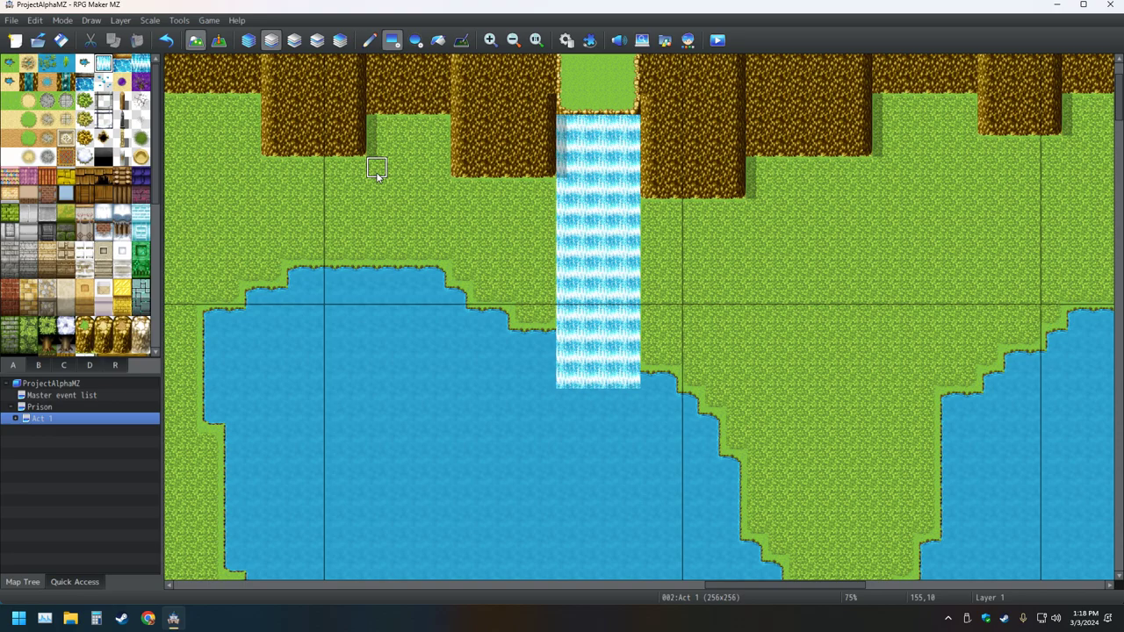
pyautogui.click(250, 42)
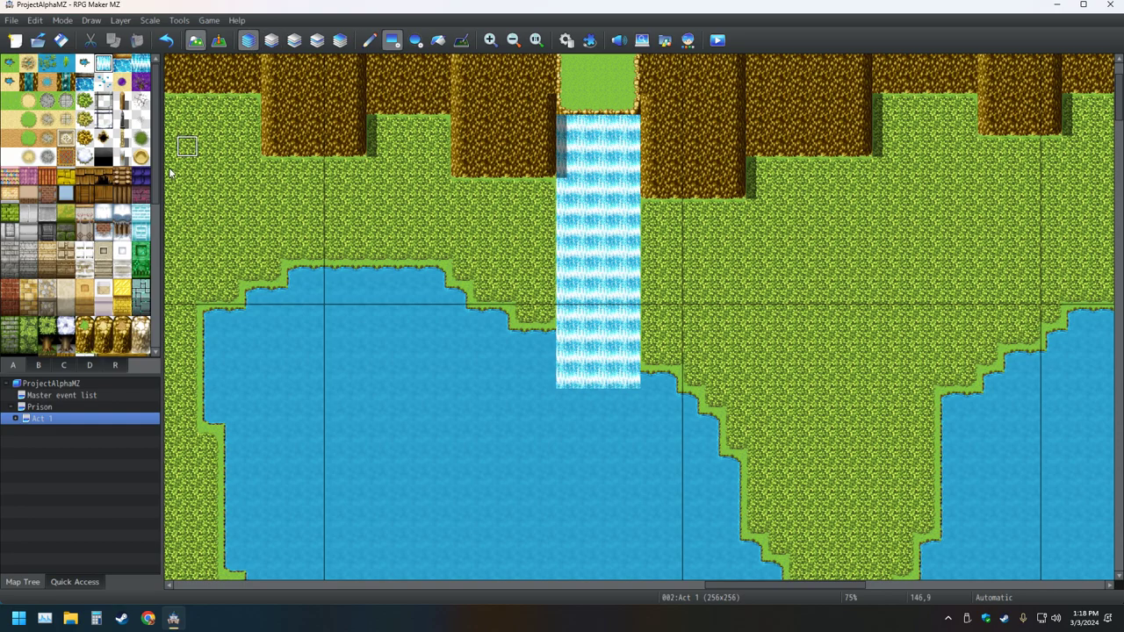
# Undo the waterfall and place a black arched opening tile at the base of the cliff column
pyautogui.click(39, 363)
pyautogui.scroll(-3, 104, 315)
pyautogui.click(123, 280)
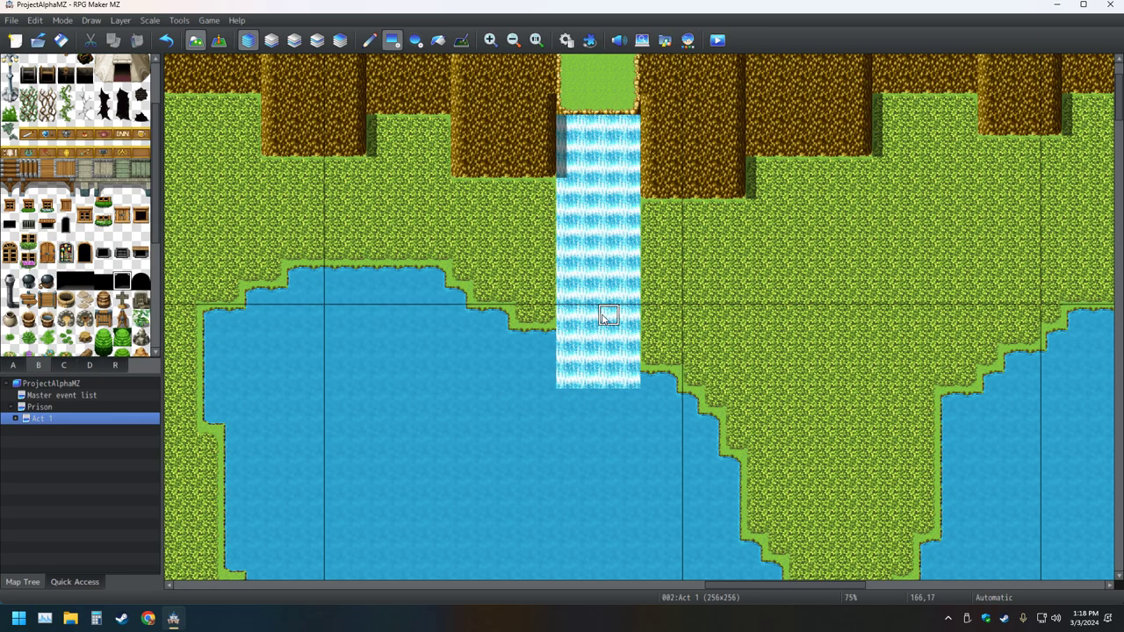
pyautogui.click(165, 40)
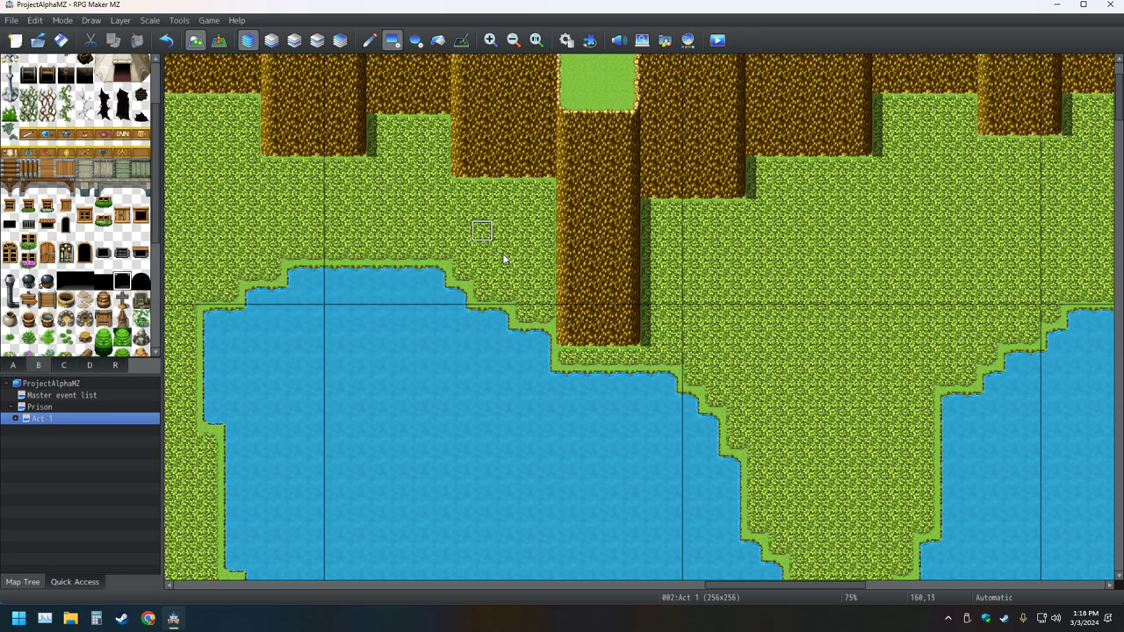
pyautogui.click(609, 340)
# Place a single Waterfall A tile over the arched opening at the base of the cliff column
pyautogui.scroll(2, 112, 225)
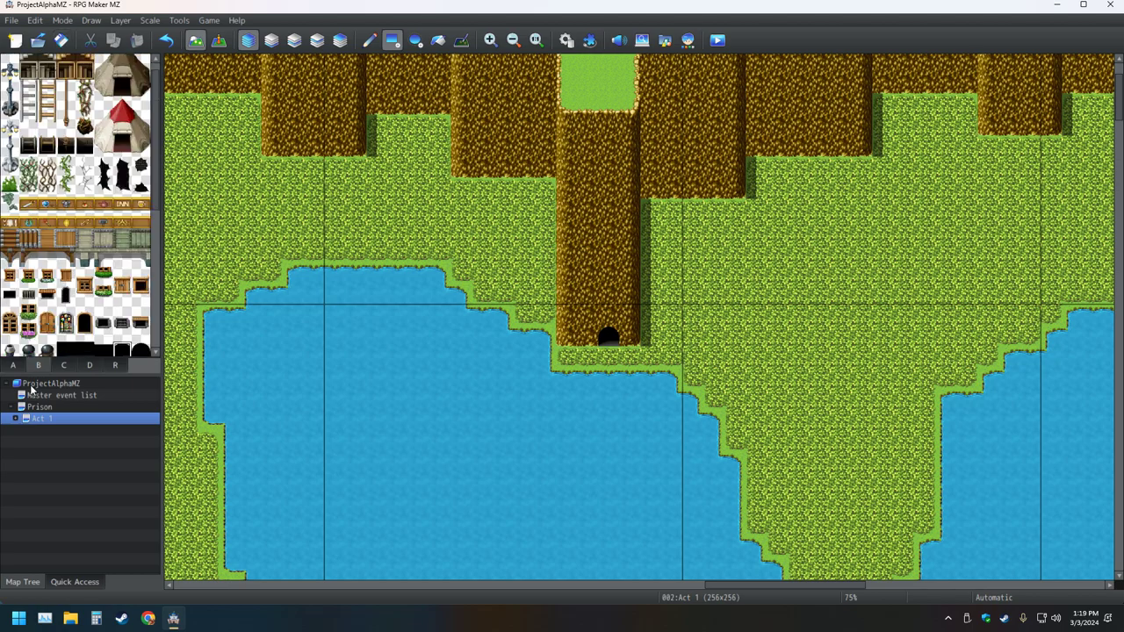
pyautogui.click(14, 366)
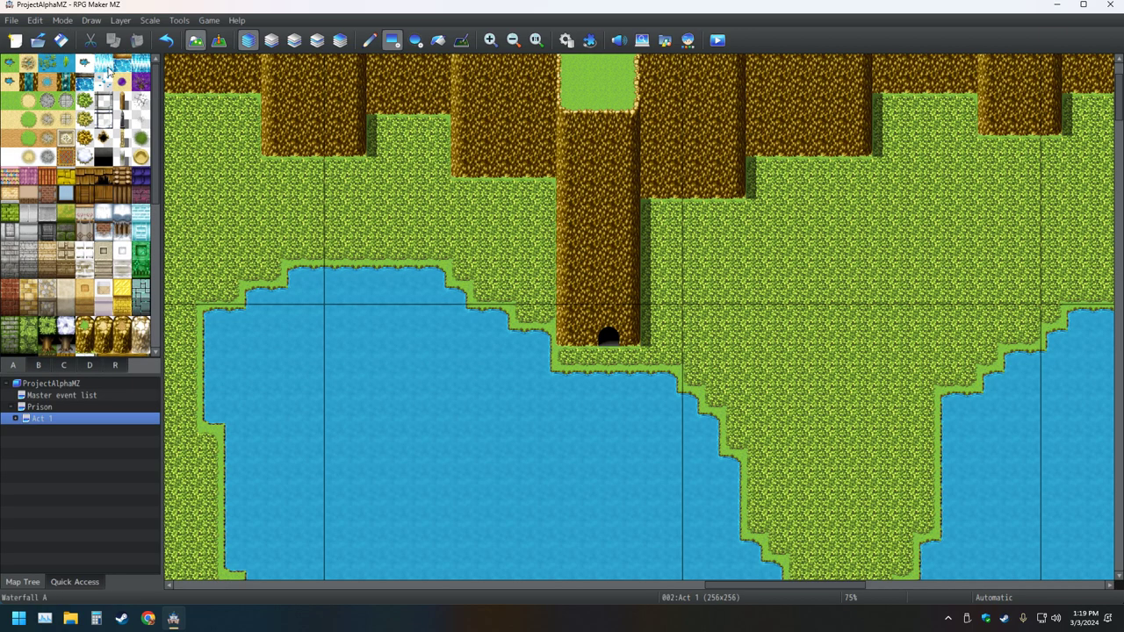
pyautogui.click(609, 337)
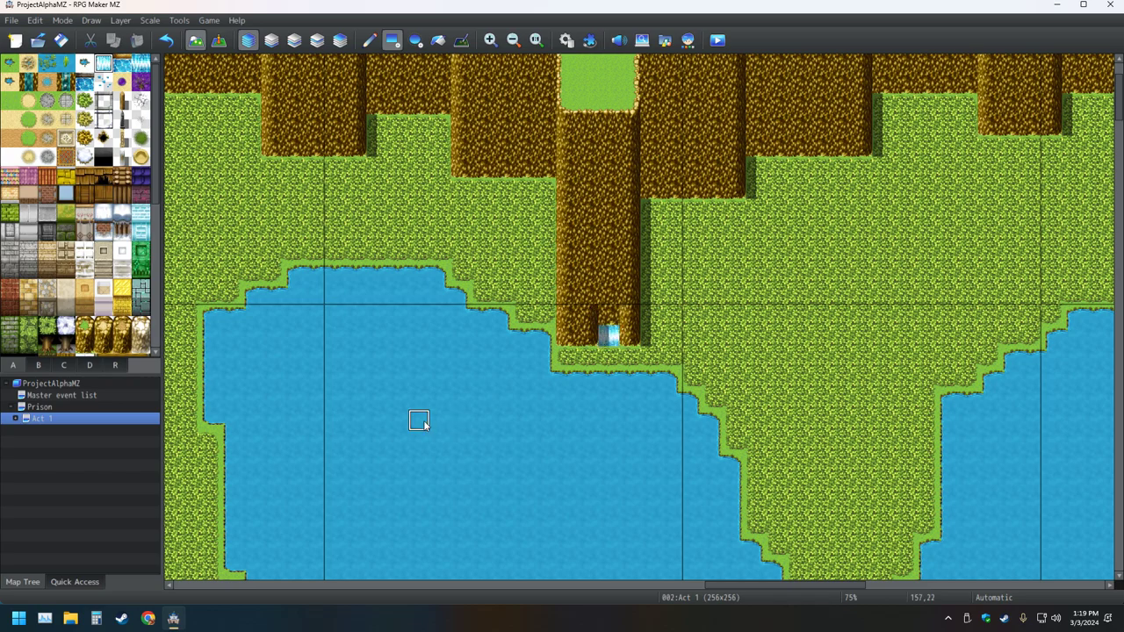
# Inspect the cliff opening on the individual layers, and undo the waterfall and arched opening tiles at its base
pyautogui.click(340, 41)
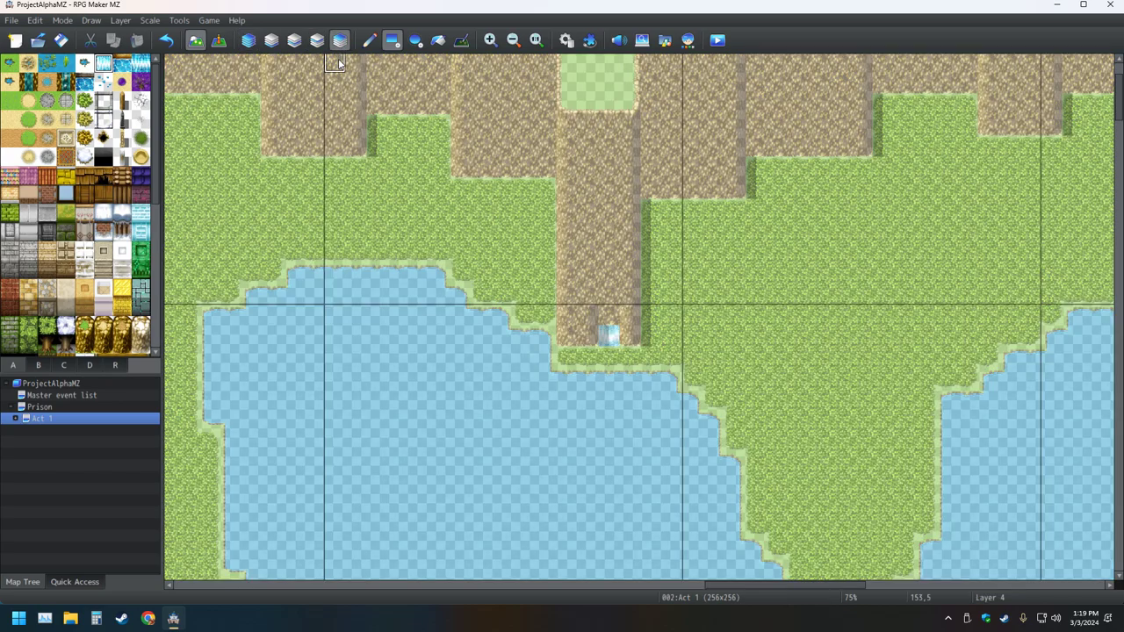
pyautogui.click(315, 44)
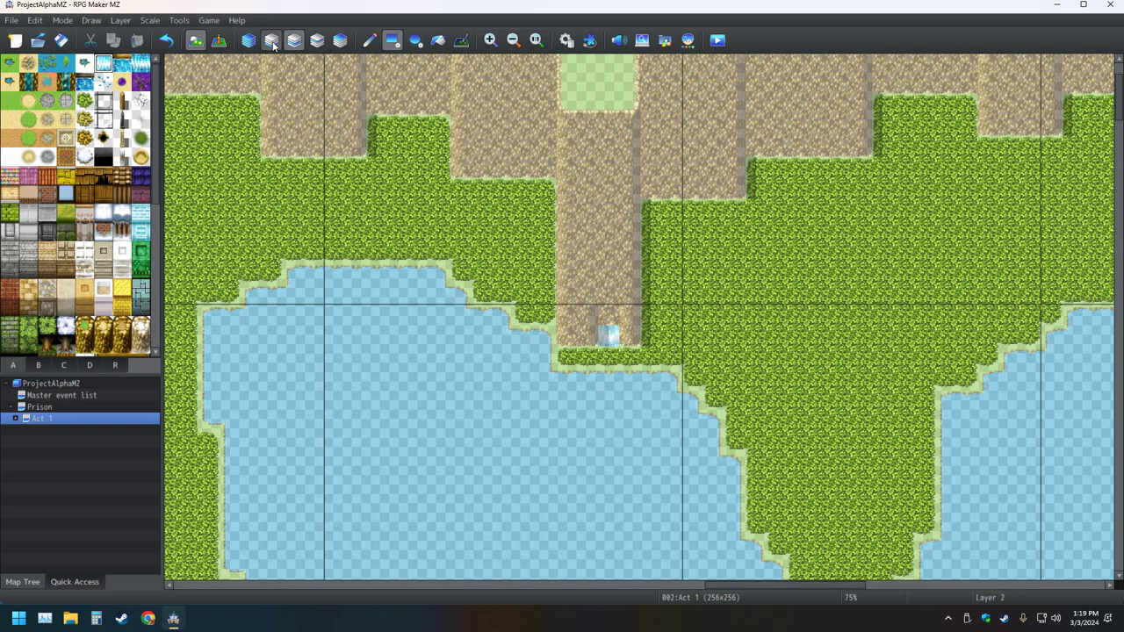
pyautogui.click(271, 40)
pyautogui.click(249, 40)
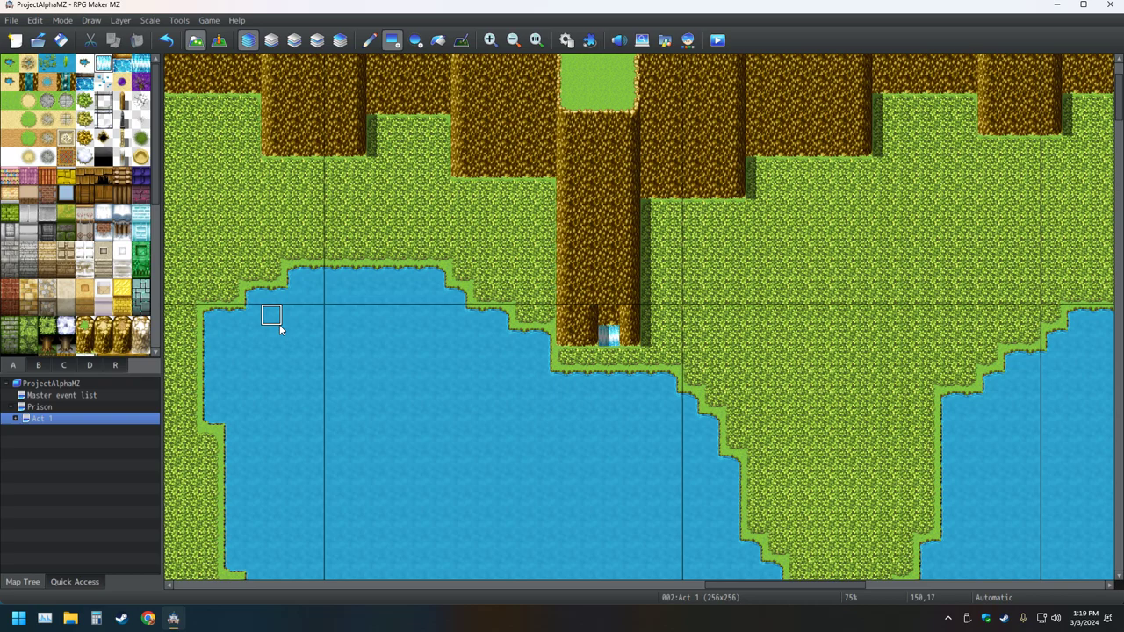
pyautogui.hotkey('ctrl', 'z')
pyautogui.hotkey('ctrl', 'z')
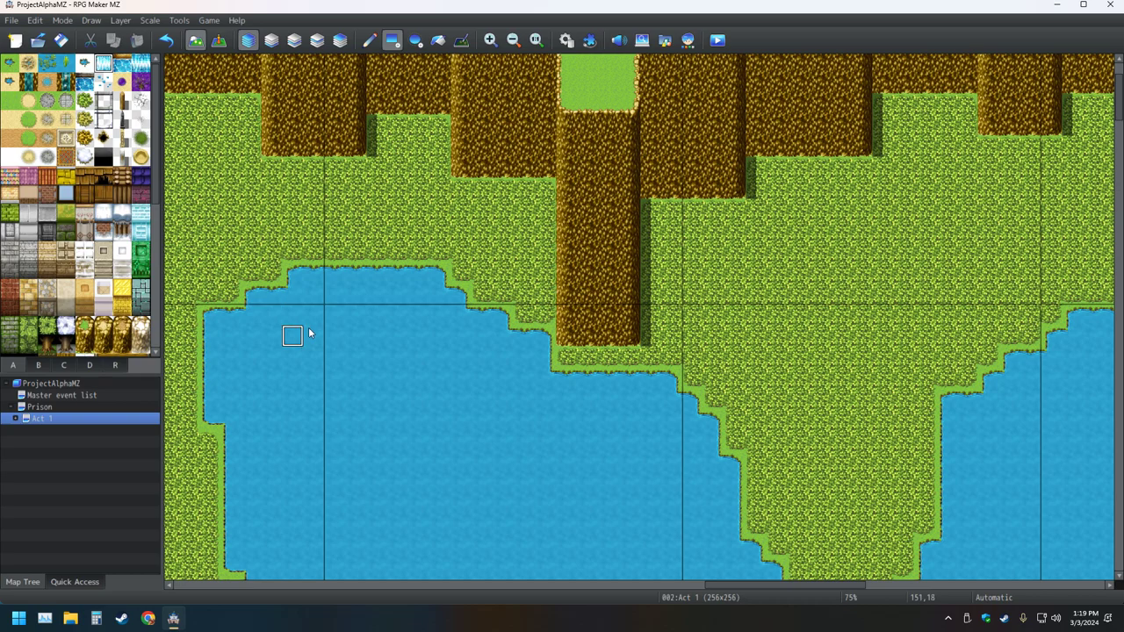
# Try placing a Waterfall A tile with the black arched opening over it at the cliff column's base, and undo both
pyautogui.click(609, 334)
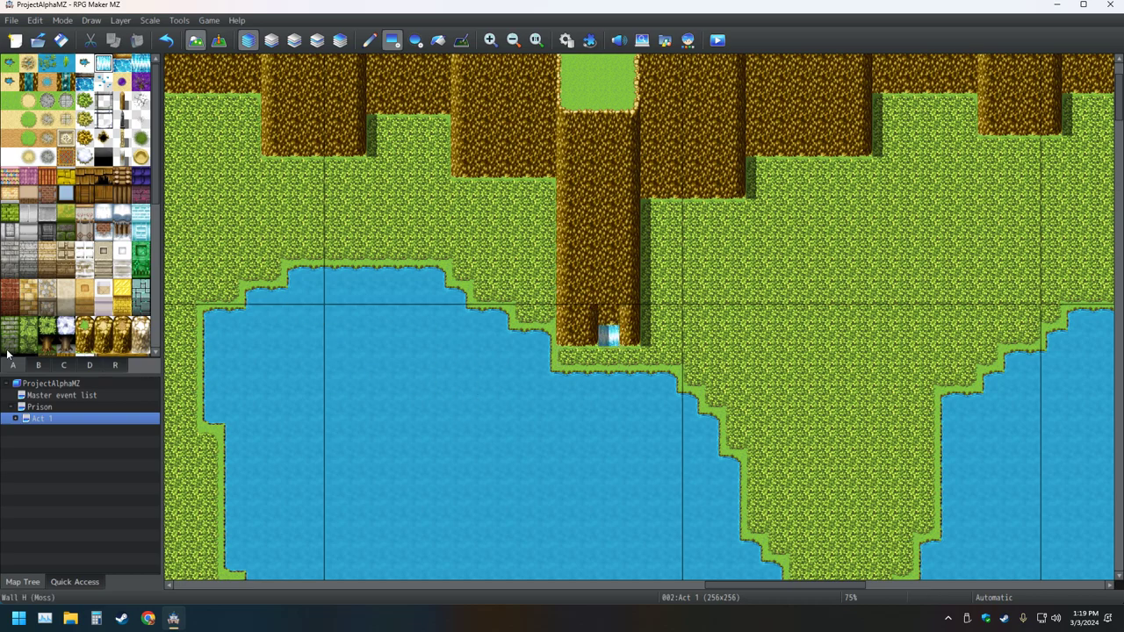
pyautogui.click(37, 365)
pyautogui.click(609, 336)
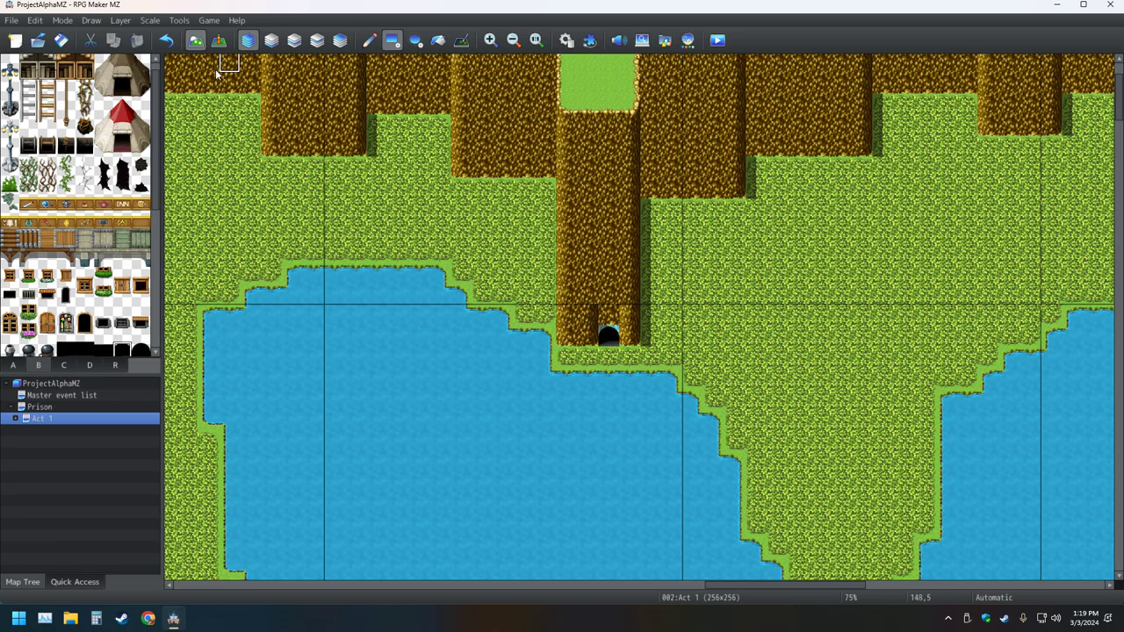
pyautogui.click(166, 40)
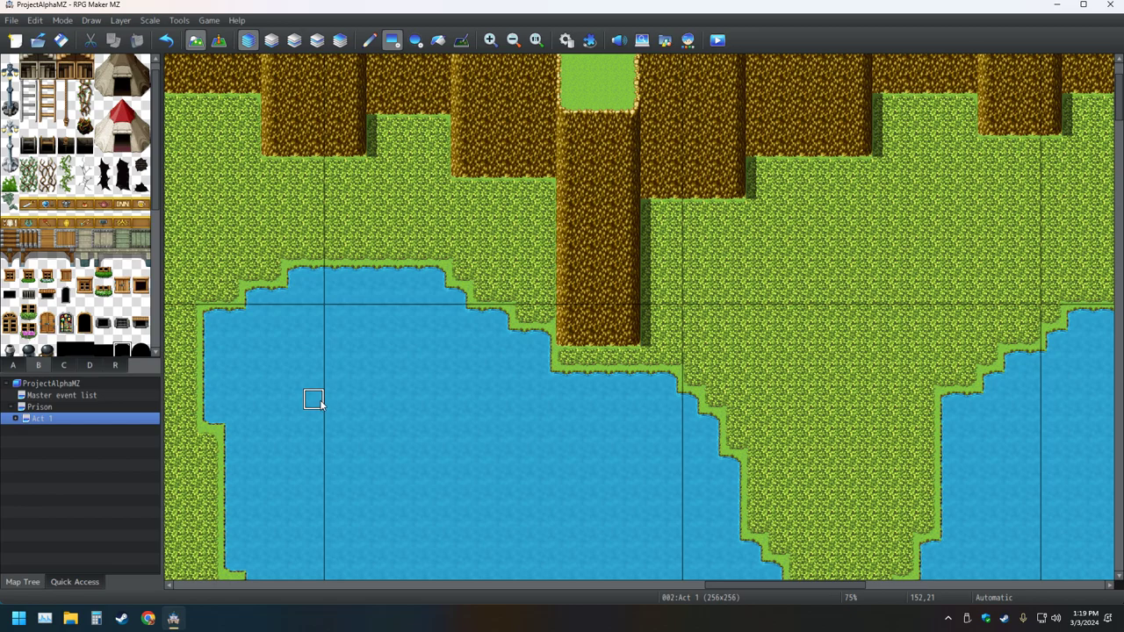
# Try combining the black arched opening on Layer 4 with a Waterfall A tile on Layer 1 at the cliff column's base, and undo both
pyautogui.click(340, 40)
pyautogui.click(618, 343)
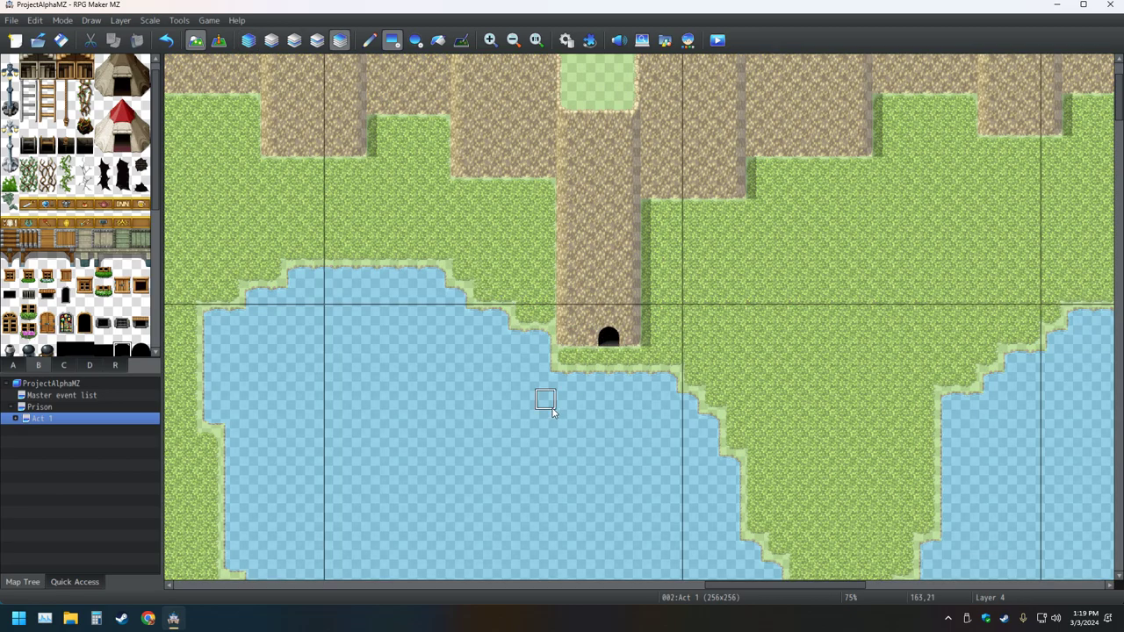
pyautogui.click(13, 366)
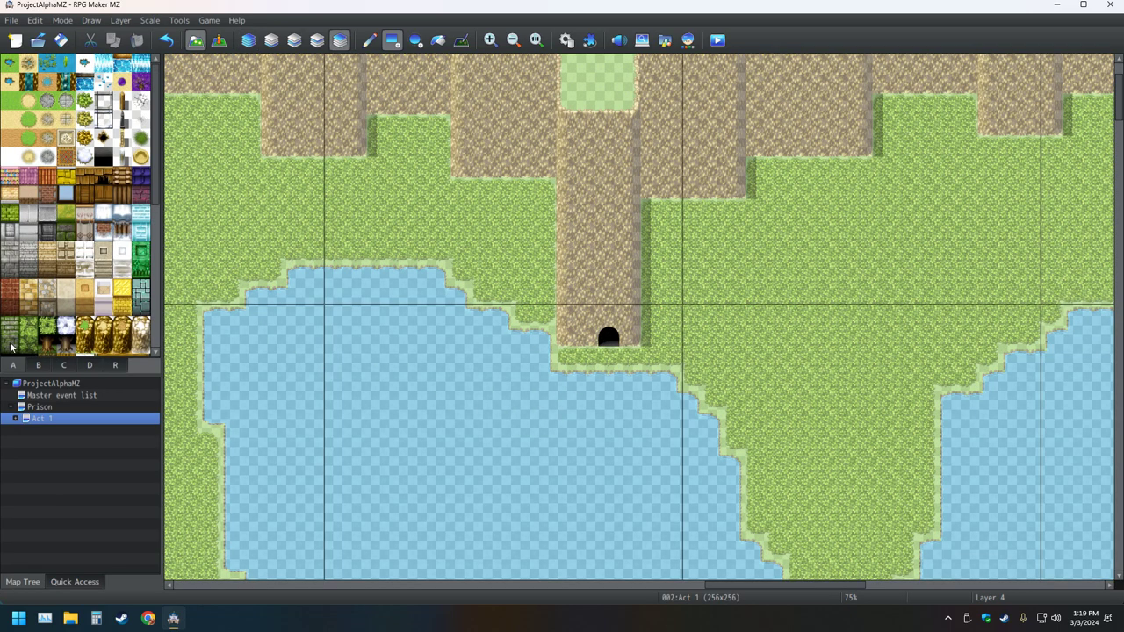
pyautogui.click(271, 39)
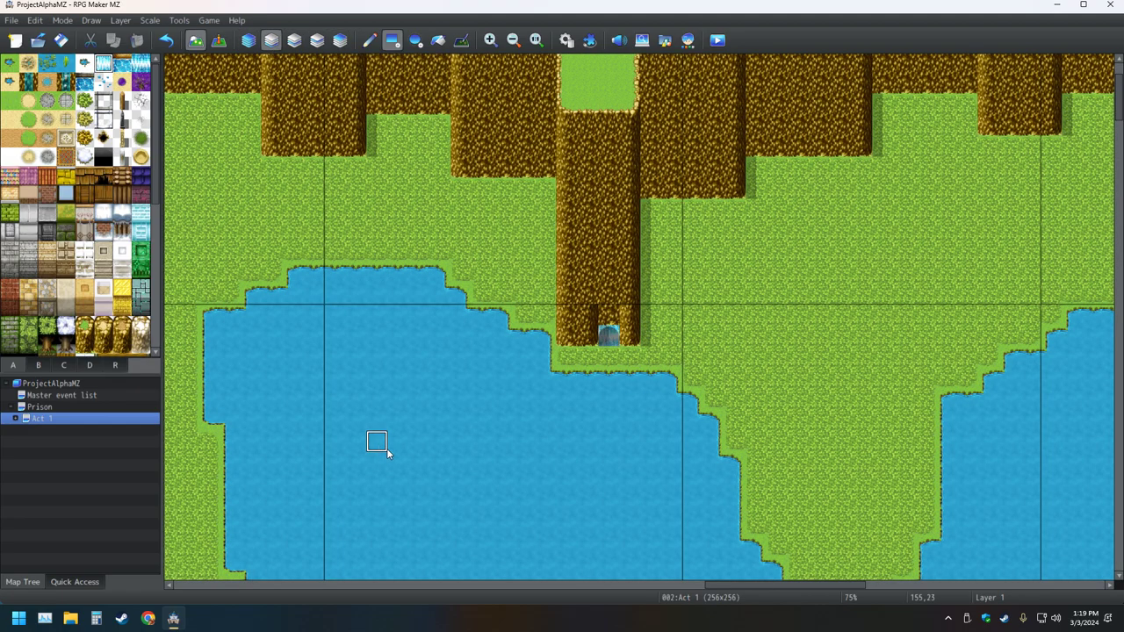
pyautogui.click(248, 41)
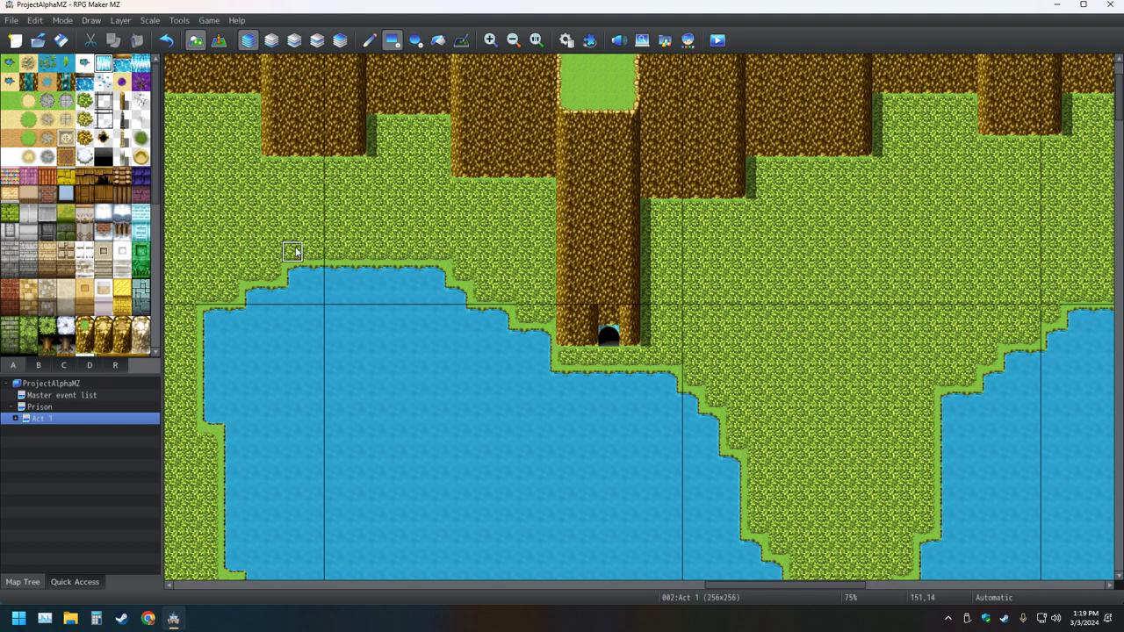
pyautogui.click(173, 46)
pyautogui.click(175, 46)
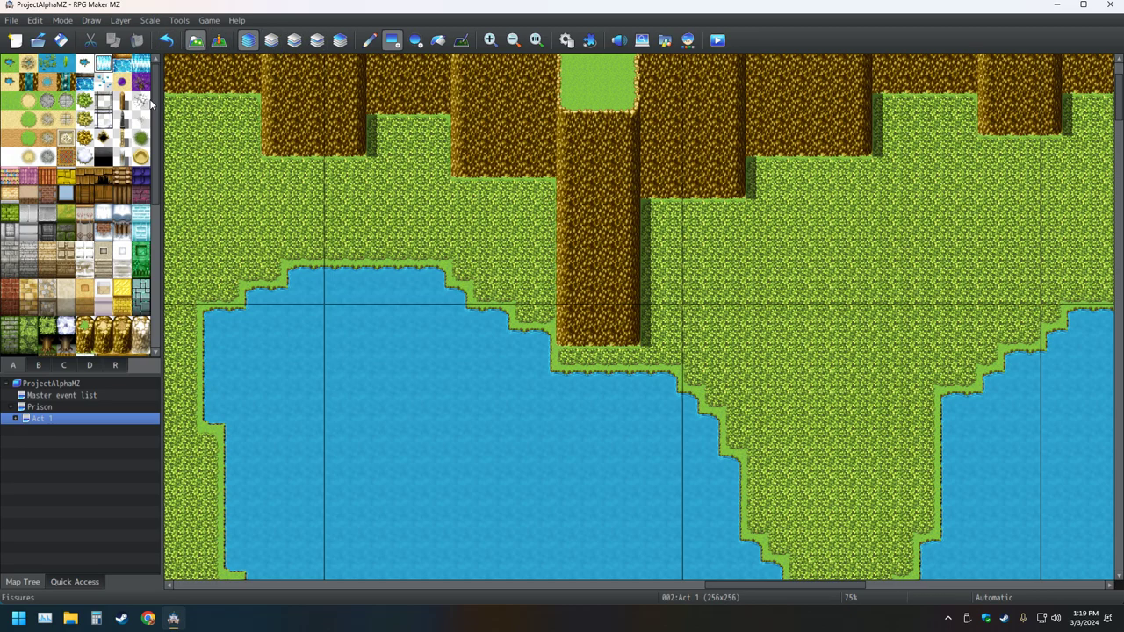
# Place a Waterfall A tile on Layer 4 at the cliff column's base and the black arched opening beneath it from Layer 1
pyautogui.click(340, 39)
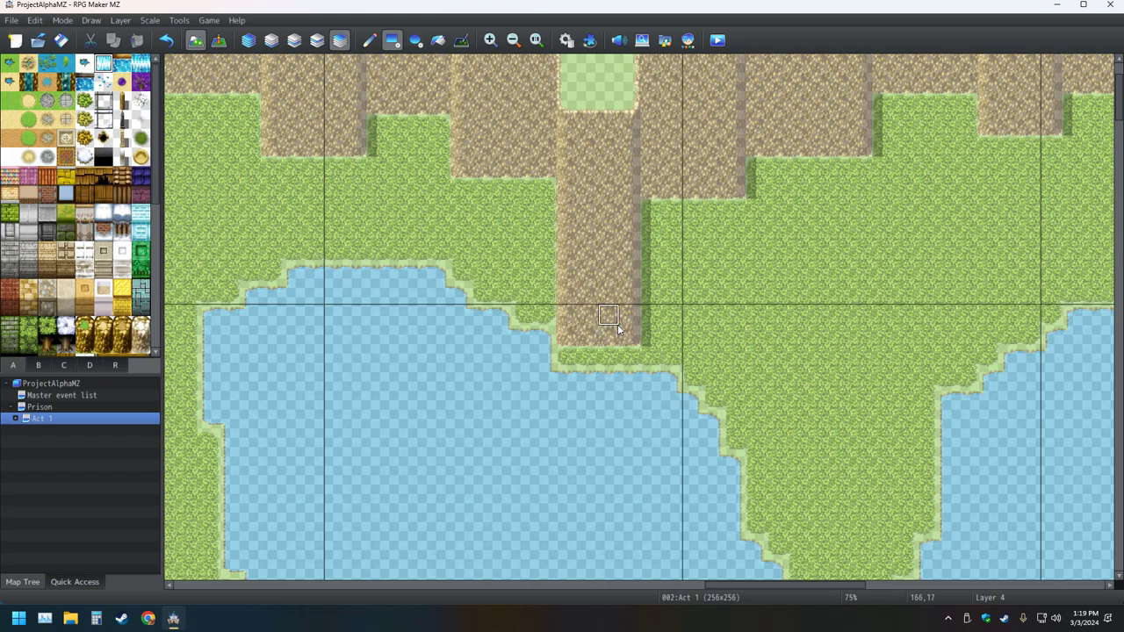
pyautogui.click(609, 337)
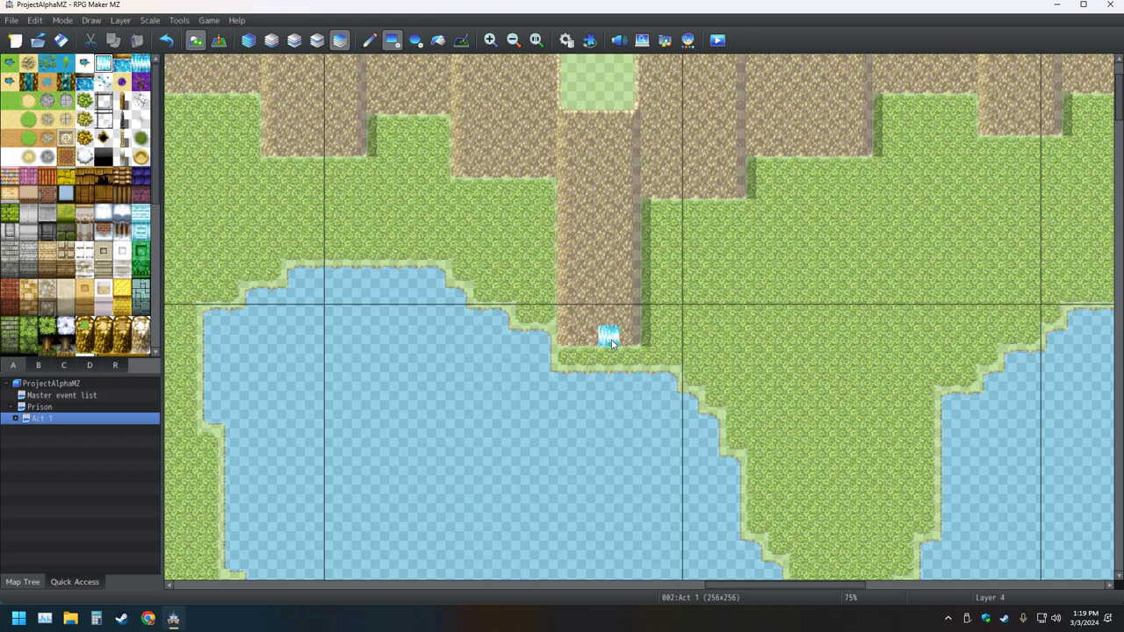
pyautogui.click(294, 39)
pyautogui.click(272, 40)
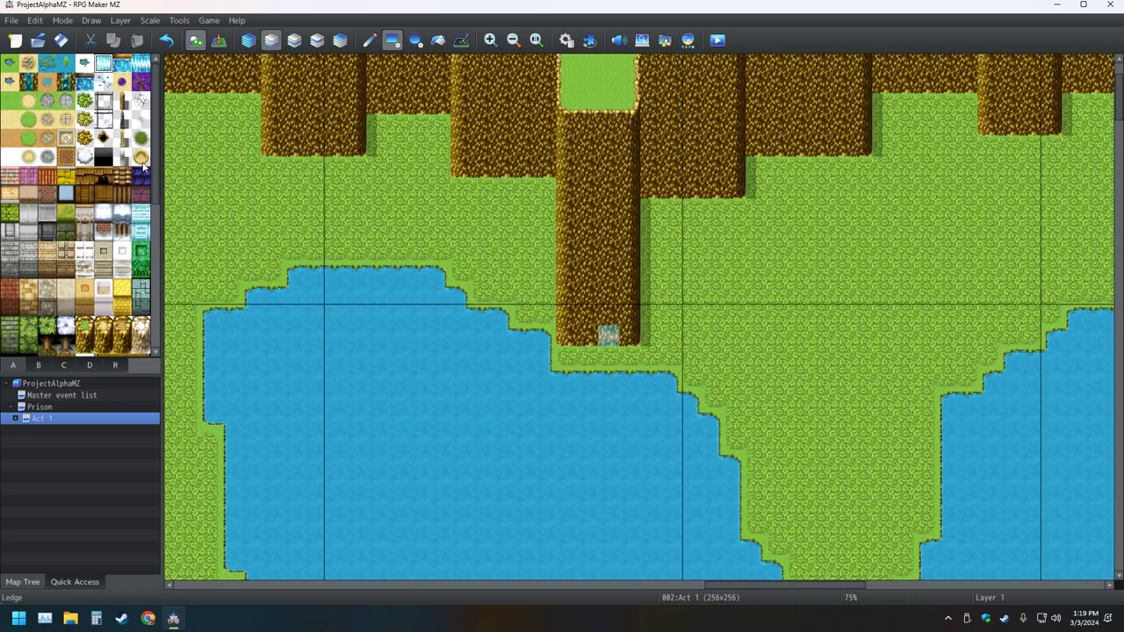
pyautogui.click(38, 365)
pyautogui.click(123, 348)
pyautogui.click(609, 318)
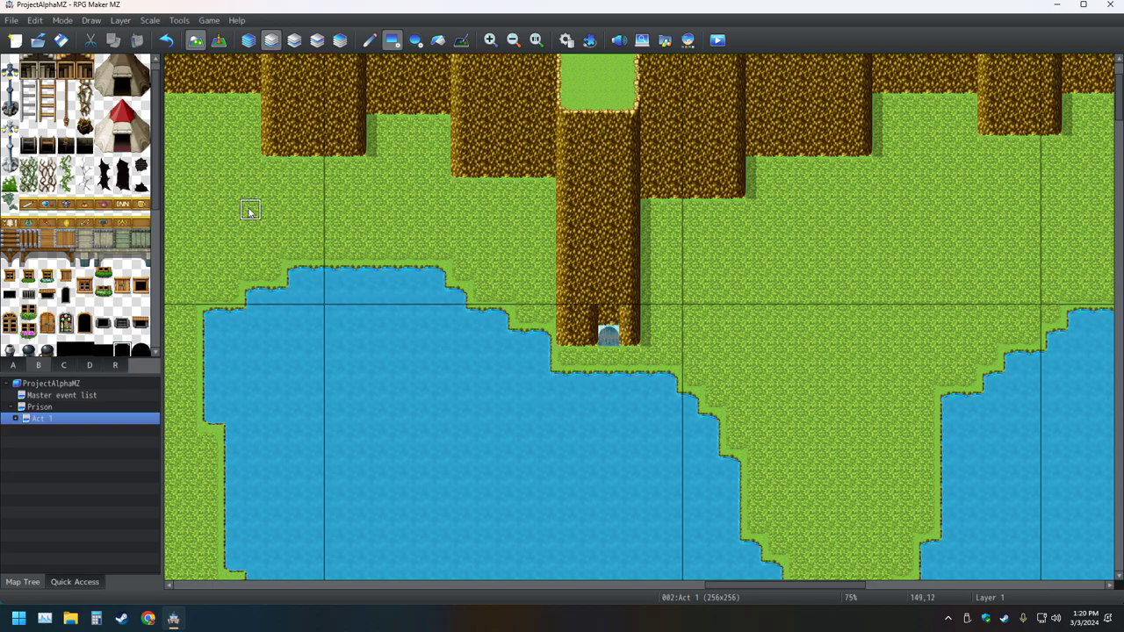
pyautogui.click(248, 39)
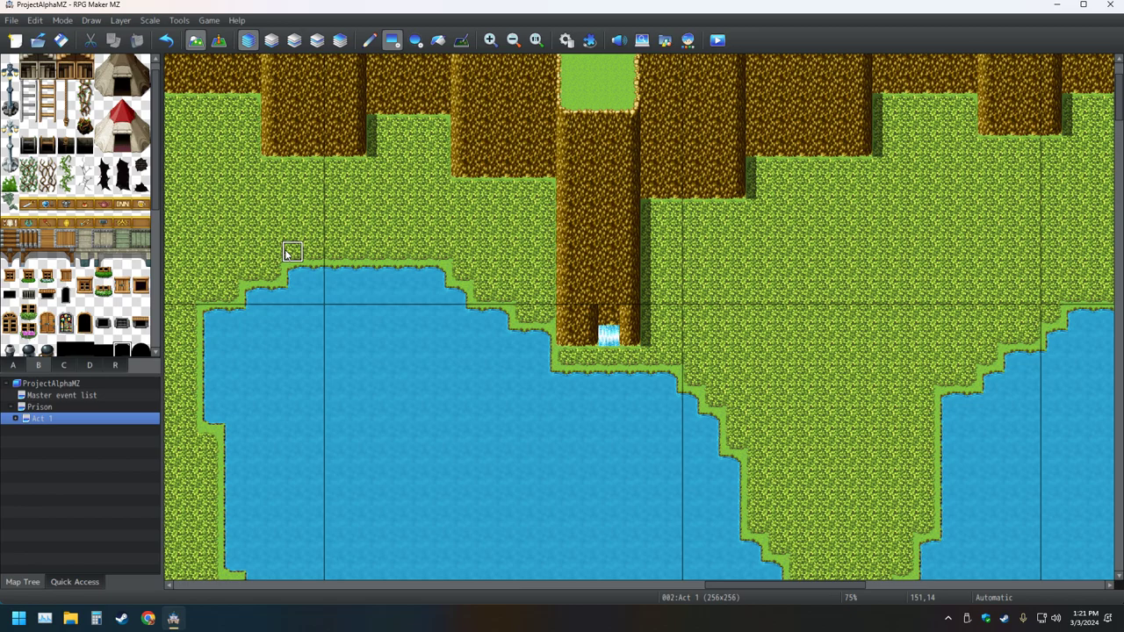
# Try flood-filling the cliff wall with Waterfall A tiles, and undo the fill
pyautogui.click(438, 39)
pyautogui.click(18, 365)
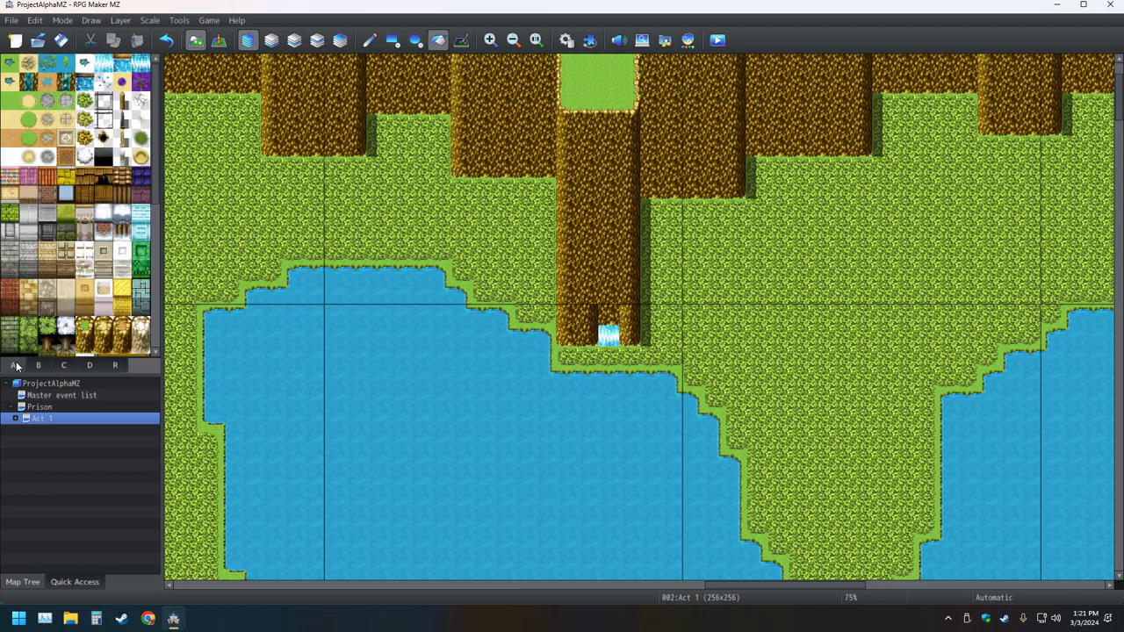
pyautogui.click(105, 65)
pyautogui.click(567, 255)
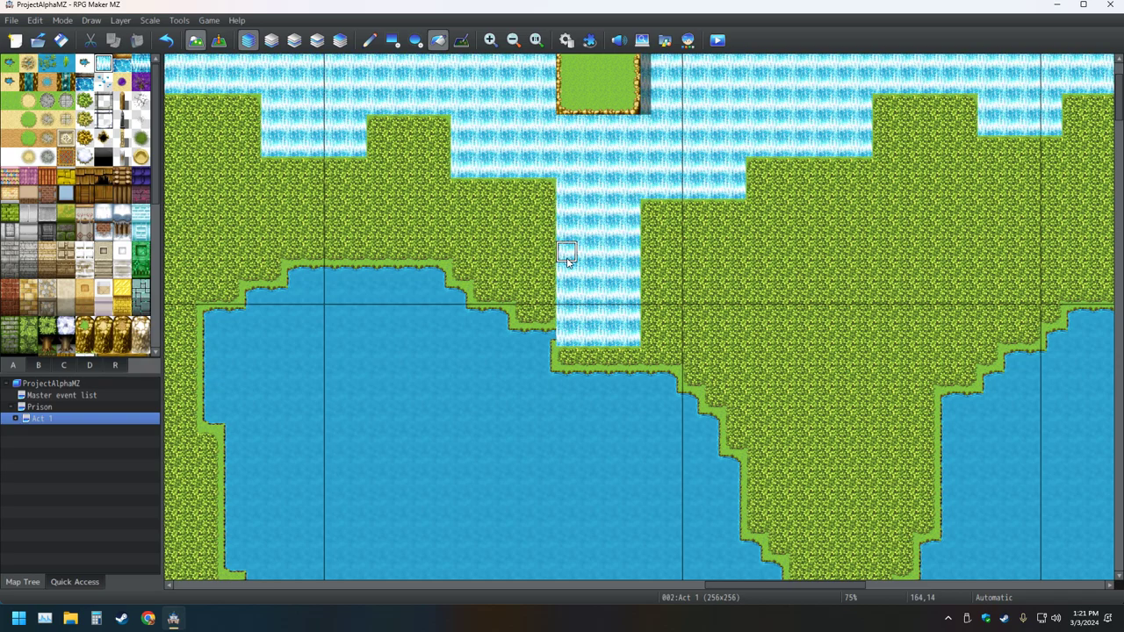
pyautogui.click(166, 39)
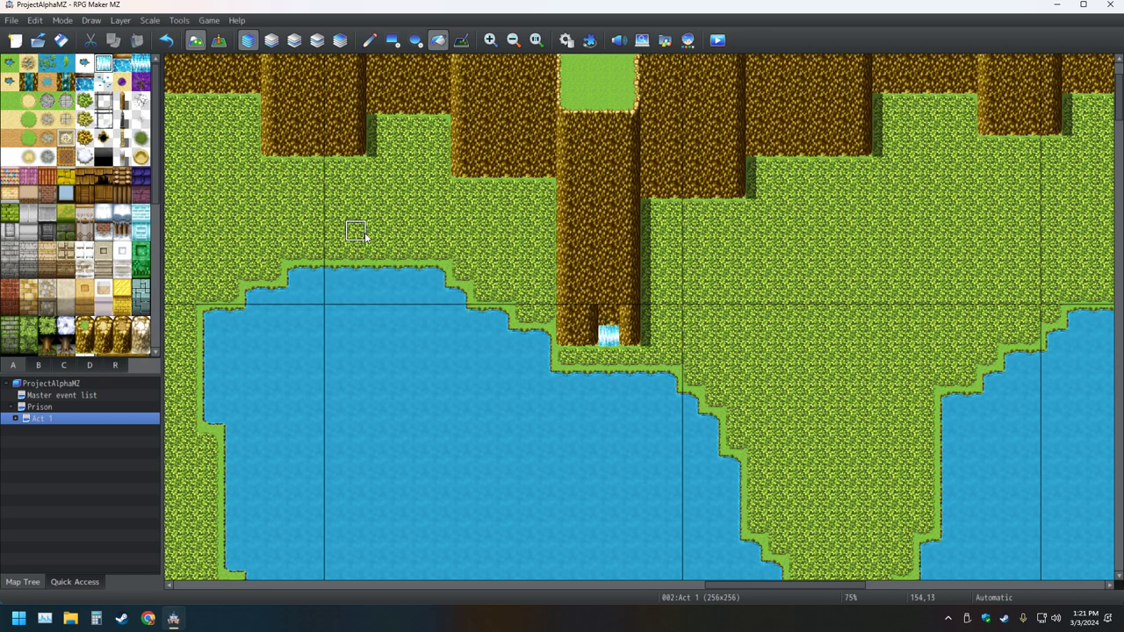
# Try covering the cliff column with rectangles of Waterfall A tiles, and undo them
pyautogui.click(395, 41)
pyautogui.moveTo(622, 341); pyautogui.dragTo(562, 334)
pyautogui.moveTo(627, 316); pyautogui.dragTo(573, 128)
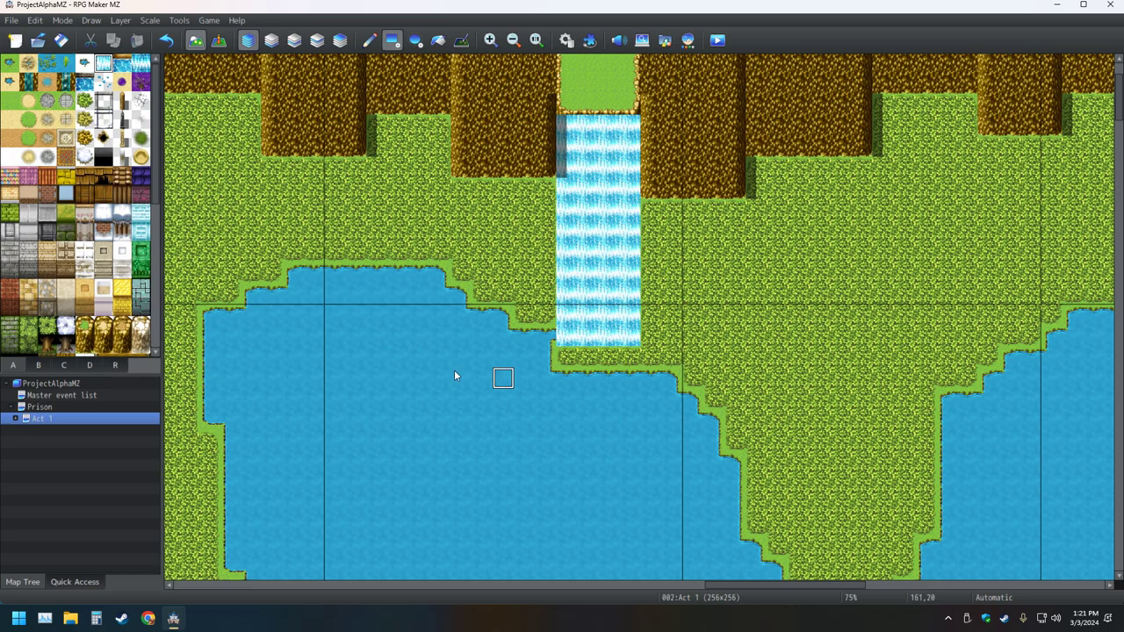
pyautogui.click(166, 40)
pyautogui.click(166, 39)
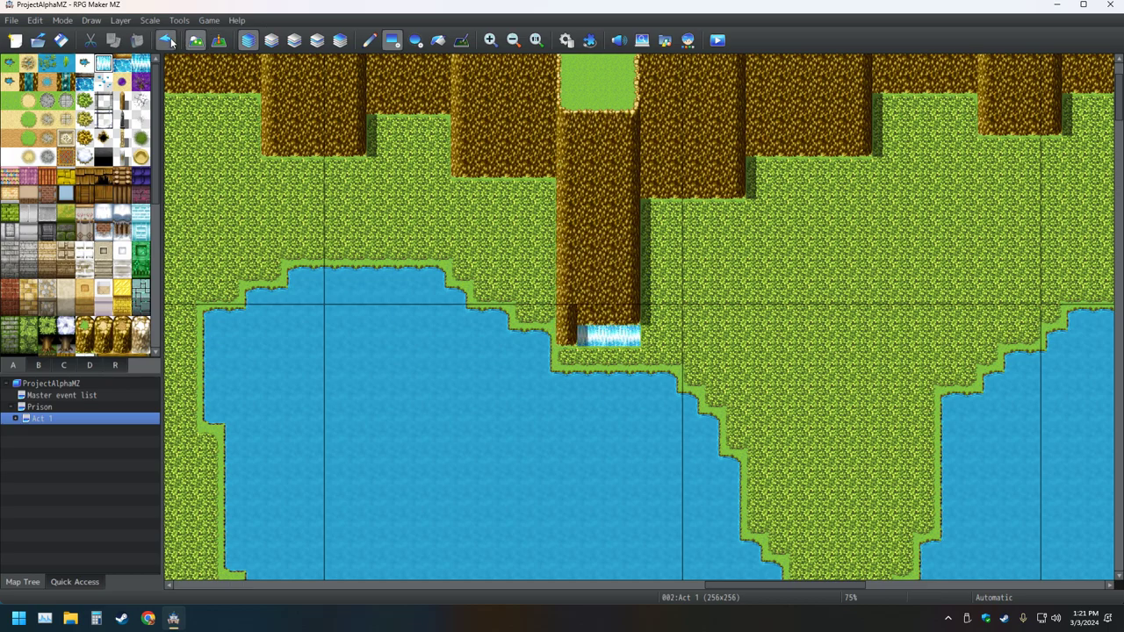
pyautogui.click(171, 41)
pyautogui.click(170, 41)
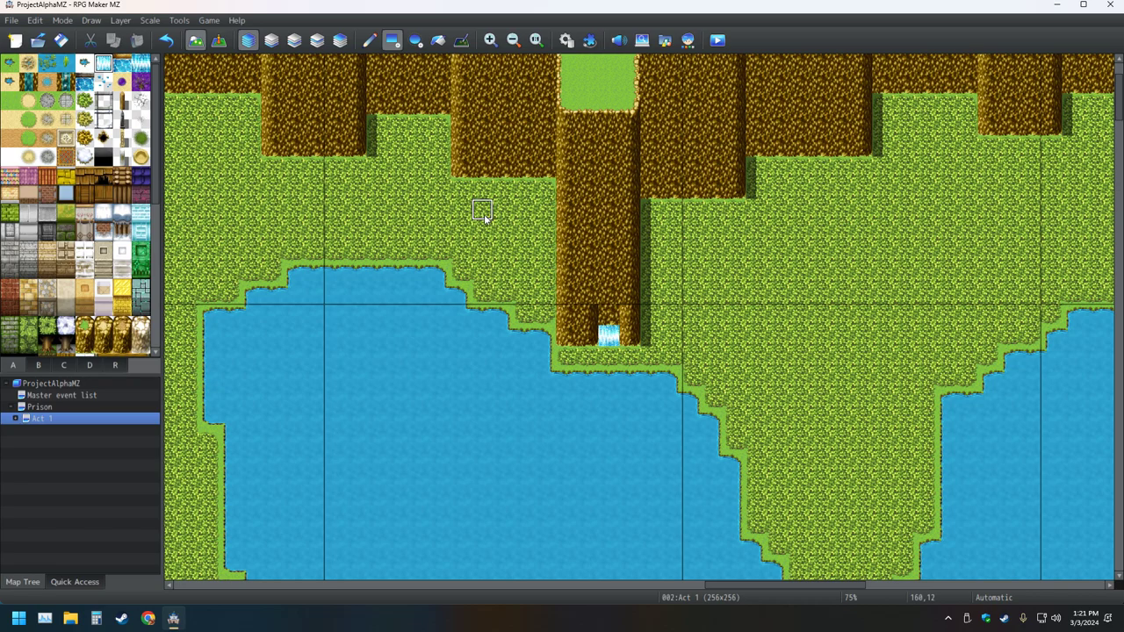
# Toggle the passage setting of the Waterfall A tile in the database's Outside tileset and save the change
pyautogui.click(567, 40)
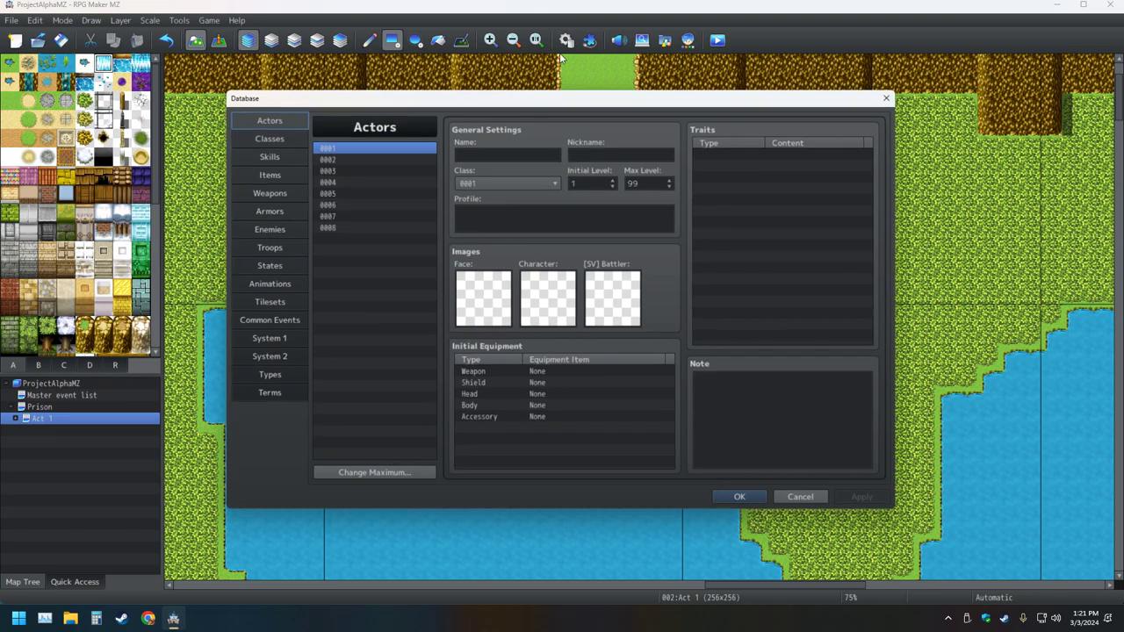
pyautogui.click(279, 304)
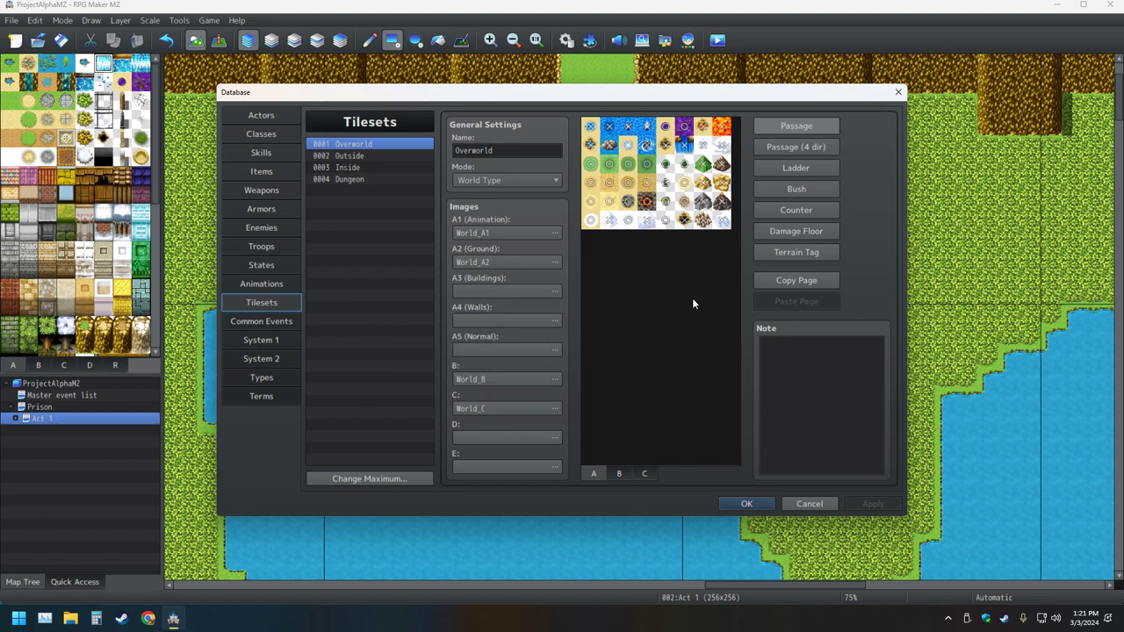
pyautogui.click(356, 156)
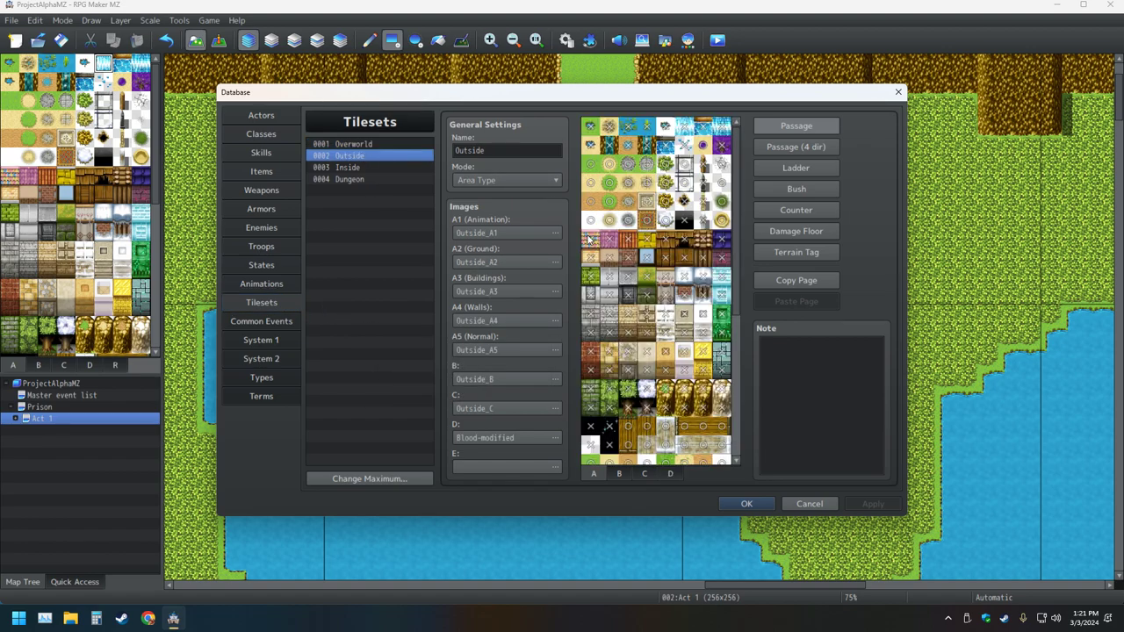
pyautogui.click(788, 126)
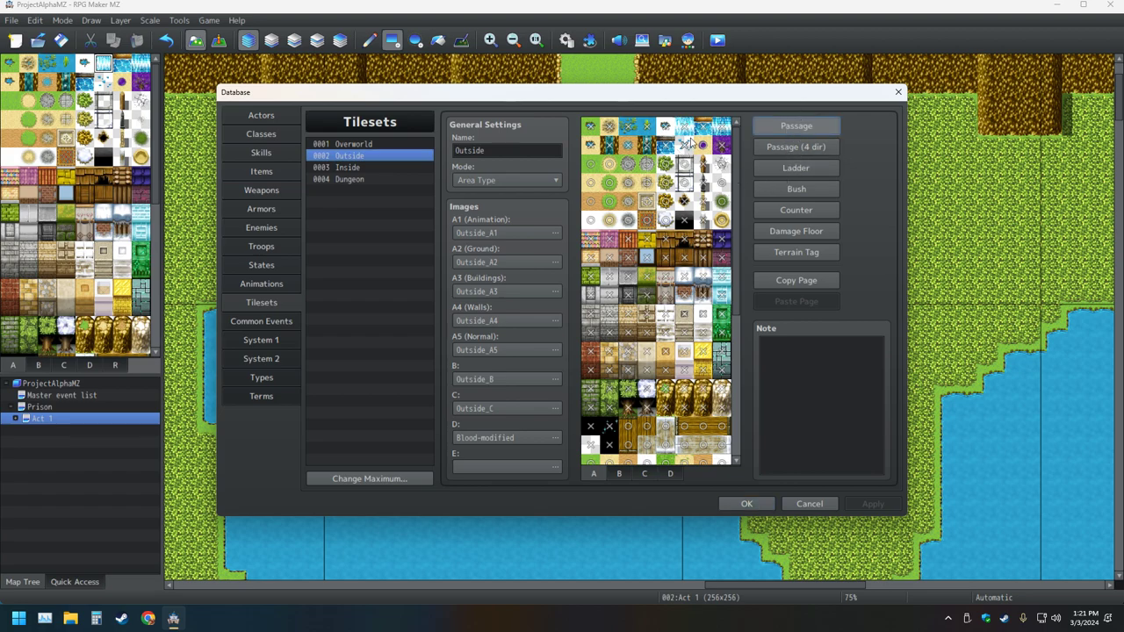
pyautogui.click(686, 126)
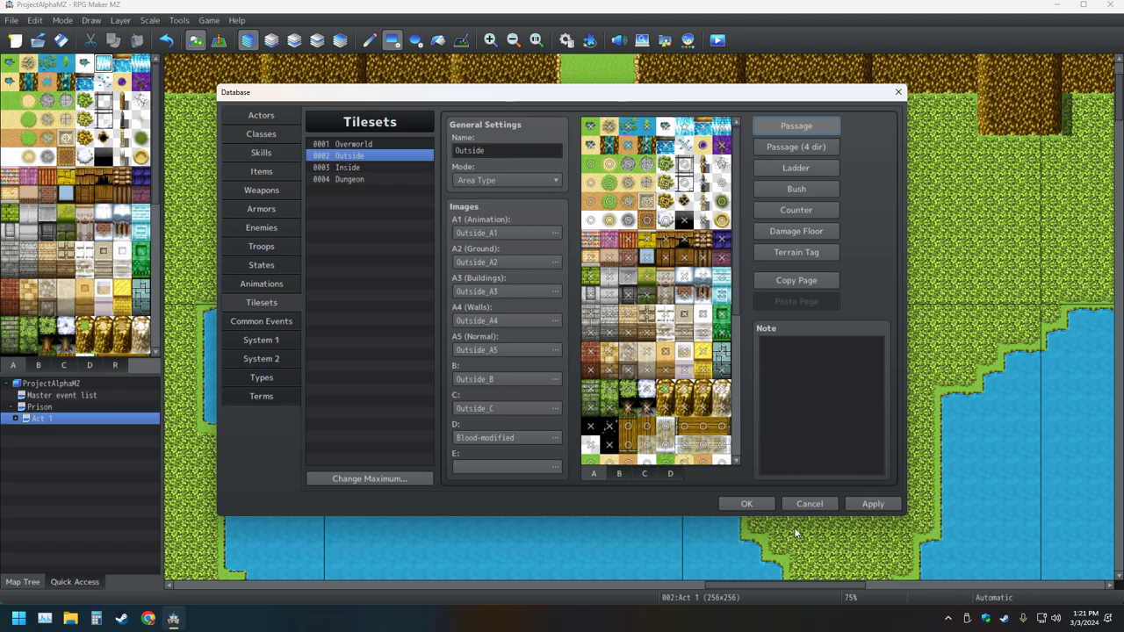
pyautogui.click(745, 506)
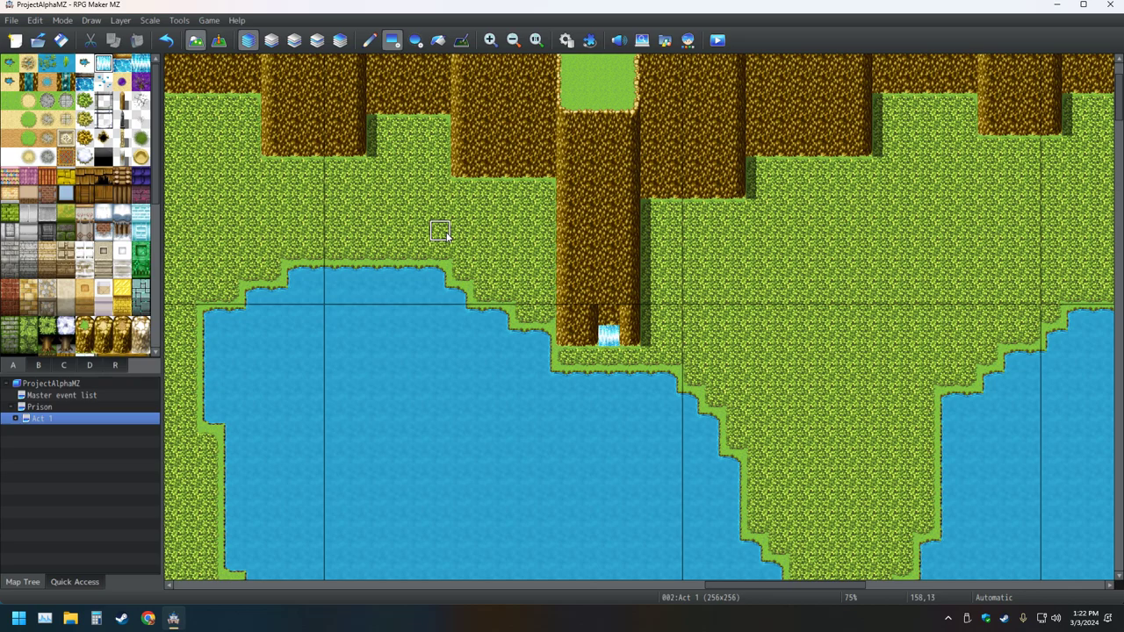
# Examine the first actor's face and character images in the database, and close it without changes
pyautogui.click(567, 40)
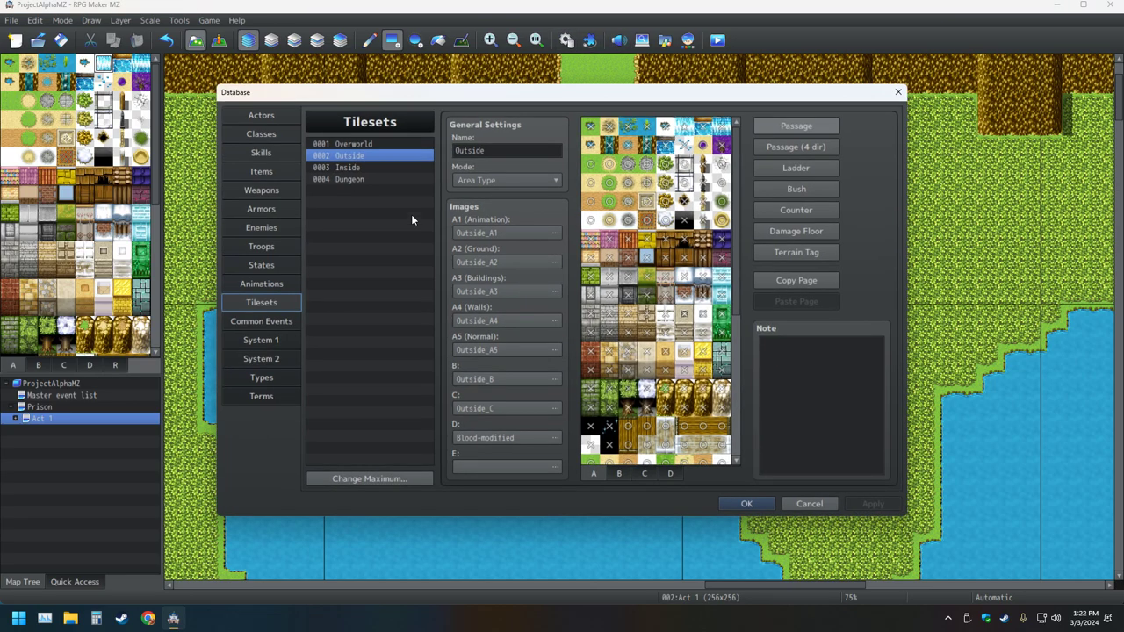
pyautogui.click(287, 136)
pyautogui.click(280, 118)
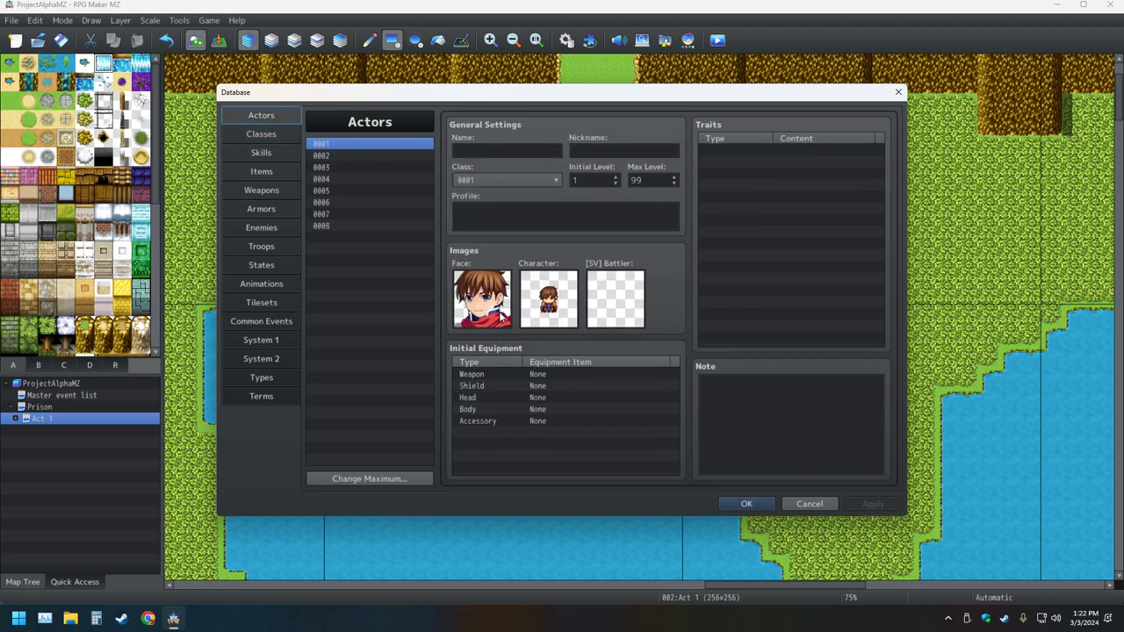
pyautogui.click(898, 93)
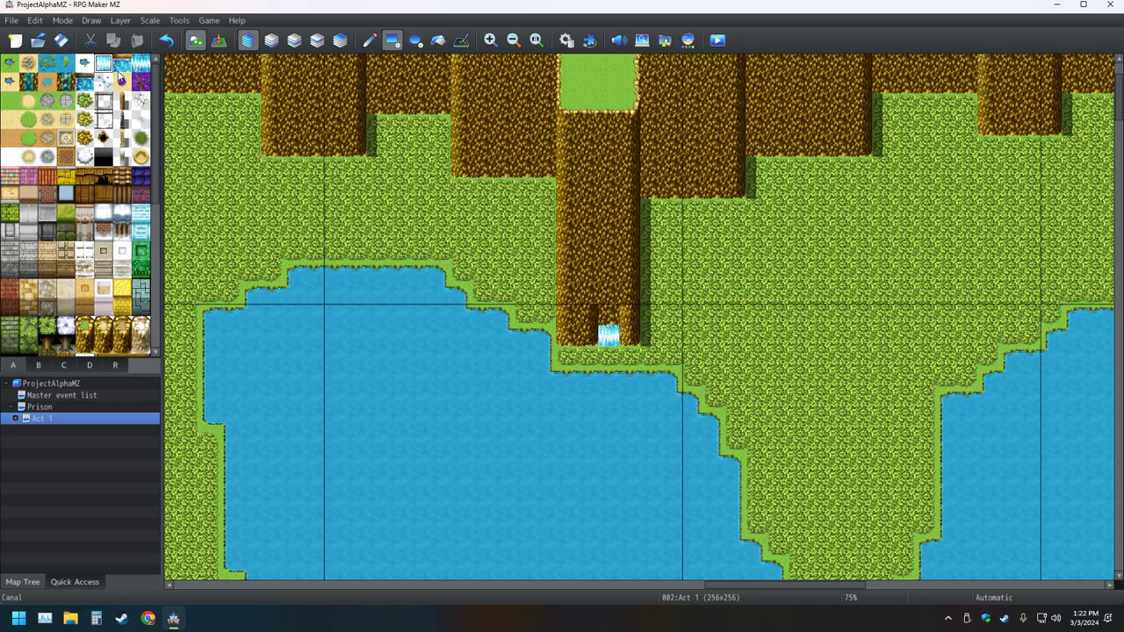
# Cover the cliff column and the grass strip beneath it with Waterfall A tiles down to the lake, and switch to event editing
pyautogui.moveTo(631, 335)
pyautogui.mouseDown()
pyautogui.moveTo(567, 334)
pyautogui.moveTo(619, 295)
pyautogui.moveTo(589, 289)
pyautogui.moveTo(569, 243)
pyautogui.moveTo(570, 123)
pyautogui.mouseUp()
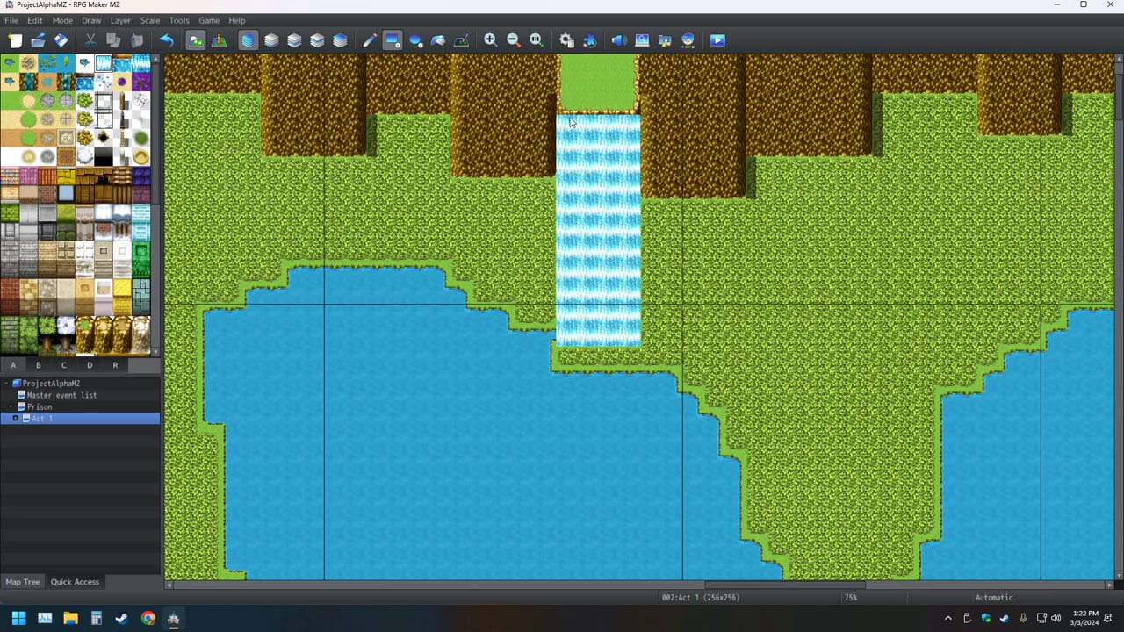
pyautogui.click(630, 354)
pyautogui.click(597, 359)
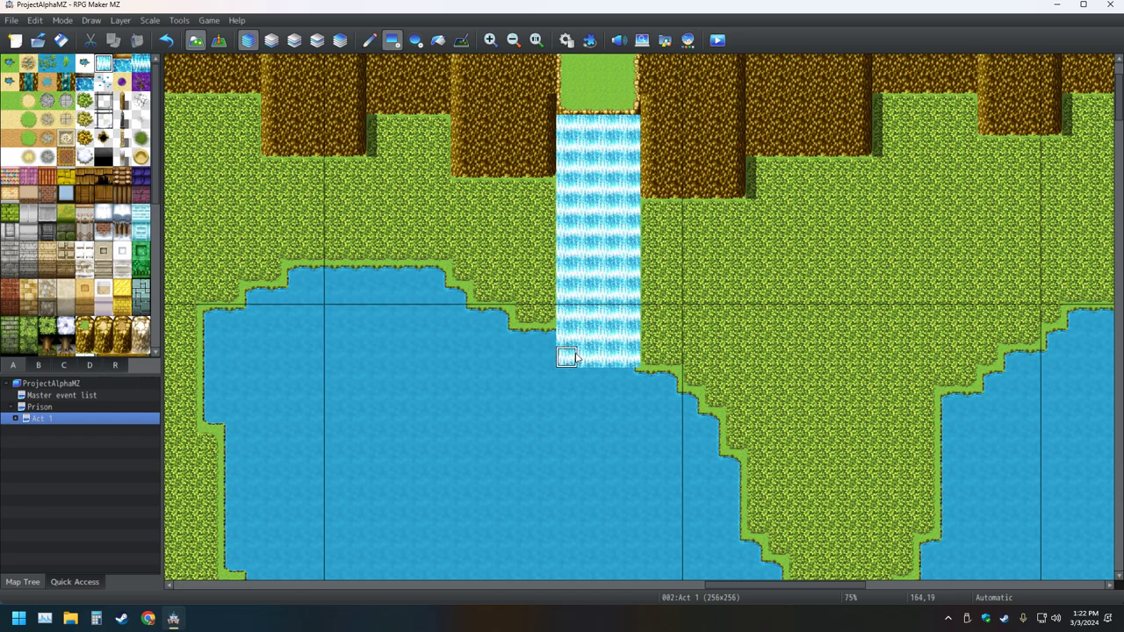
pyautogui.click(220, 42)
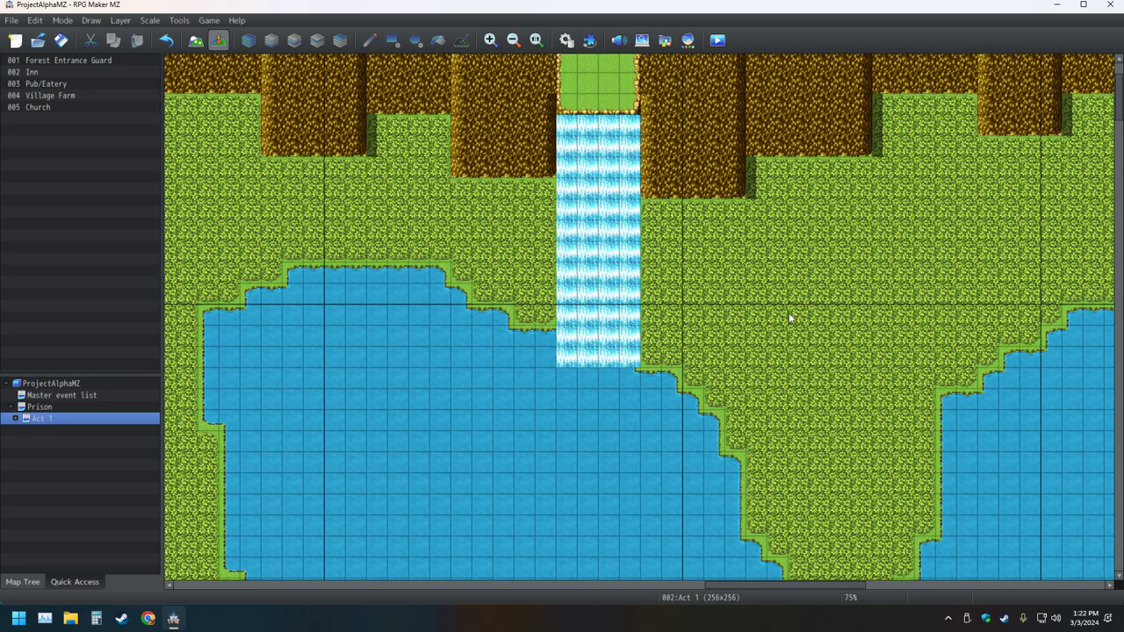
# Set the player's starting position beside the foot of the waterfall, run a playtest to check it in the game, and close the playtest
pyautogui.rightClick(652, 357)
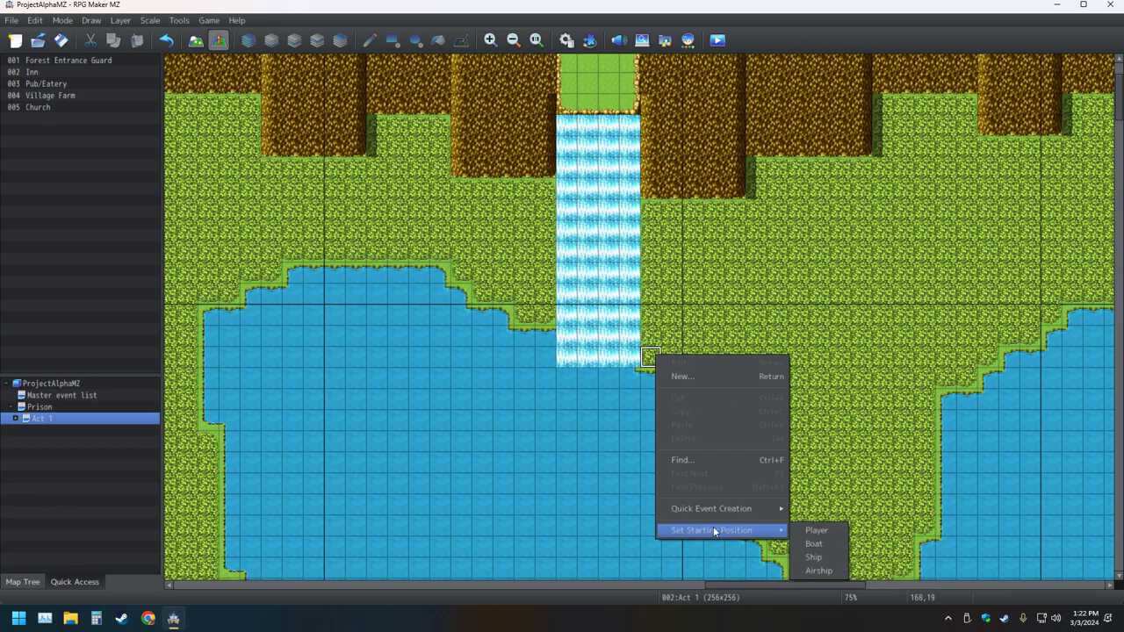
pyautogui.moveTo(755, 531)
pyautogui.click(826, 531)
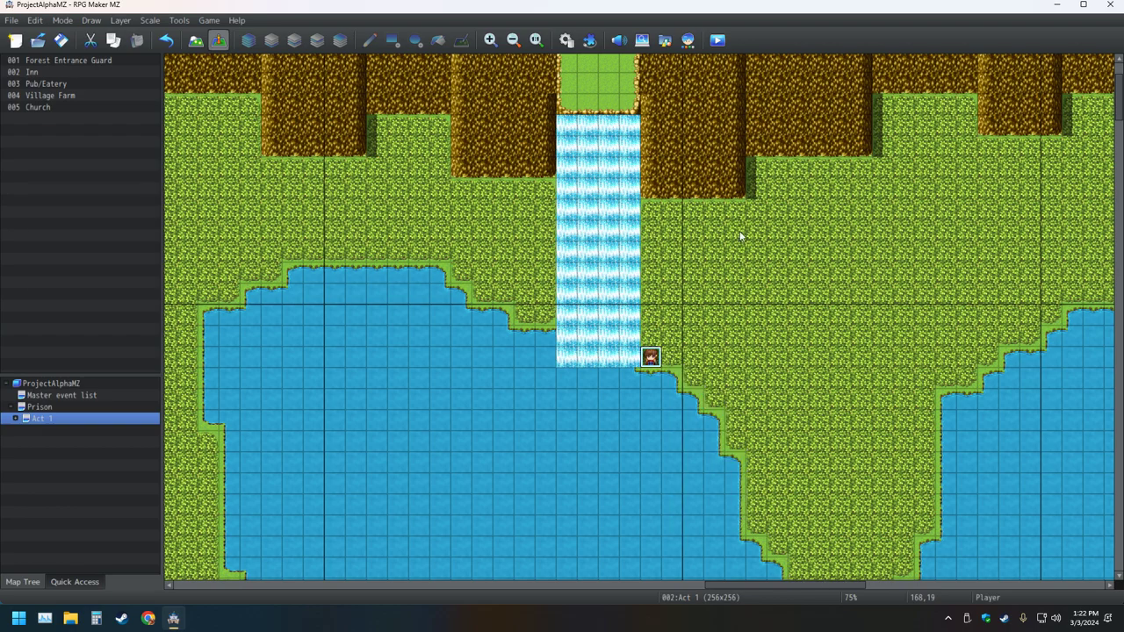
pyautogui.click(717, 40)
pyautogui.click(533, 327)
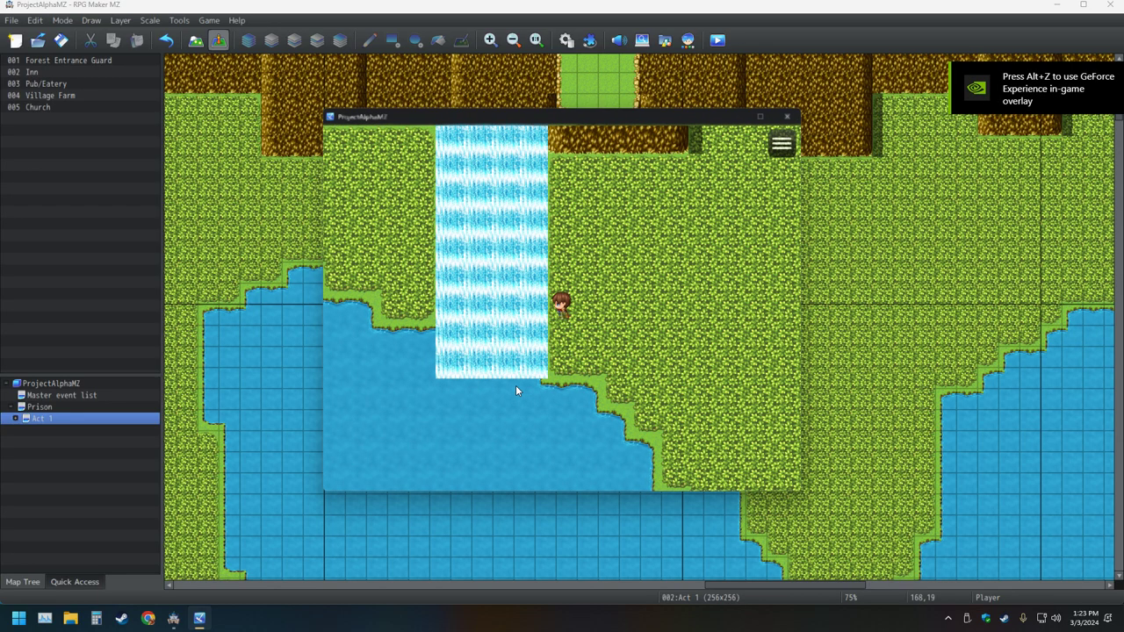
pyautogui.click(787, 116)
# Toggle the passage setting of the Waterfall A tile in the database's Outside tileset, compare the four-direction passage view, and save the change
pyautogui.click(567, 39)
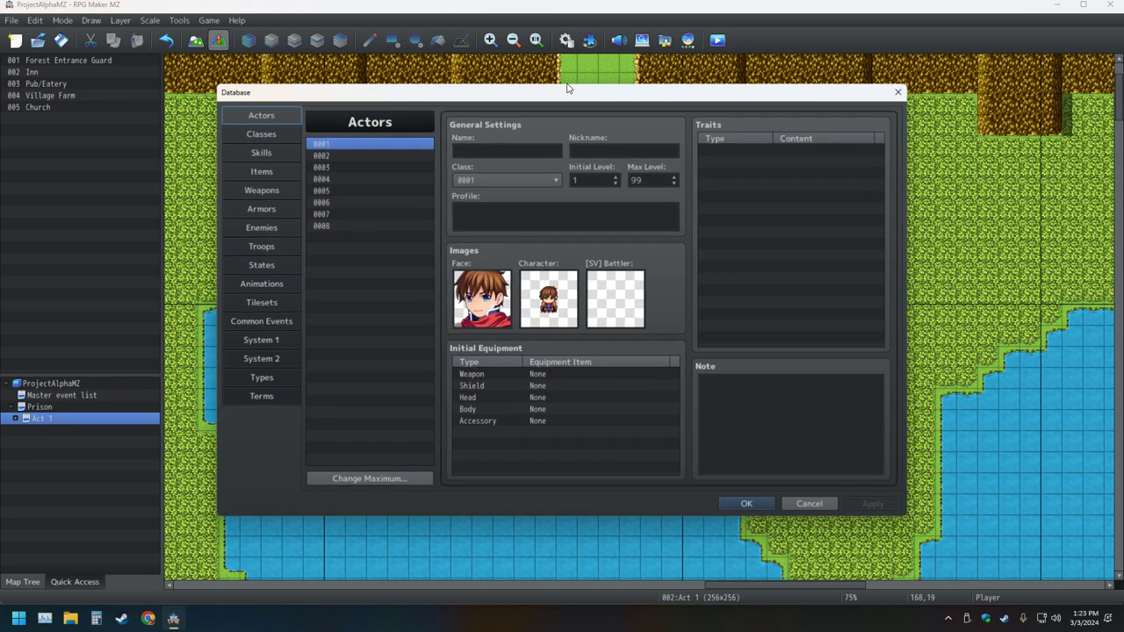
pyautogui.click(254, 302)
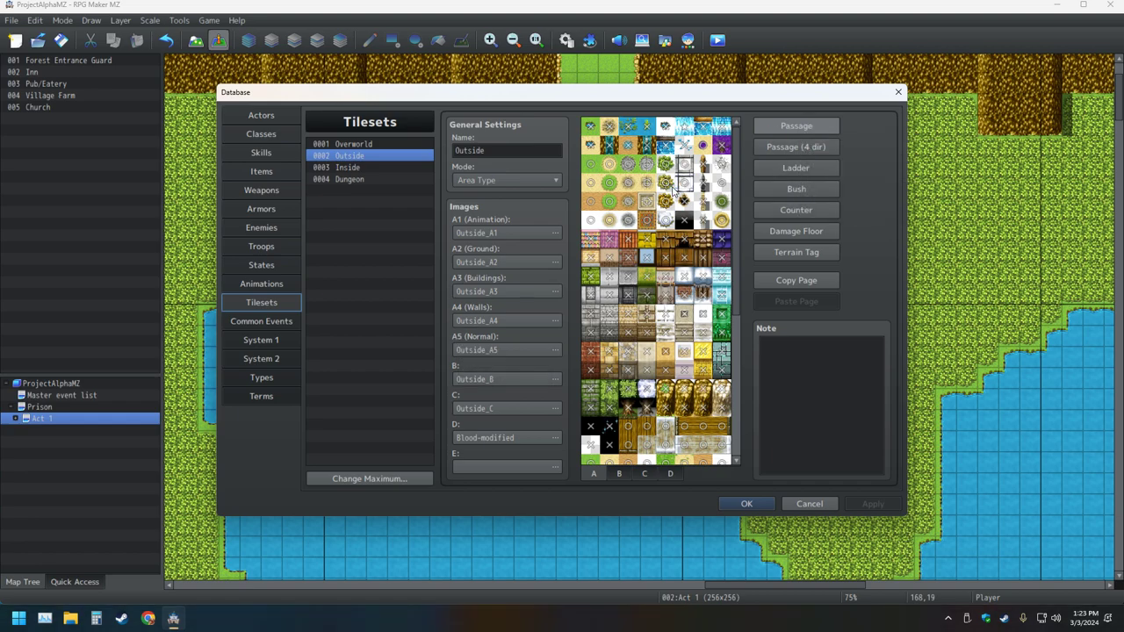
pyautogui.click(688, 128)
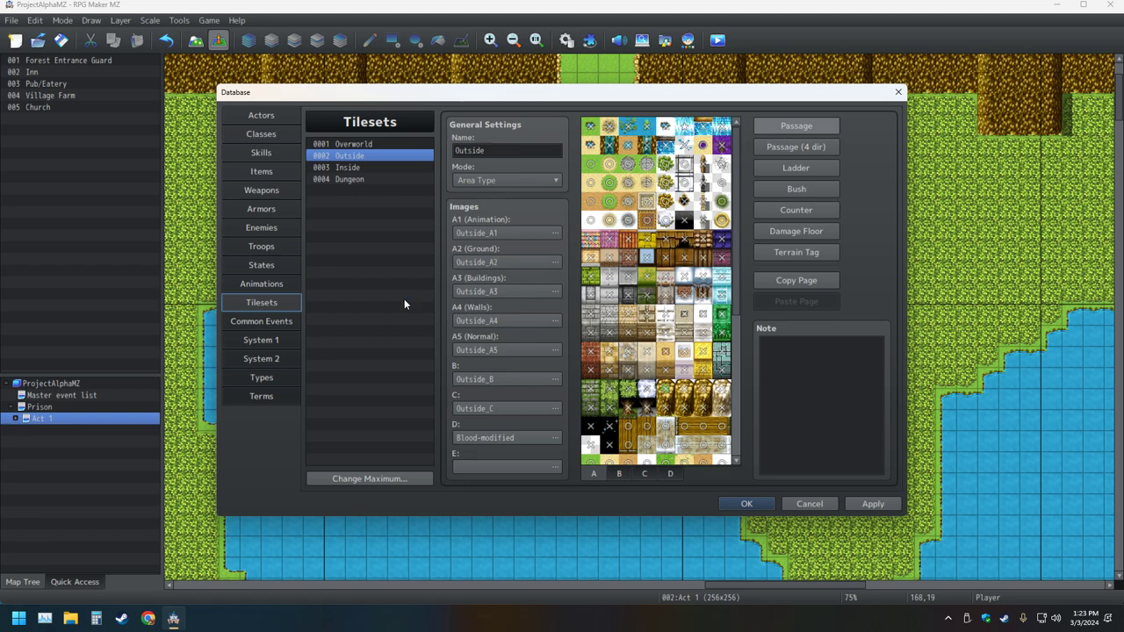
pyautogui.click(815, 147)
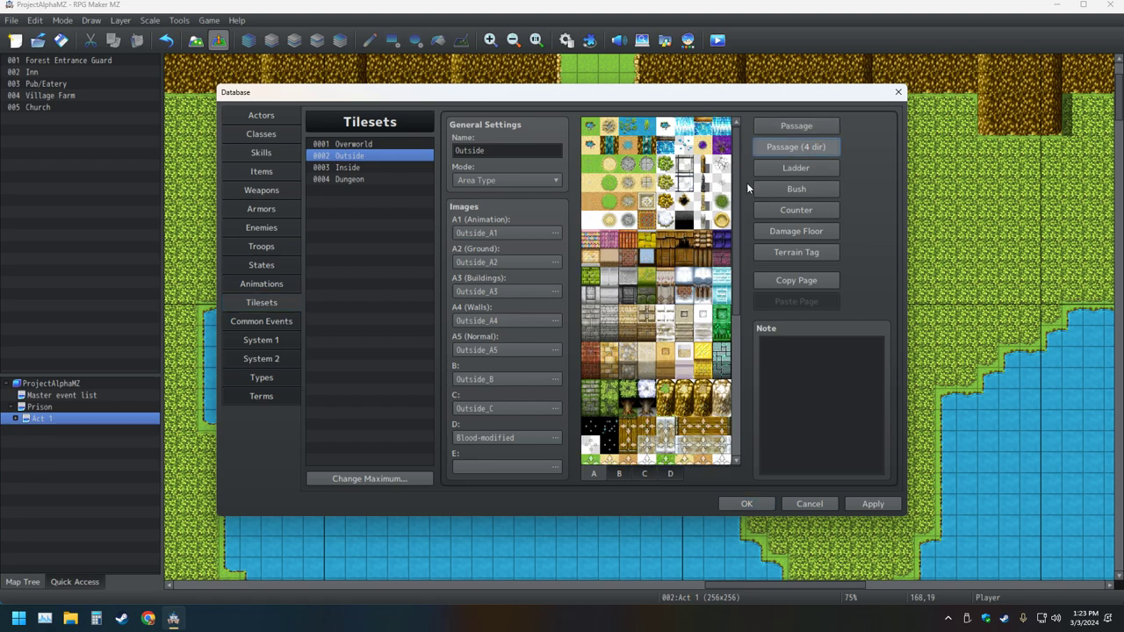
pyautogui.click(803, 127)
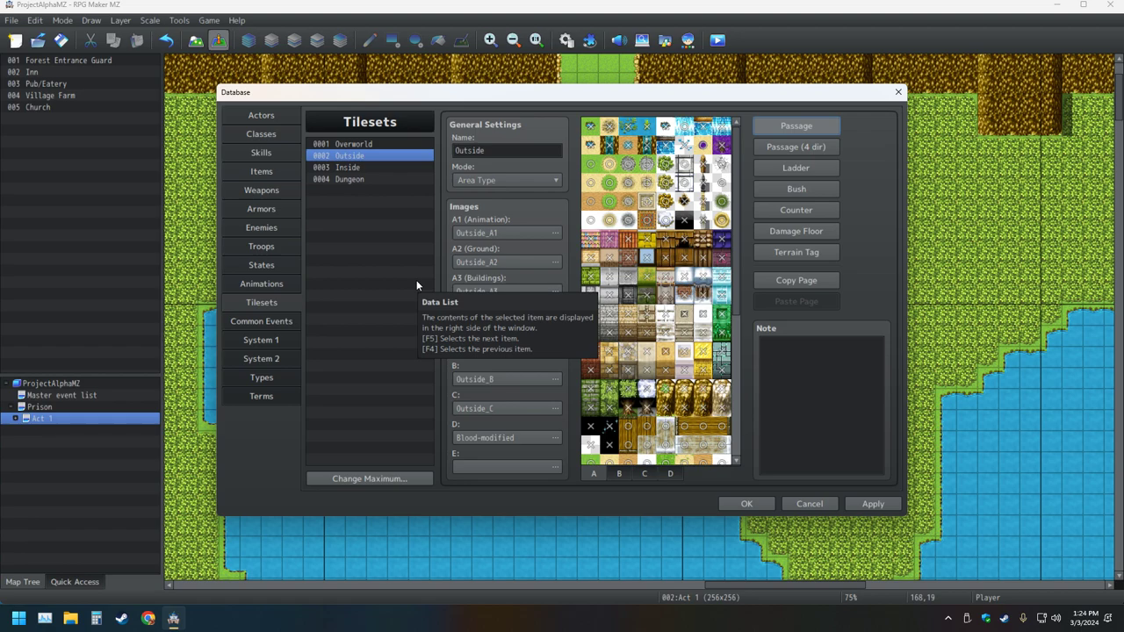
pyautogui.click(796, 149)
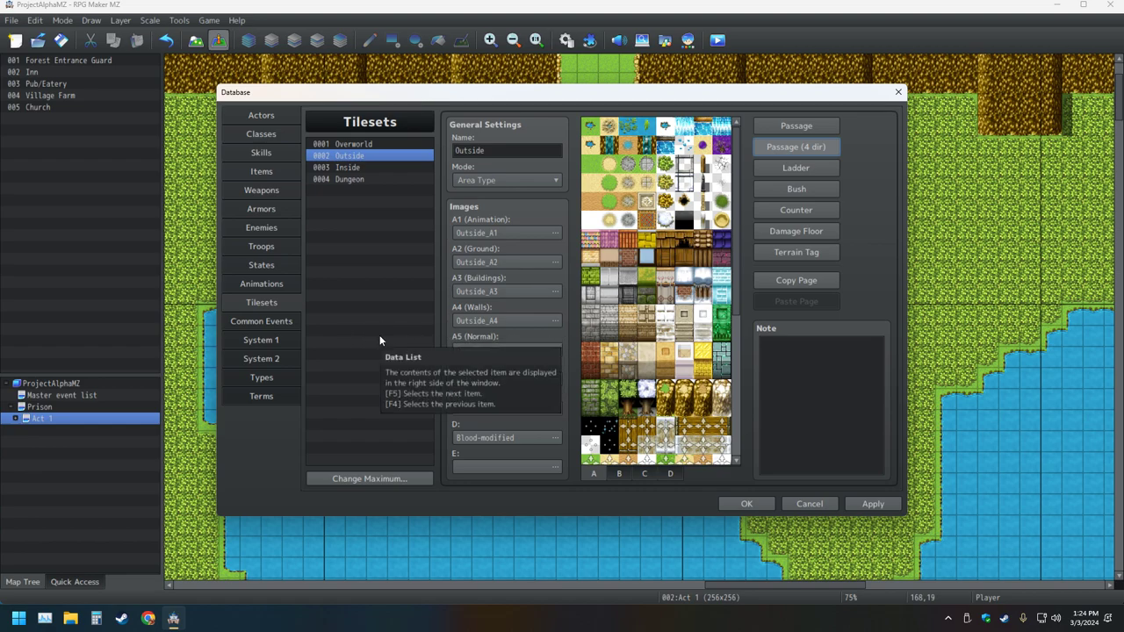
pyautogui.click(819, 127)
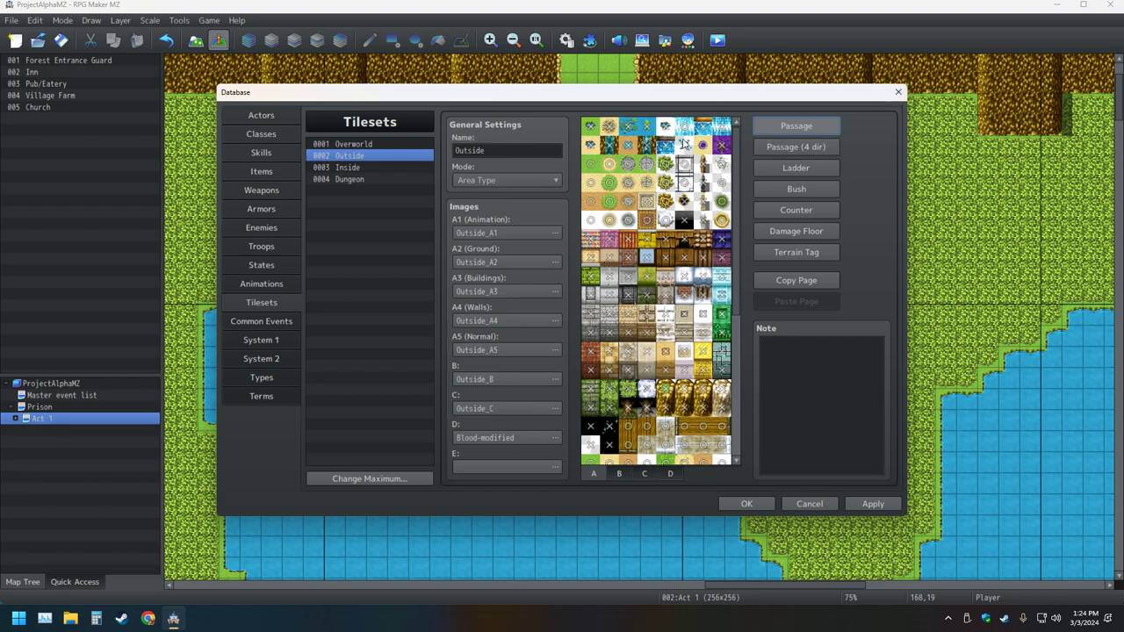
pyautogui.click(764, 507)
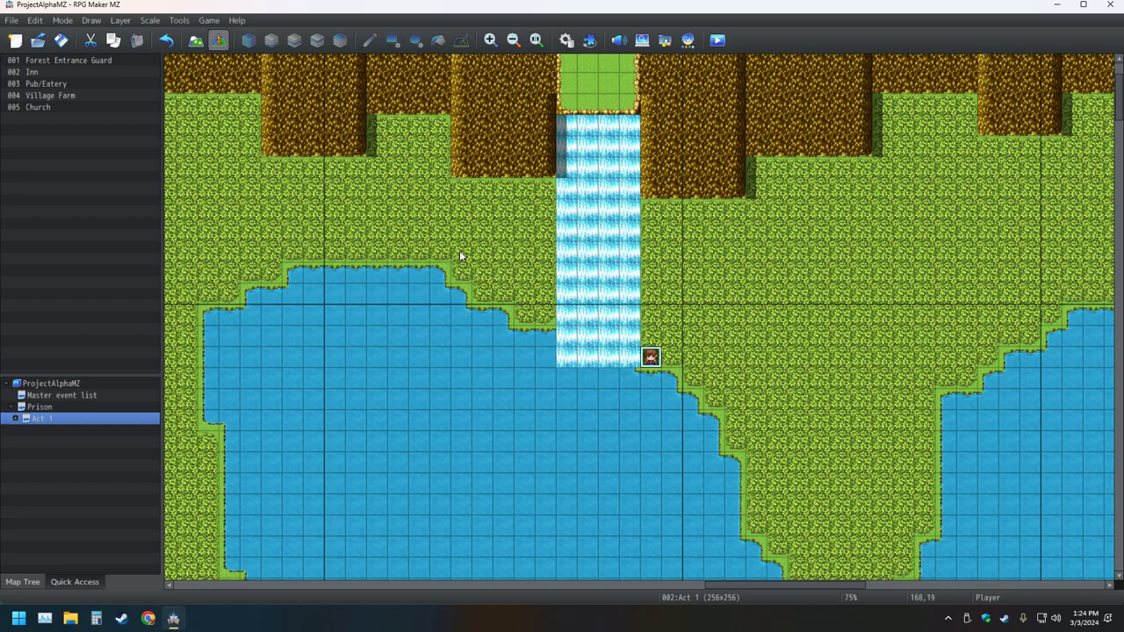
# Undo the latest map edits, including the player's start position, the waterfall, the cliff column's lower extension and the lake fill
pyautogui.click(165, 48)
pyautogui.click(165, 48)
pyautogui.click(165, 48)
pyautogui.click(165, 49)
pyautogui.click(166, 48)
pyautogui.click(165, 48)
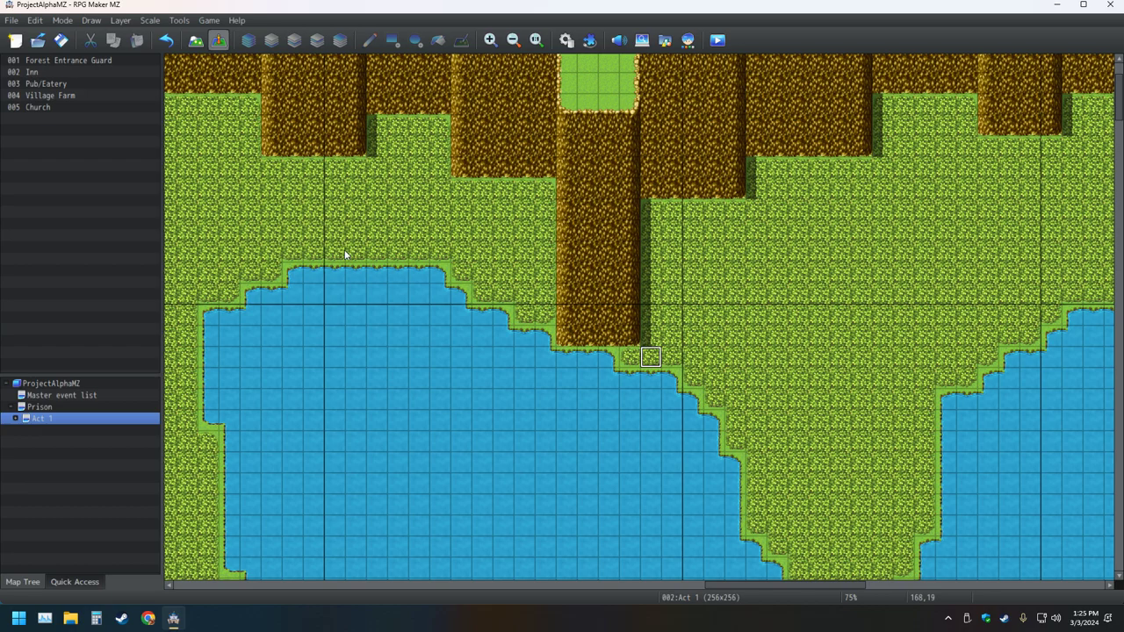
pyautogui.click(165, 48)
pyautogui.click(165, 48)
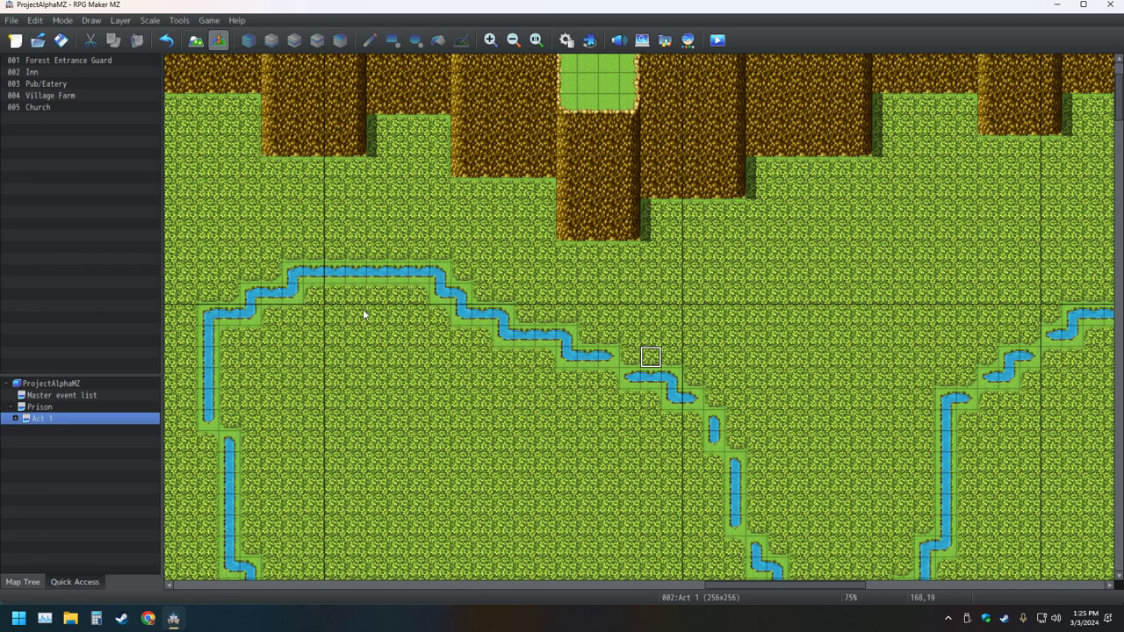
# Switch back to map tile editing, save the project and select the pencil for freehand drawing
pyautogui.click(197, 42)
pyautogui.scroll(-4, 439, 176)
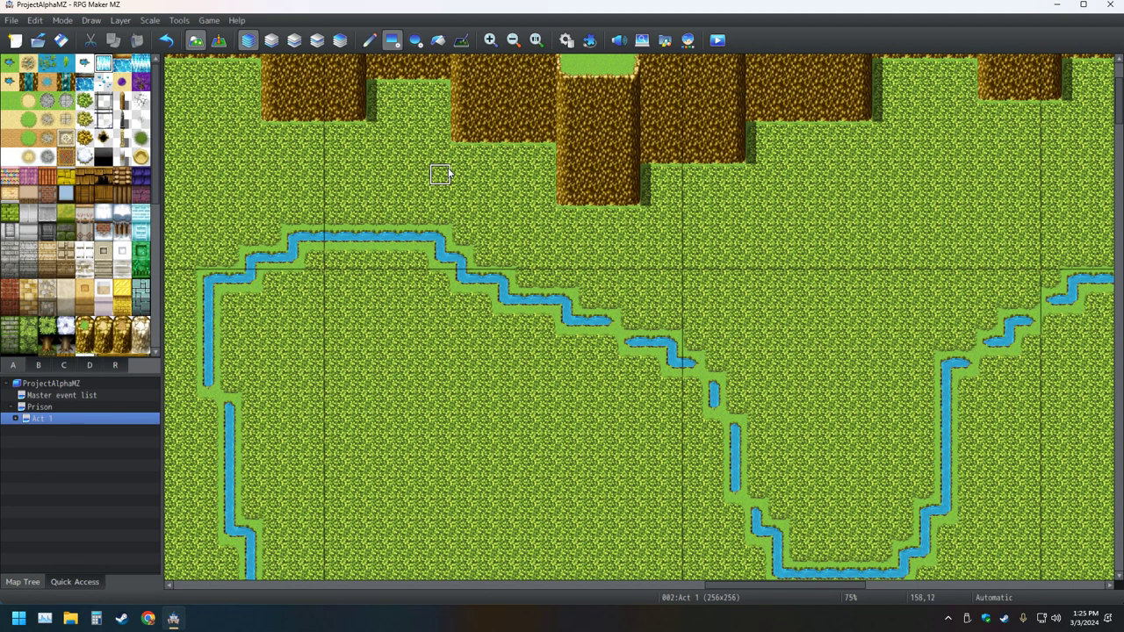
pyautogui.click(515, 41)
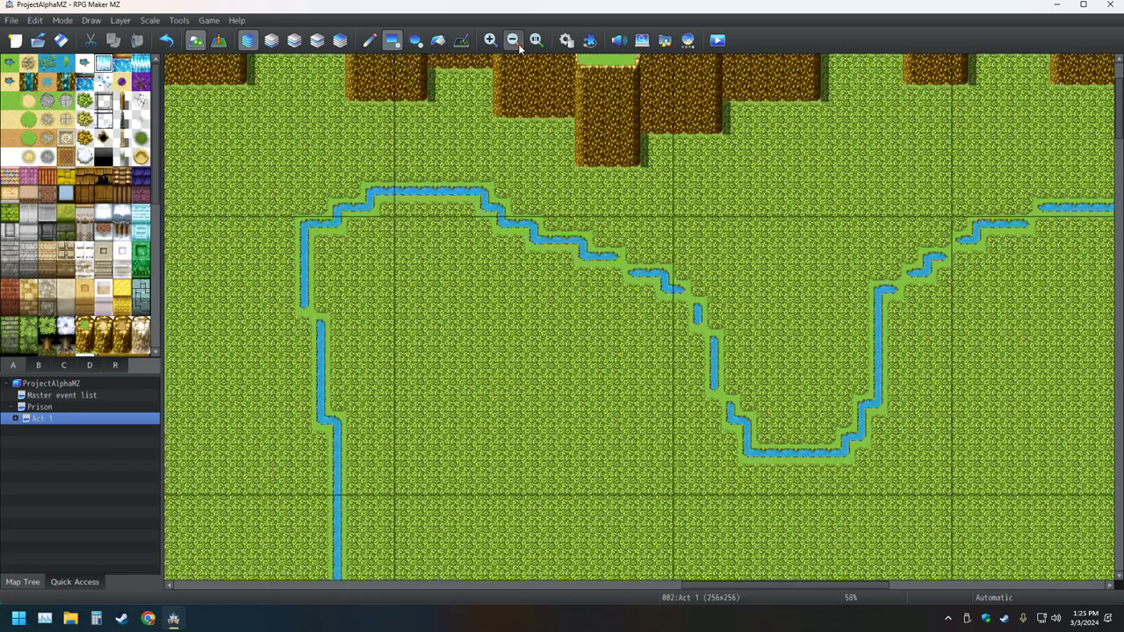
pyautogui.click(515, 42)
pyautogui.click(515, 41)
pyautogui.click(516, 43)
pyautogui.click(516, 43)
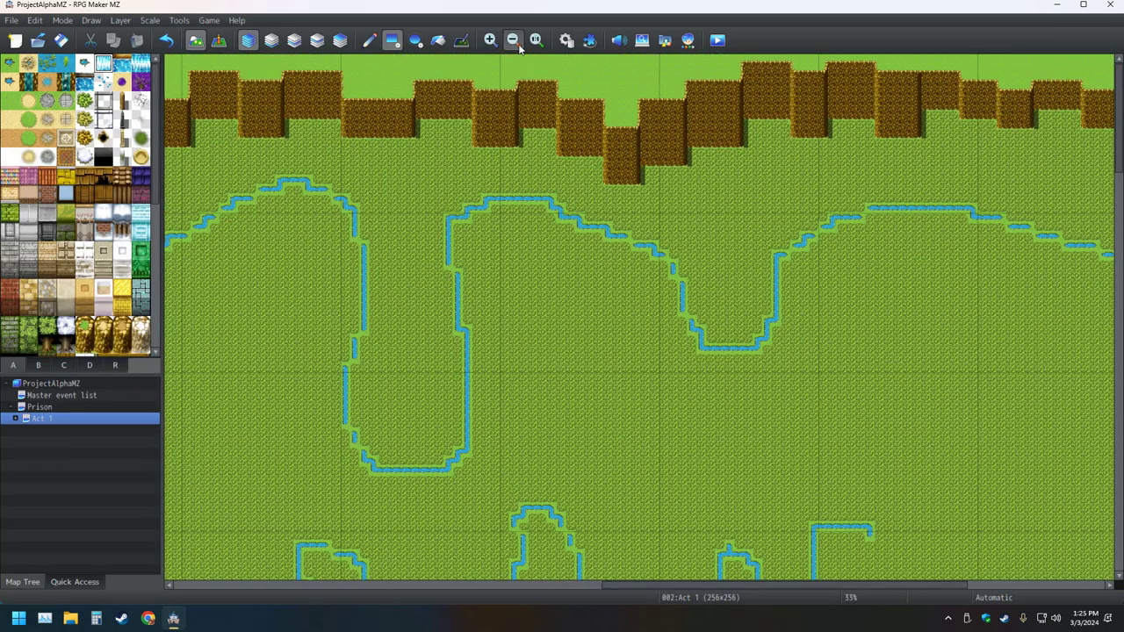
pyautogui.click(516, 43)
pyautogui.click(517, 43)
pyautogui.moveTo(717, 237); pyautogui.dragTo(813, 276, button='middle')
pyautogui.click(61, 41)
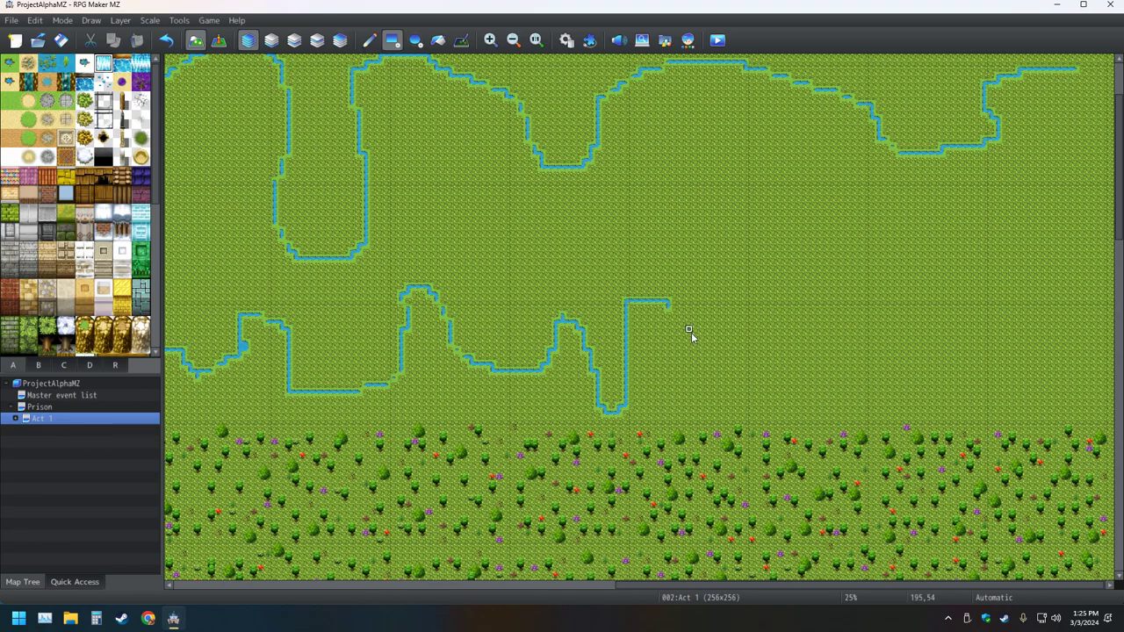
pyautogui.click(369, 40)
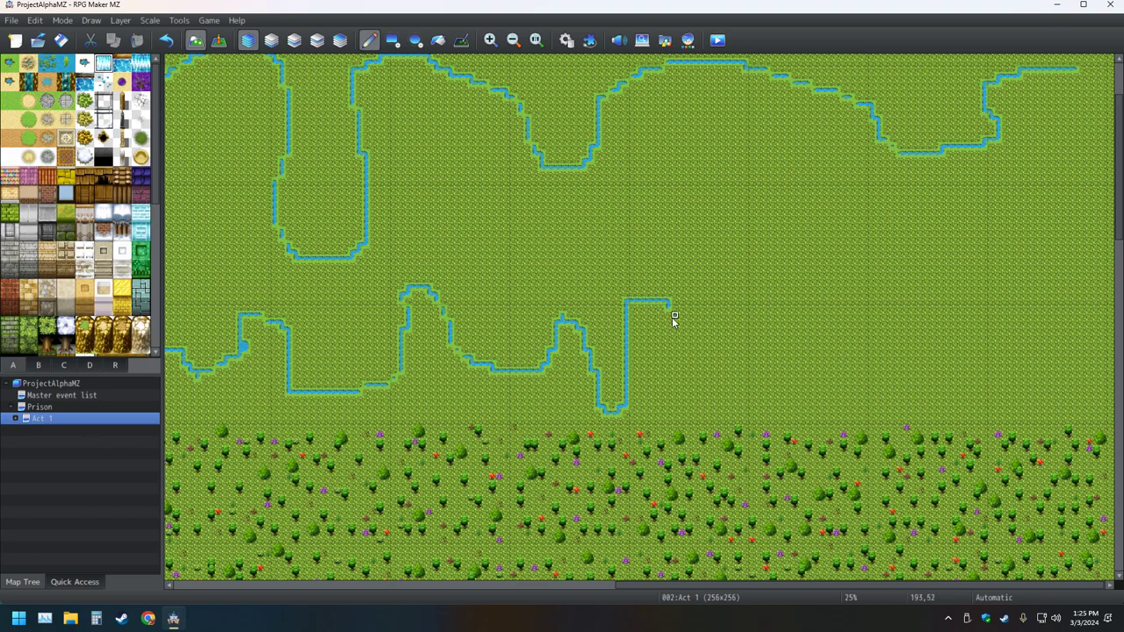
# Try to continue the lake's southern outline with the pencil, undo the stroke, and reopen the Act 1 map
pyautogui.moveTo(665, 310); pyautogui.dragTo(682, 343)
pyautogui.click(165, 44)
pyautogui.click(41, 410)
pyautogui.click(44, 420)
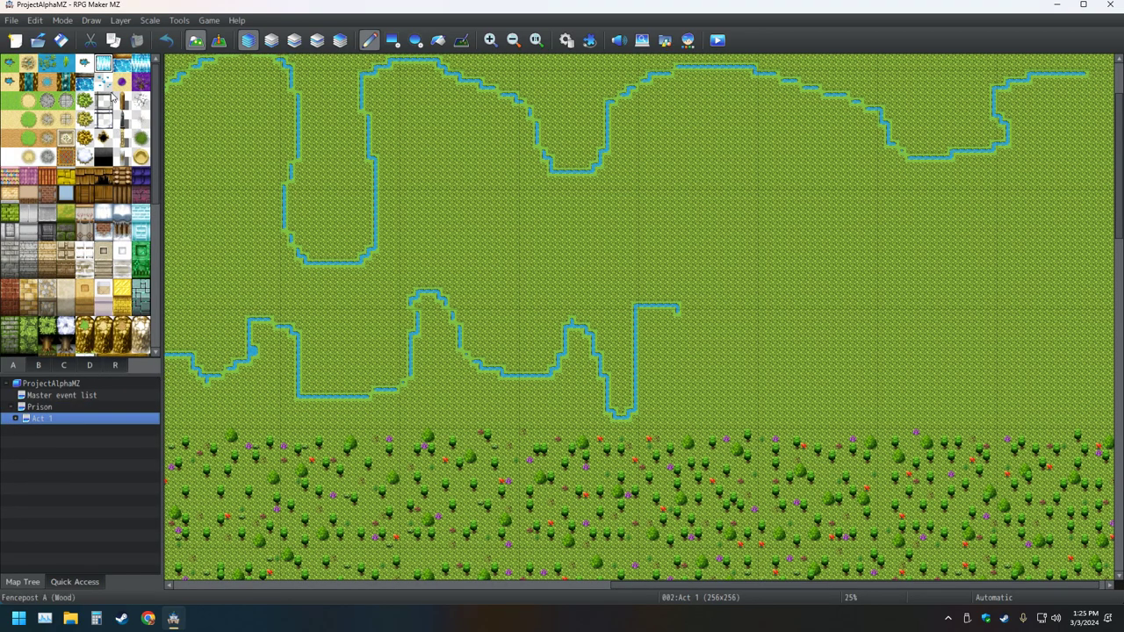
# Draw a jagged southern lake shoreline with the water tile, from the outline's loose end eastward, undoing and redrawing the first stroke
pyautogui.click(10, 63)
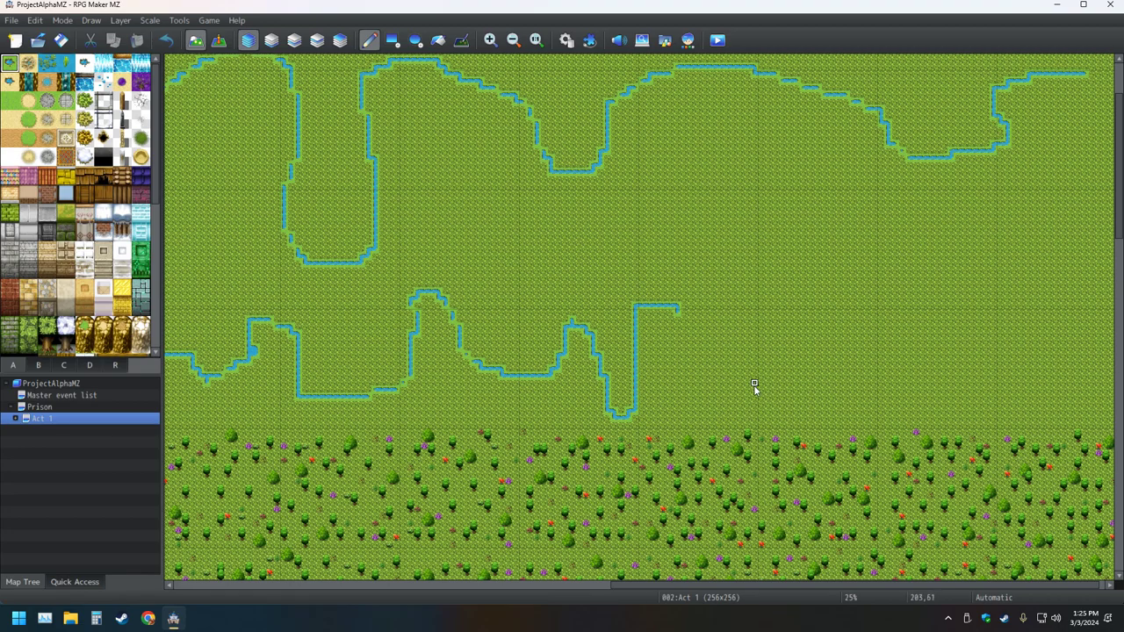
pyautogui.moveTo(678, 320)
pyautogui.mouseDown()
pyautogui.moveTo(684, 349)
pyautogui.moveTo(714, 349)
pyautogui.moveTo(747, 300)
pyautogui.moveTo(783, 301)
pyautogui.moveTo(788, 353)
pyautogui.mouseUp()
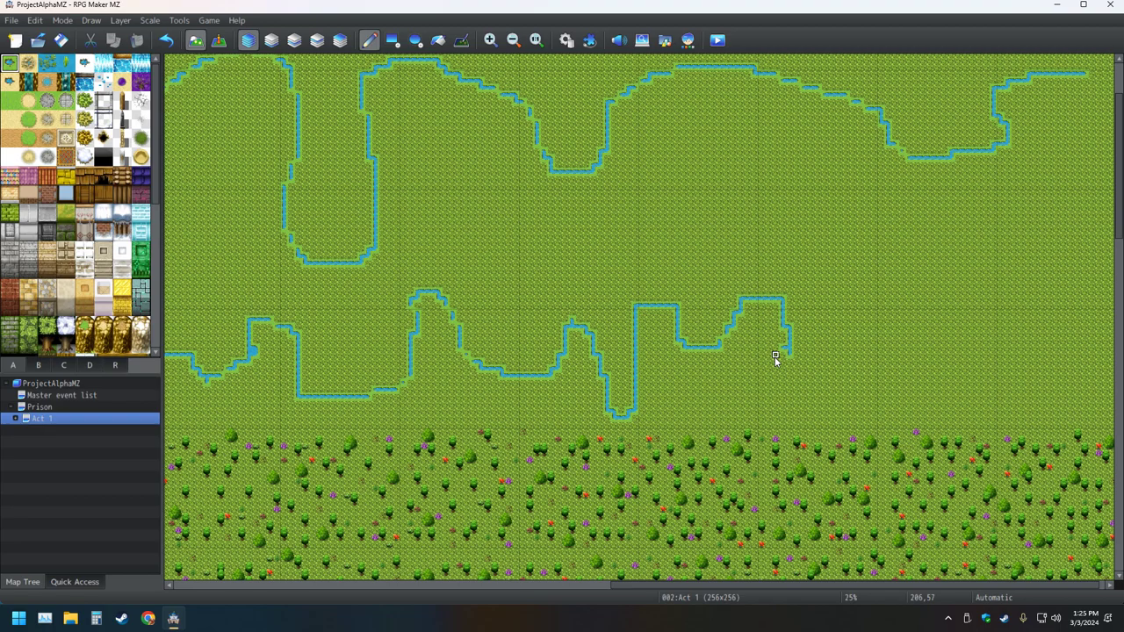
pyautogui.hotkey('ctrl', 'z')
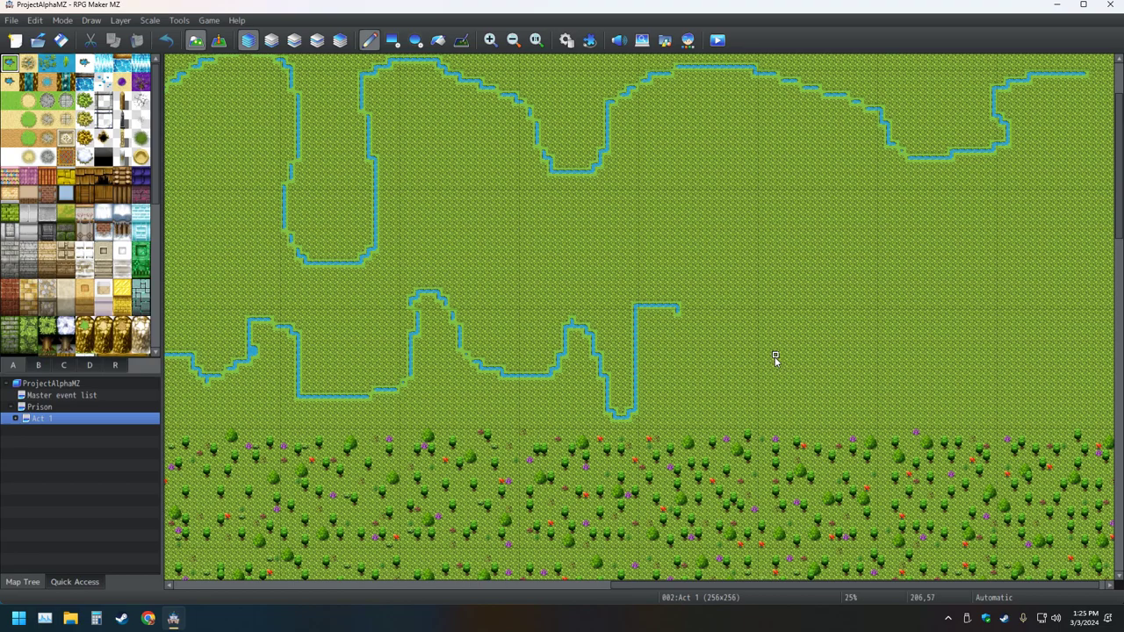
pyautogui.moveTo(684, 314)
pyautogui.mouseDown()
pyautogui.moveTo(697, 354)
pyautogui.moveTo(732, 328)
pyautogui.moveTo(754, 356)
pyautogui.moveTo(755, 399)
pyautogui.moveTo(777, 397)
pyautogui.moveTo(775, 319)
pyautogui.moveTo(846, 357)
pyautogui.moveTo(833, 382)
pyautogui.moveTo(888, 389)
pyautogui.moveTo(902, 333)
pyautogui.moveTo(923, 375)
pyautogui.moveTo(943, 356)
pyautogui.moveTo(937, 321)
pyautogui.moveTo(965, 312)
pyautogui.moveTo(995, 323)
pyautogui.mouseUp()
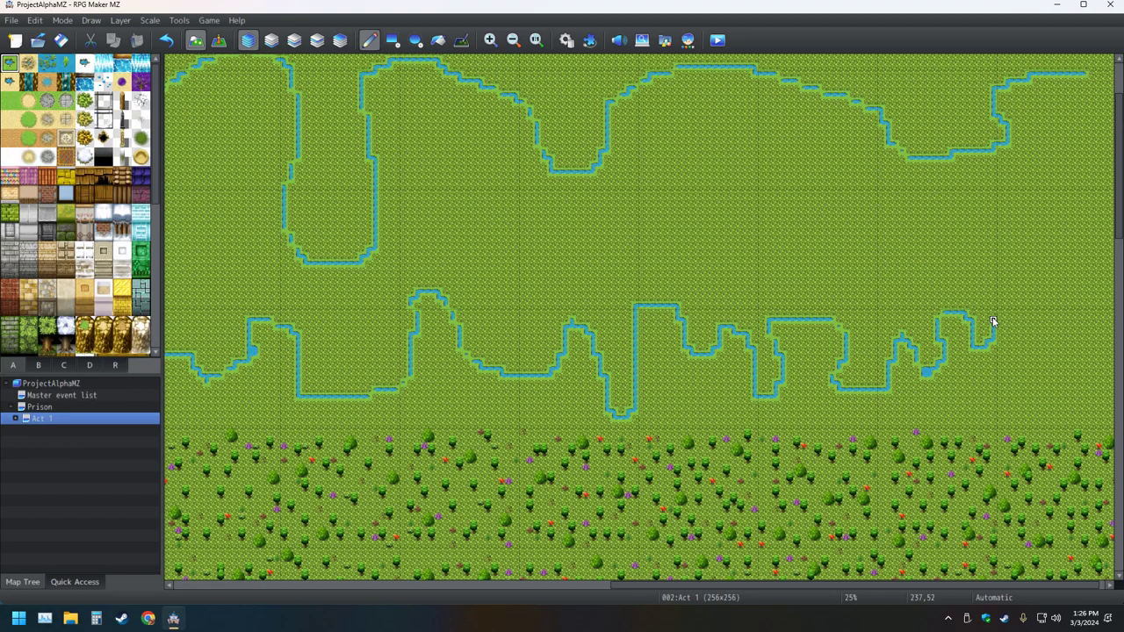
# Undo a trial stroke, and draw the lake's irregular eastern shore from the end of the northern shoreline to the southern one, closing the outline
pyautogui.moveTo(992, 321); pyautogui.dragTo(1042, 289)
pyautogui.hotkey('ctrl', 'z')
pyautogui.moveTo(1084, 77)
pyautogui.mouseDown()
pyautogui.moveTo(1074, 121)
pyautogui.moveTo(1080, 171)
pyautogui.moveTo(1050, 174)
pyautogui.moveTo(1022, 211)
pyautogui.moveTo(1050, 230)
pyautogui.moveTo(1051, 283)
pyautogui.moveTo(1029, 272)
pyautogui.moveTo(1057, 370)
pyautogui.moveTo(1024, 328)
pyautogui.moveTo(1004, 329)
pyautogui.mouseUp()
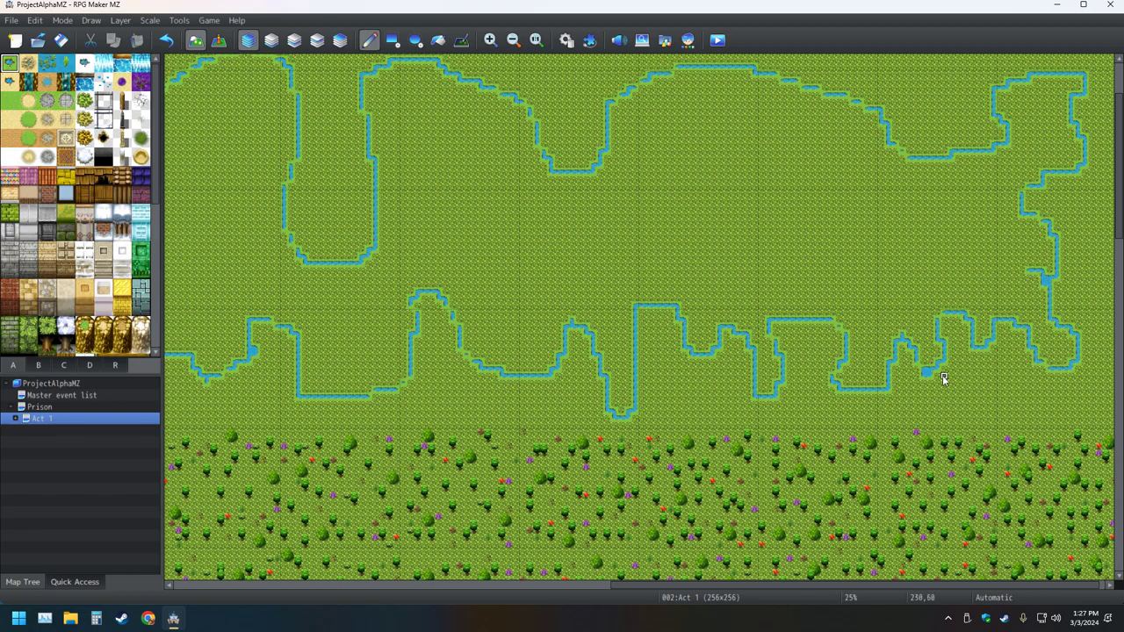
# Flood-fill the inside of the closed lake outline with water, and close the editor
pyautogui.click(916, 411)
pyautogui.click(437, 40)
pyautogui.click(552, 287)
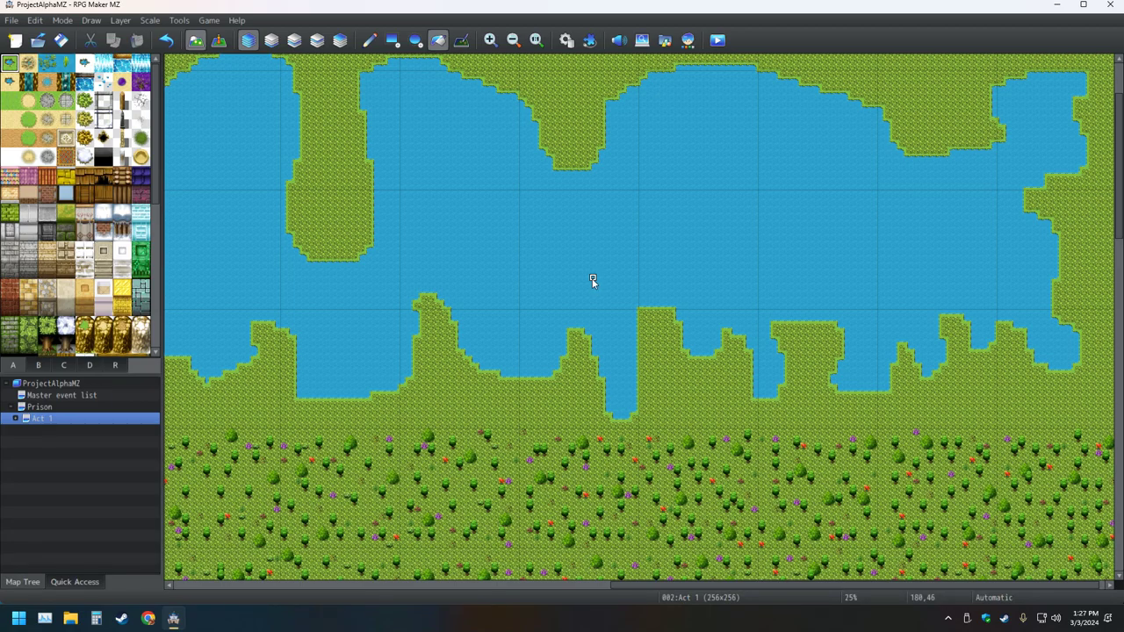
pyautogui.hotkey('alt', 'F4')
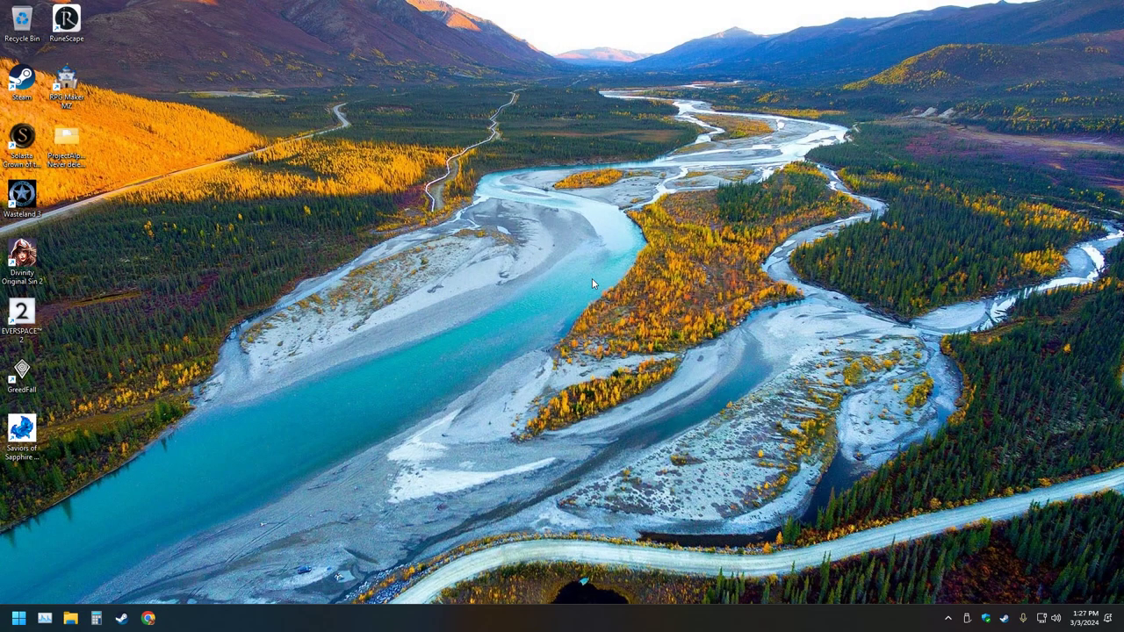